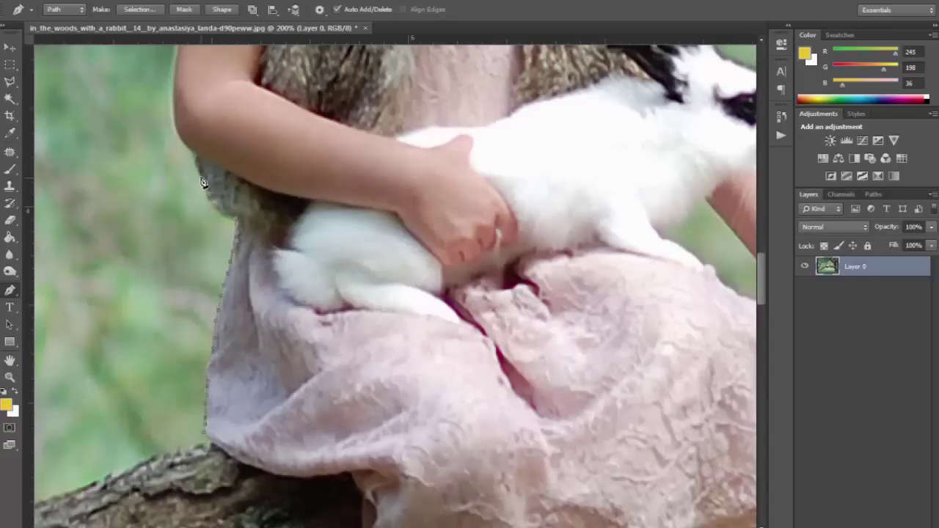
Trace the pen path up the arm's edge and along the long hair toward the braid.
{"action": "left_click_drag", "start_coordinate": [200, 161], "coordinate": [294, 418]}
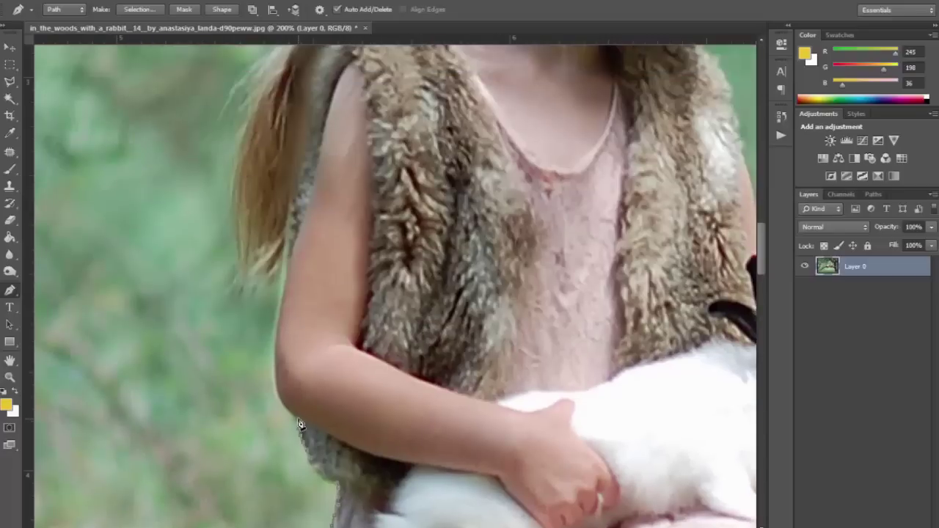
{"action": "left_click", "coordinate": [279, 327]}
{"action": "key", "text": "ctrl+z"}
{"action": "scroll", "coordinate": [249, 352], "scroll_direction": "up", "scroll_amount": 3}
{"action": "scroll", "coordinate": [252, 373], "scroll_direction": "up", "scroll_amount": 2}
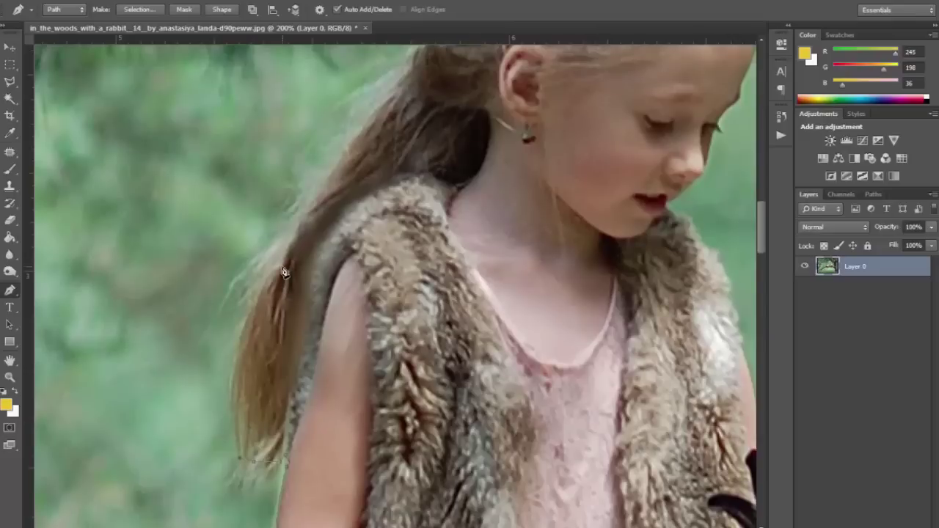
{"action": "left_click", "coordinate": [282, 268]}
{"action": "scroll", "coordinate": [310, 223], "scroll_direction": "up", "scroll_amount": 3}
{"action": "key", "text": "ctrl+z"}
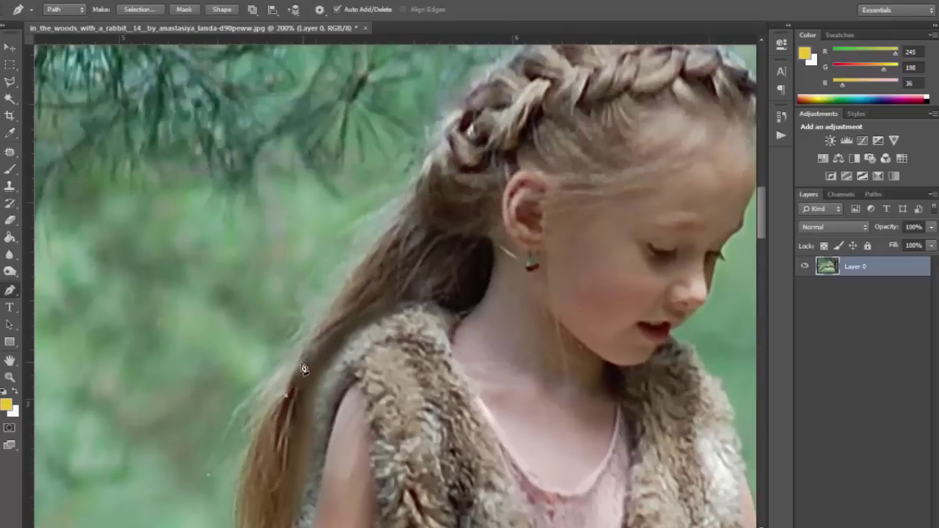
{"action": "scroll", "coordinate": [352, 342], "scroll_direction": "up", "scroll_amount": 3}
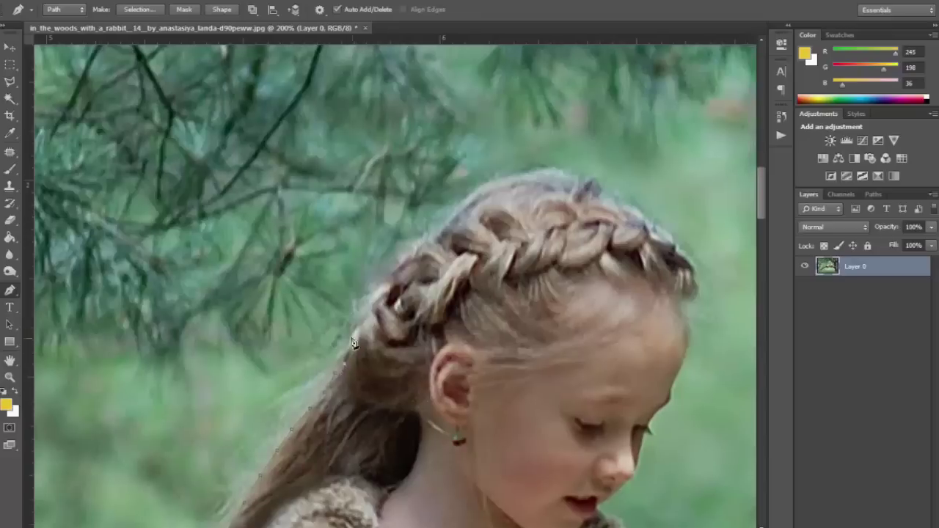
Extend the path over the braid and top of the head, then down the face's edge.
{"action": "left_click_drag", "start_coordinate": [372, 304], "coordinate": [393, 281]}
{"action": "left_click", "coordinate": [440, 235]}
{"action": "scroll", "coordinate": [477, 235], "scroll_direction": "up", "scroll_amount": 1}
{"action": "scroll", "coordinate": [492, 232], "scroll_direction": "right", "scroll_amount": 2}
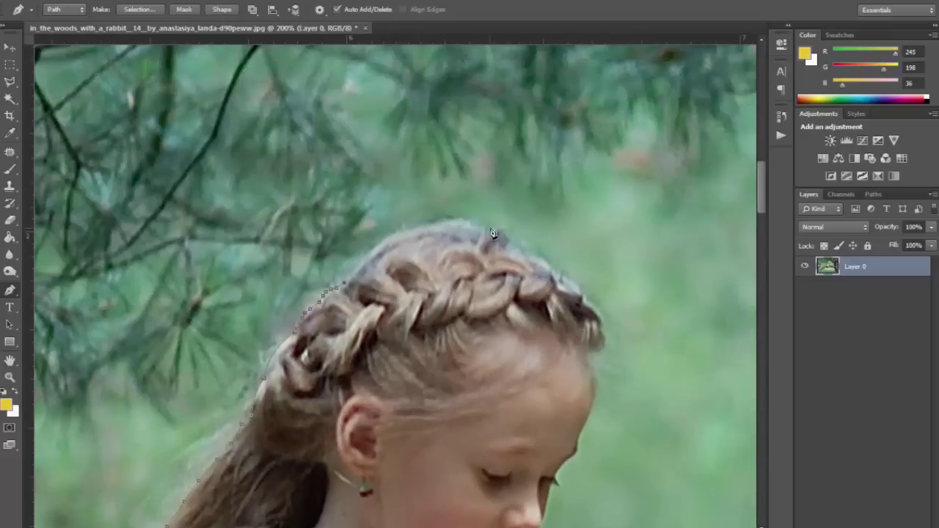
{"action": "left_click_drag", "start_coordinate": [493, 232], "coordinate": [576, 267]}
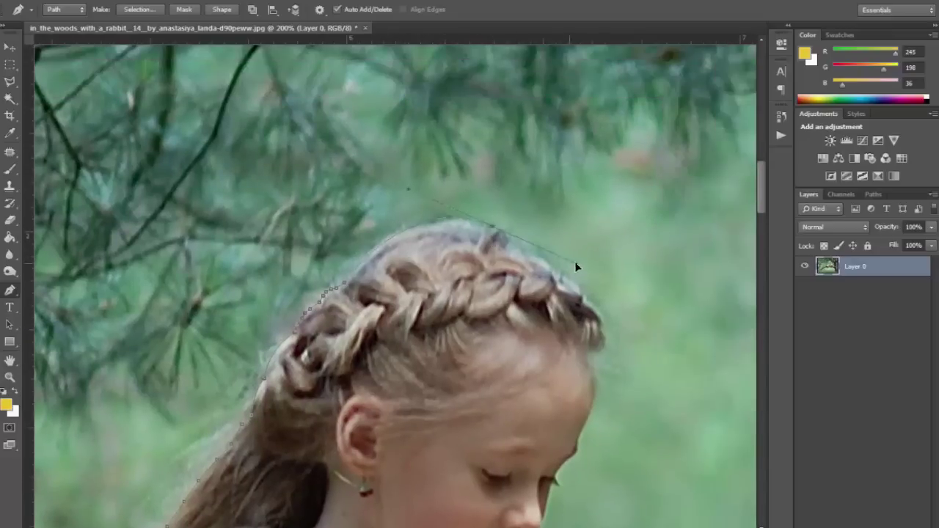
{"action": "left_click", "coordinate": [494, 230], "text": "alt"}
{"action": "left_click_drag", "start_coordinate": [553, 361], "coordinate": [461, 228]}
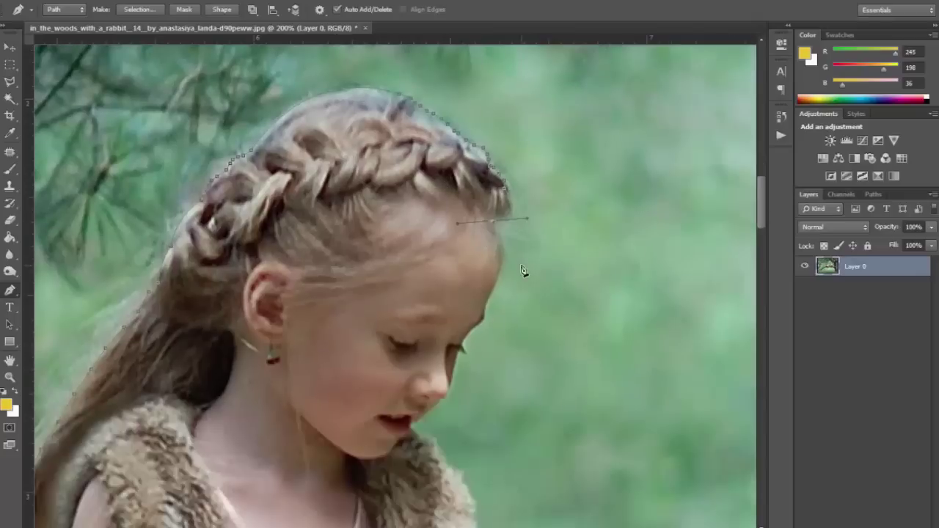
{"action": "left_click", "coordinate": [506, 271]}
{"action": "left_click", "coordinate": [488, 309]}
{"action": "left_click", "coordinate": [463, 351]}
Continue the path along the fur vest's edge to the held rabbit's nose.
{"action": "scroll", "coordinate": [412, 430], "scroll_direction": "down", "scroll_amount": 1}
{"action": "scroll", "coordinate": [401, 302], "scroll_direction": "down", "scroll_amount": 4}
{"action": "left_click_drag", "start_coordinate": [416, 358], "coordinate": [422, 389]}
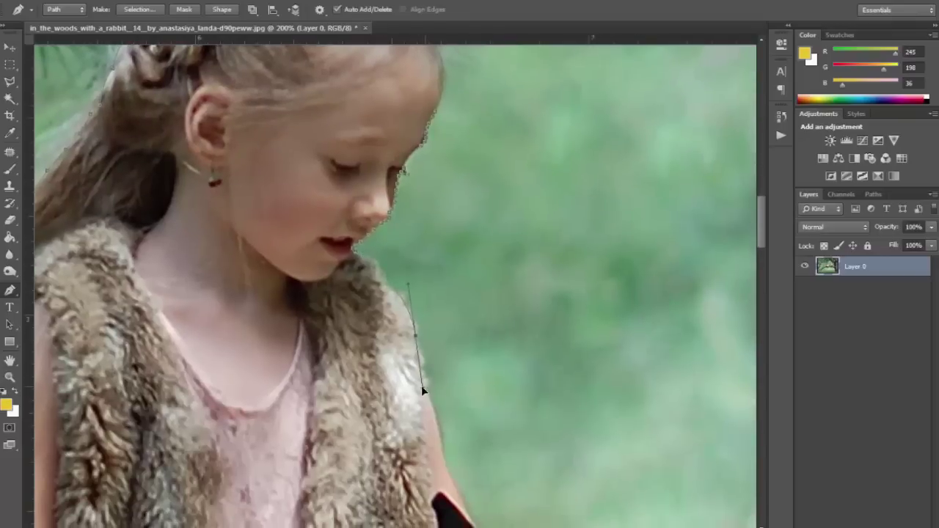
{"action": "left_click", "coordinate": [416, 338], "text": "alt"}
{"action": "left_click_drag", "start_coordinate": [444, 476], "coordinate": [381, 321]}
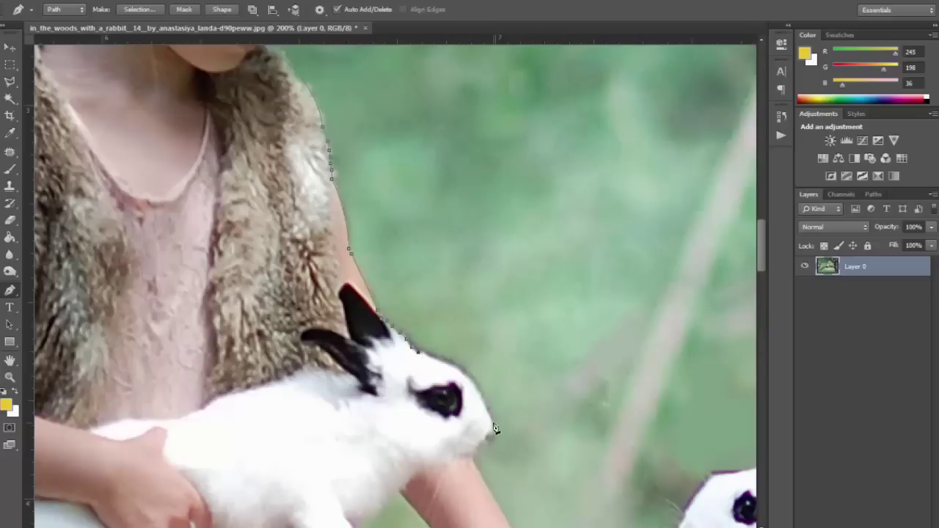
{"action": "left_click_drag", "start_coordinate": [490, 415], "coordinate": [503, 476]}
{"action": "left_click", "coordinate": [492, 424], "text": "alt"}
{"action": "left_click_drag", "start_coordinate": [488, 442], "coordinate": [405, 321]}
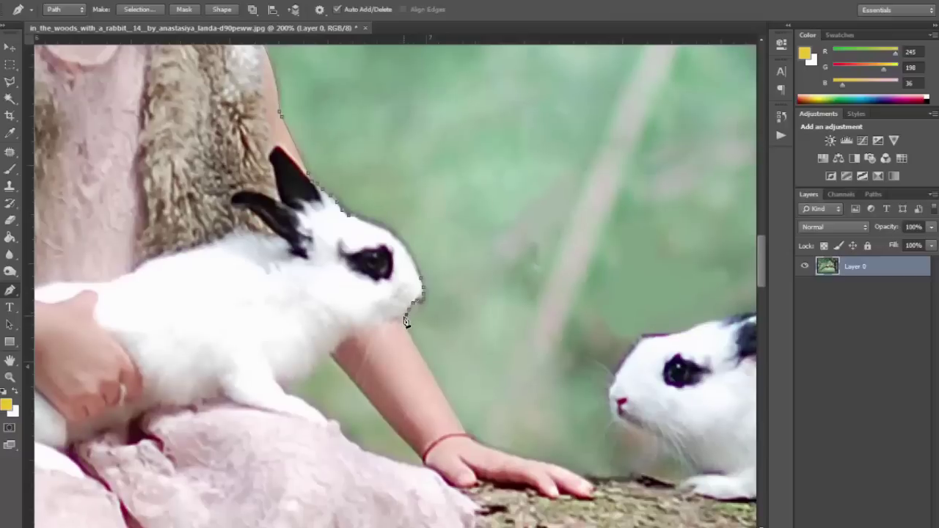
Trace around the second rabbit's nose and back to where it meets the branch.
{"action": "mouse_move", "coordinate": [473, 444]}
{"action": "left_mouse_down"}
{"action": "mouse_move", "coordinate": [411, 349]}
{"action": "mouse_move", "coordinate": [566, 390]}
{"action": "mouse_move", "coordinate": [634, 384]}
{"action": "left_mouse_up"}
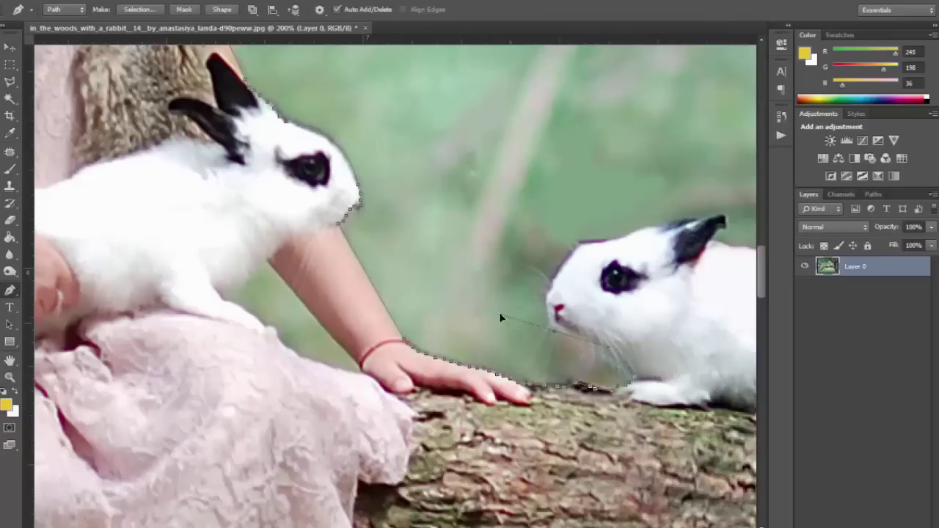
{"action": "left_click_drag", "start_coordinate": [550, 291], "coordinate": [569, 283]}
{"action": "left_click_drag", "start_coordinate": [551, 297], "coordinate": [592, 247]}
{"action": "mouse_move", "coordinate": [592, 248]}
{"action": "left_mouse_down"}
{"action": "mouse_move", "coordinate": [349, 213]}
{"action": "mouse_move", "coordinate": [471, 188]}
{"action": "mouse_move", "coordinate": [467, 214]}
{"action": "mouse_move", "coordinate": [620, 245]}
{"action": "left_mouse_up"}
{"action": "mouse_move", "coordinate": [737, 323]}
{"action": "left_mouse_down"}
{"action": "mouse_move", "coordinate": [528, 213]}
{"action": "mouse_move", "coordinate": [475, 196]}
{"action": "mouse_move", "coordinate": [440, 247]}
{"action": "mouse_move", "coordinate": [432, 301]}
{"action": "left_mouse_up"}
{"action": "left_click", "coordinate": [461, 290]}
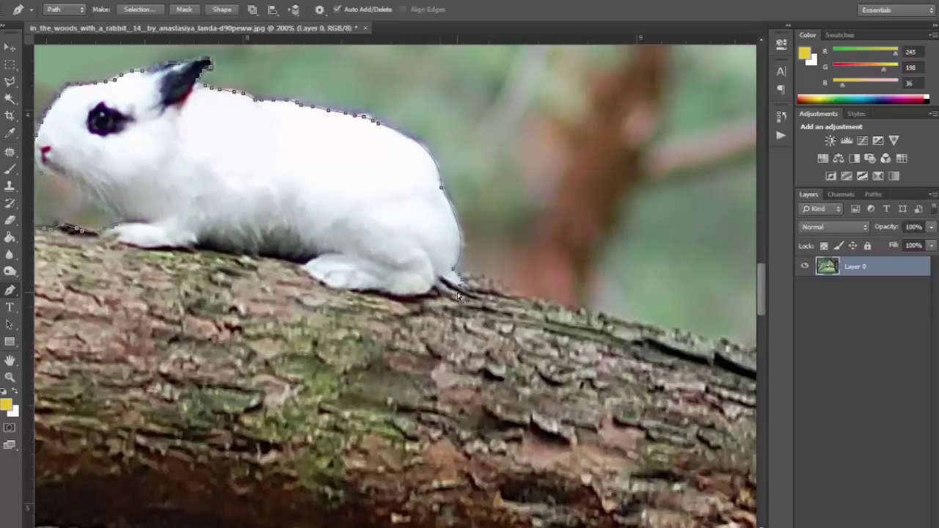
{"action": "key", "text": "ctrl+minus"}
{"action": "key", "text": "ctrl+minus"}
{"action": "key", "text": "ctrl+minus"}
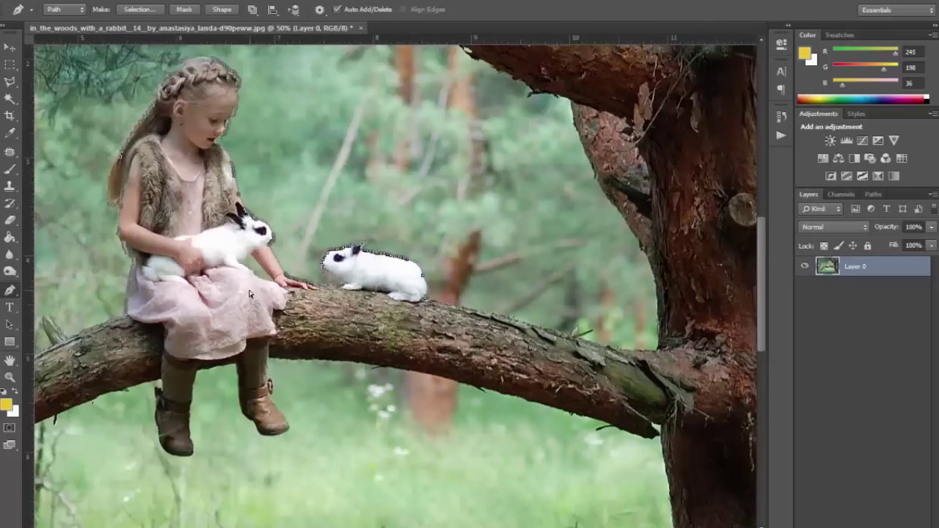
Zoom back in and trace the dress hem down the first boot's front edge.
{"action": "key", "text": "ctrl+plus"}
{"action": "key", "text": "ctrl+plus"}
{"action": "scroll", "coordinate": [249, 294], "scroll_direction": "left", "scroll_amount": 5}
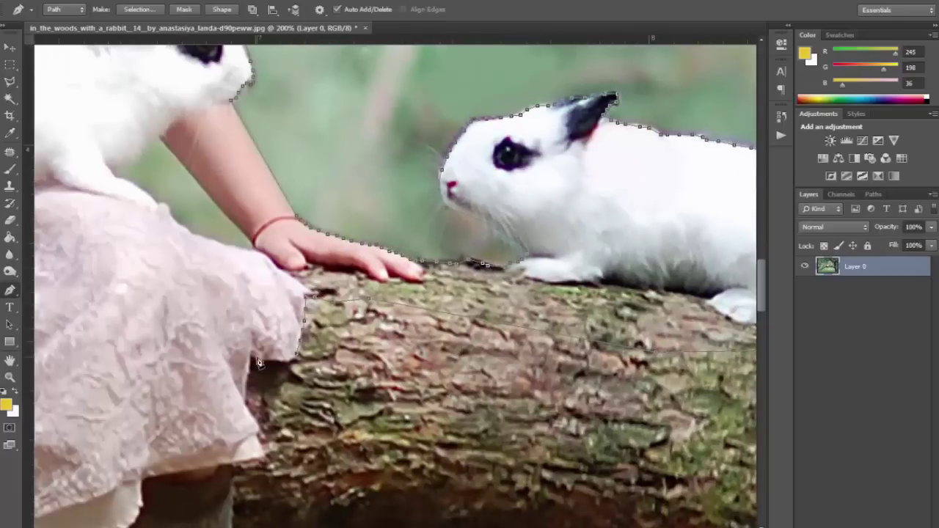
{"action": "left_click_drag", "start_coordinate": [250, 360], "coordinate": [246, 400]}
{"action": "left_click", "coordinate": [245, 462]}
{"action": "scroll", "coordinate": [245, 462], "scroll_direction": "down", "scroll_amount": 5}
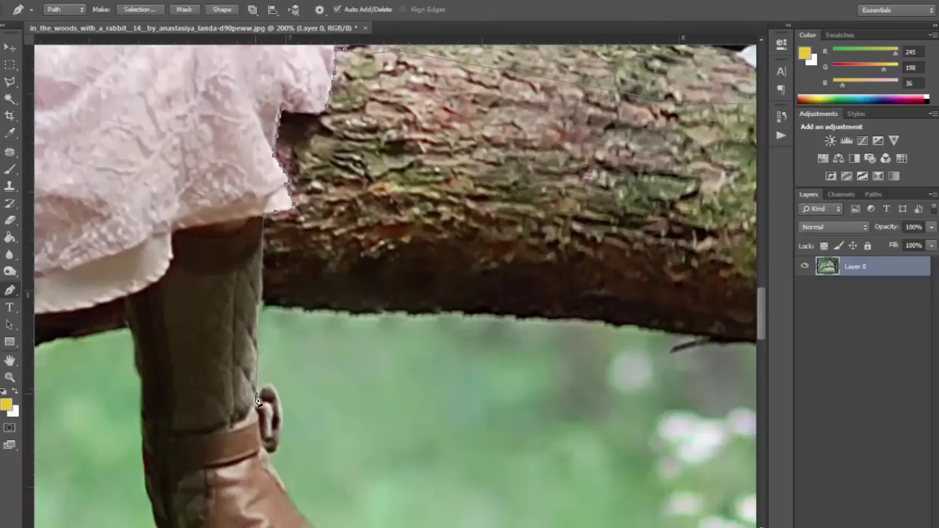
{"action": "left_click_drag", "start_coordinate": [256, 400], "coordinate": [256, 408]}
{"action": "left_click_drag", "start_coordinate": [280, 434], "coordinate": [276, 481]}
{"action": "scroll", "coordinate": [286, 454], "scroll_direction": "down", "scroll_amount": 5}
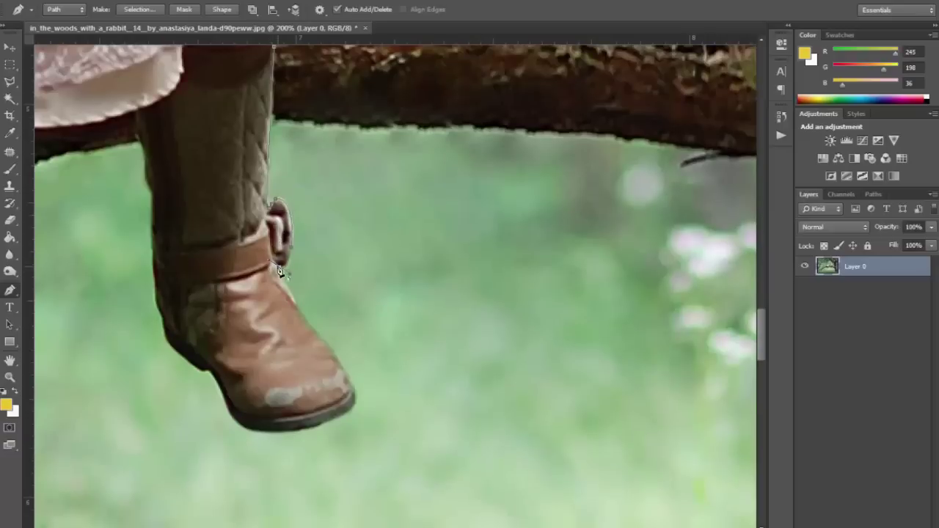
Wrap the path around the first boot's buckle, toe and heel up to its top.
{"action": "left_click_drag", "start_coordinate": [280, 271], "coordinate": [289, 292]}
{"action": "left_click_drag", "start_coordinate": [243, 429], "coordinate": [167, 413]}
{"action": "left_click", "coordinate": [243, 430], "text": "alt"}
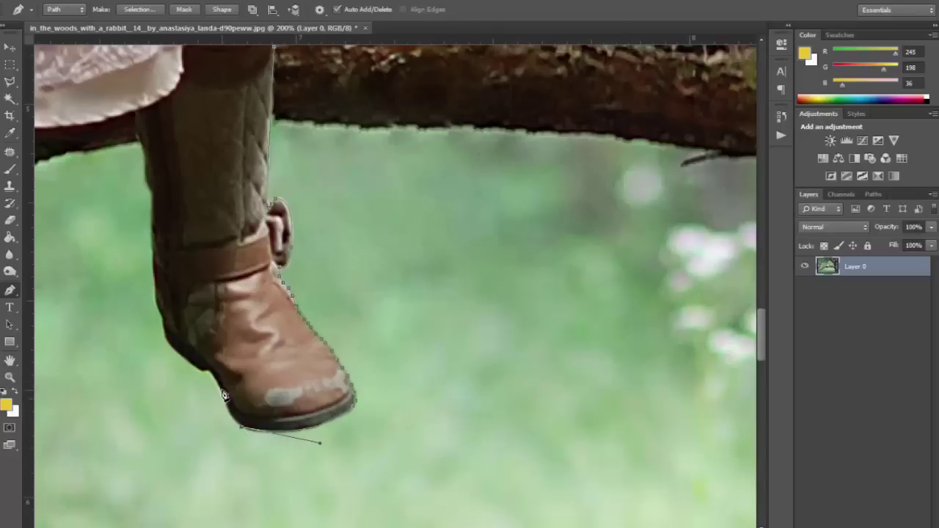
{"action": "left_click", "coordinate": [223, 396]}
{"action": "left_click", "coordinate": [216, 381]}
{"action": "left_click_drag", "start_coordinate": [163, 323], "coordinate": [166, 301]}
{"action": "left_click", "coordinate": [151, 203]}
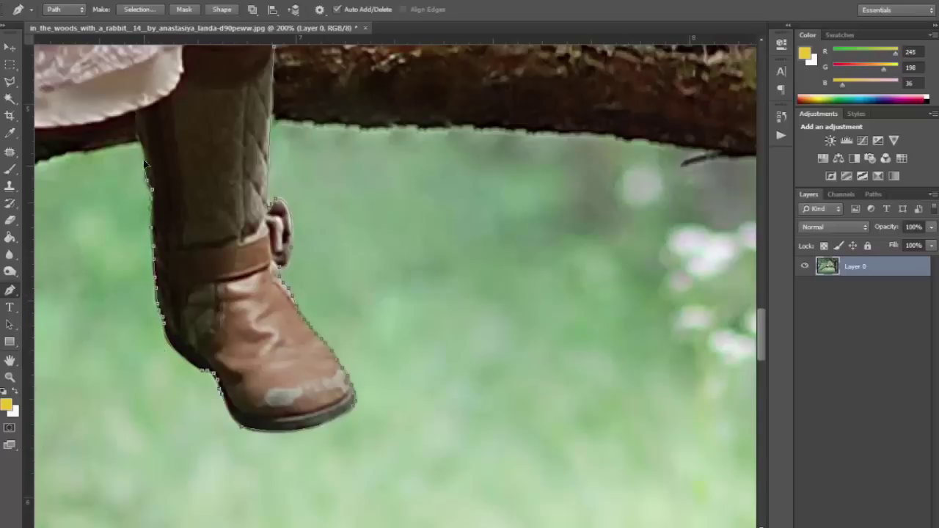
{"action": "left_click", "coordinate": [139, 107]}
Trace the second boot down its right edge, around the toe and up its left edge.
{"action": "left_click_drag", "start_coordinate": [139, 108], "coordinate": [456, 262]}
{"action": "left_click_drag", "start_coordinate": [315, 275], "coordinate": [236, 271]}
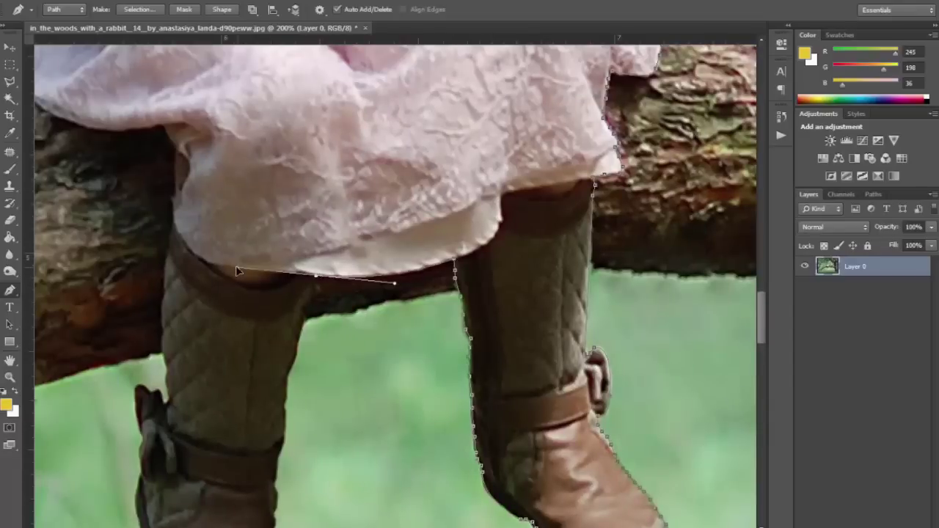
{"action": "left_click", "coordinate": [316, 275], "text": "alt"}
{"action": "left_click", "coordinate": [305, 309]}
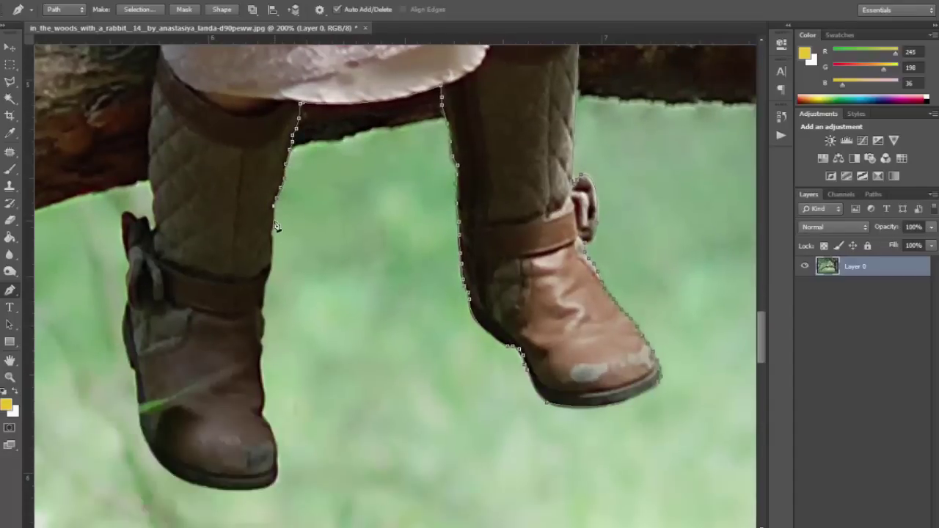
{"action": "left_click_drag", "start_coordinate": [288, 378], "coordinate": [276, 220]}
{"action": "left_click", "coordinate": [262, 311]}
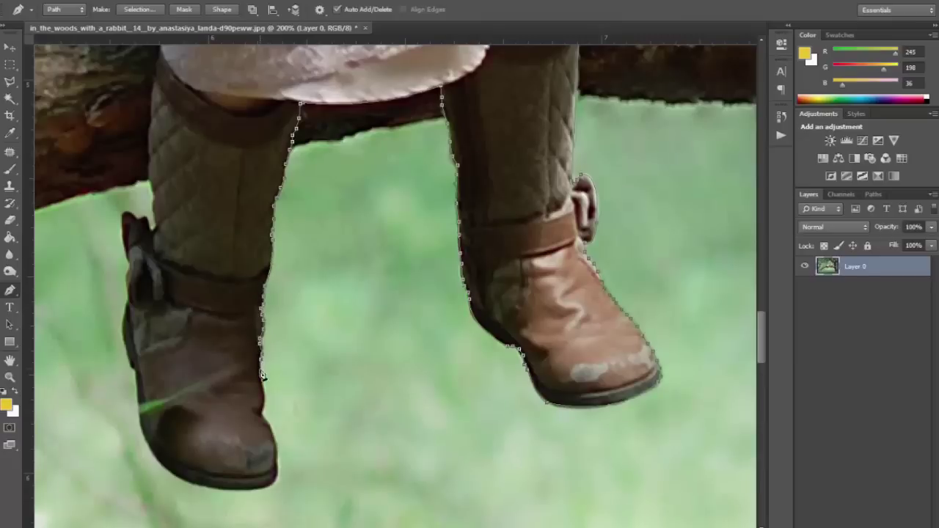
{"action": "left_click", "coordinate": [259, 411]}
{"action": "mouse_move", "coordinate": [278, 431]}
{"action": "left_mouse_down"}
{"action": "mouse_move", "coordinate": [276, 450]}
{"action": "mouse_move", "coordinate": [314, 385]}
{"action": "mouse_move", "coordinate": [258, 376]}
{"action": "left_mouse_up"}
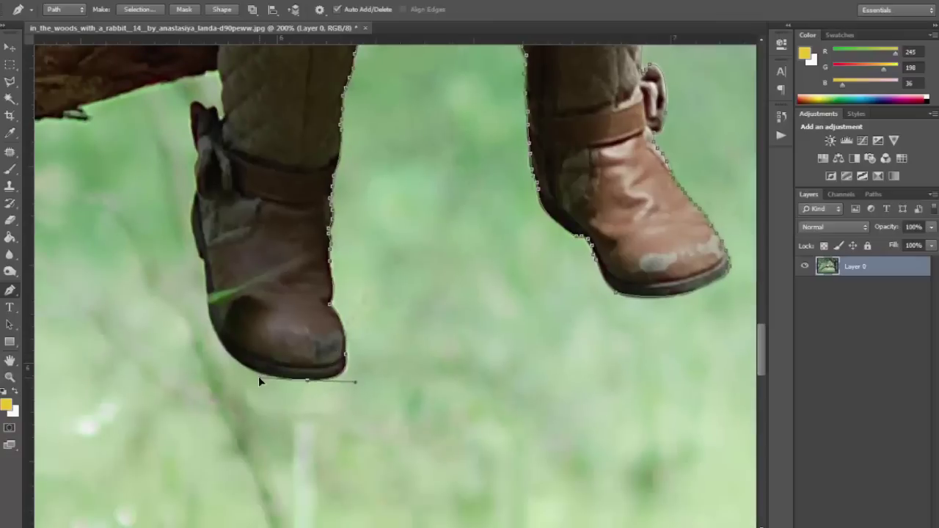
{"action": "left_click", "coordinate": [308, 379], "text": "alt"}
{"action": "left_click_drag", "start_coordinate": [204, 260], "coordinate": [213, 132]}
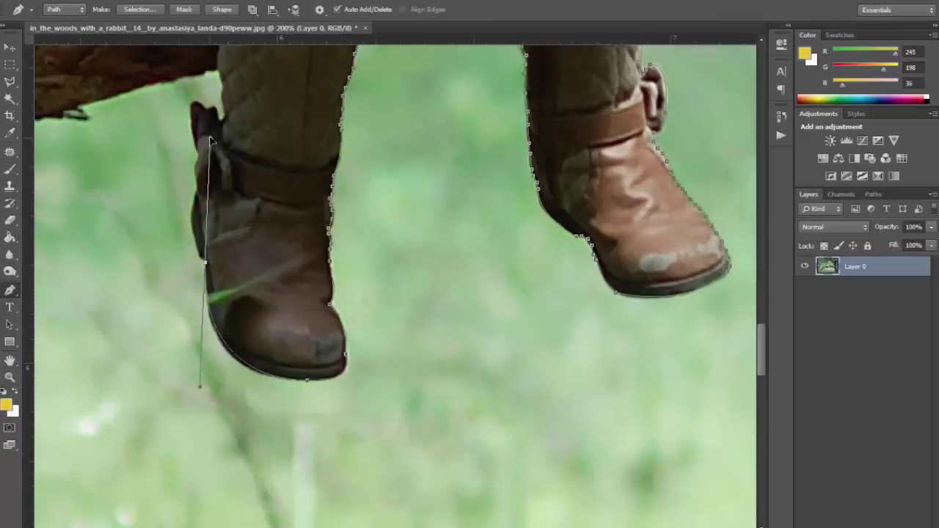
{"action": "left_click", "coordinate": [204, 260], "text": "alt"}
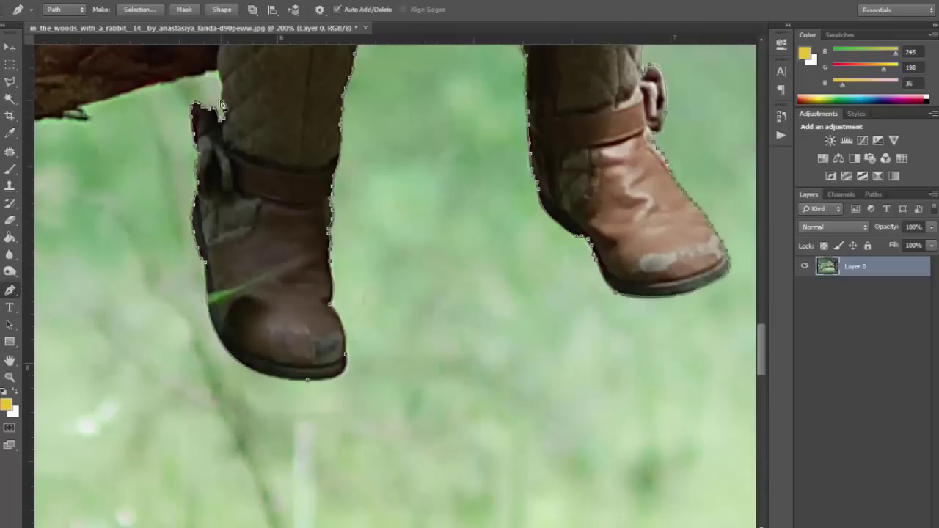
Run the path up the boot and dress edge to the dress top by the branch.
{"action": "left_click_drag", "start_coordinate": [219, 127], "coordinate": [325, 377]}
{"action": "left_click", "coordinate": [330, 235]}
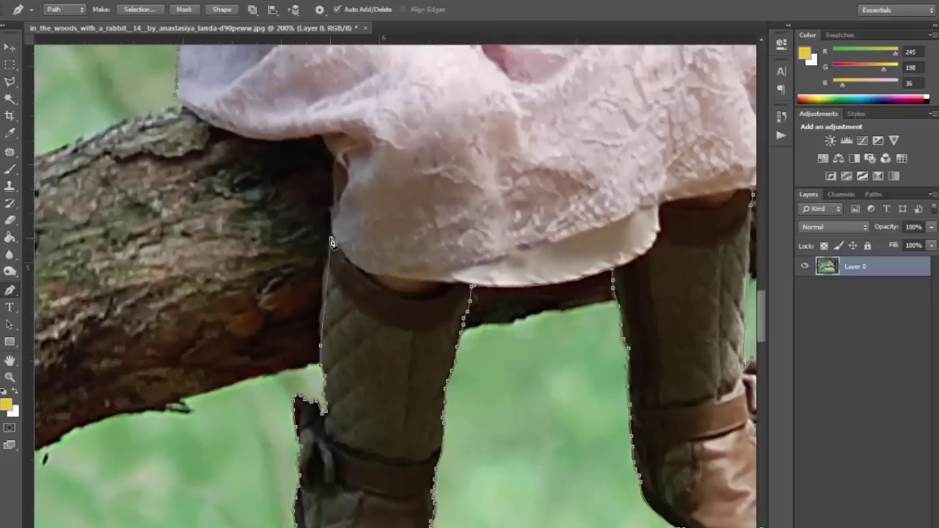
{"action": "left_click", "coordinate": [331, 199]}
{"action": "left_click", "coordinate": [332, 183]}
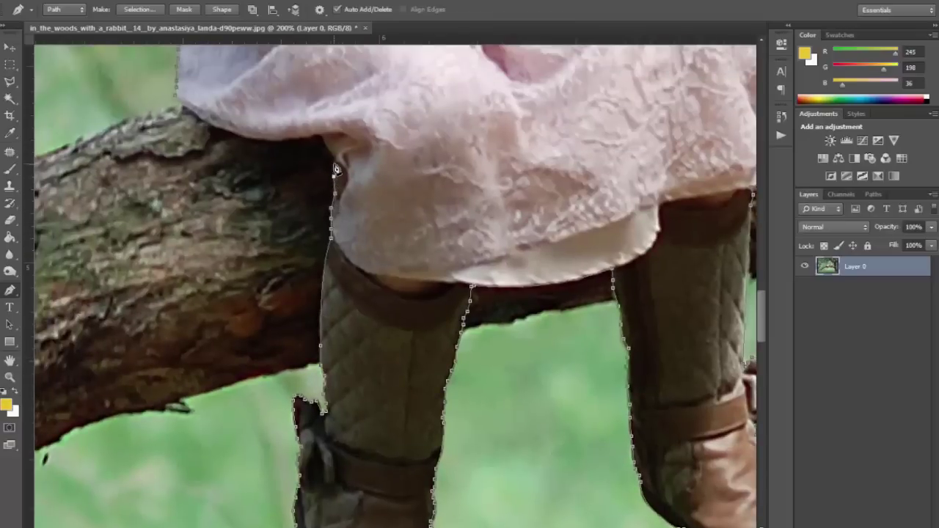
{"action": "left_click", "coordinate": [330, 152]}
{"action": "left_click", "coordinate": [323, 135]}
{"action": "scroll", "coordinate": [300, 67], "scroll_direction": "left", "scroll_amount": 5}
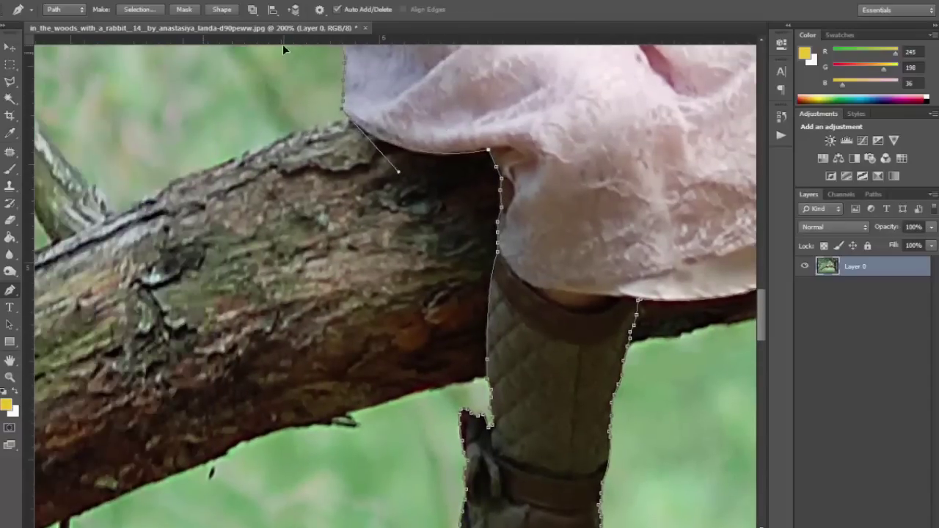
{"action": "scroll", "coordinate": [282, 44], "scroll_direction": "up", "scroll_amount": 10}
Convert the traced outline path into a selection.
{"action": "right_click", "coordinate": [657, 318]}
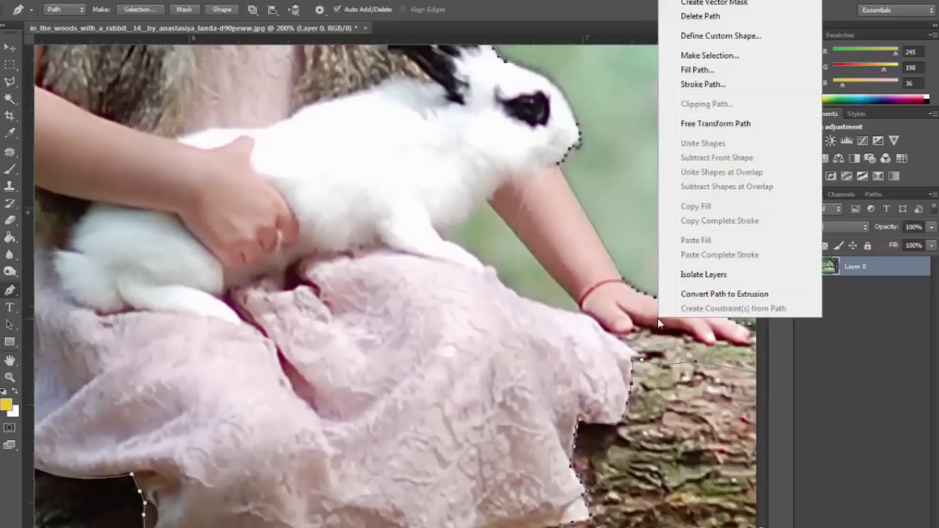
{"action": "left_click", "coordinate": [723, 56]}
{"action": "left_click", "coordinate": [542, 150]}
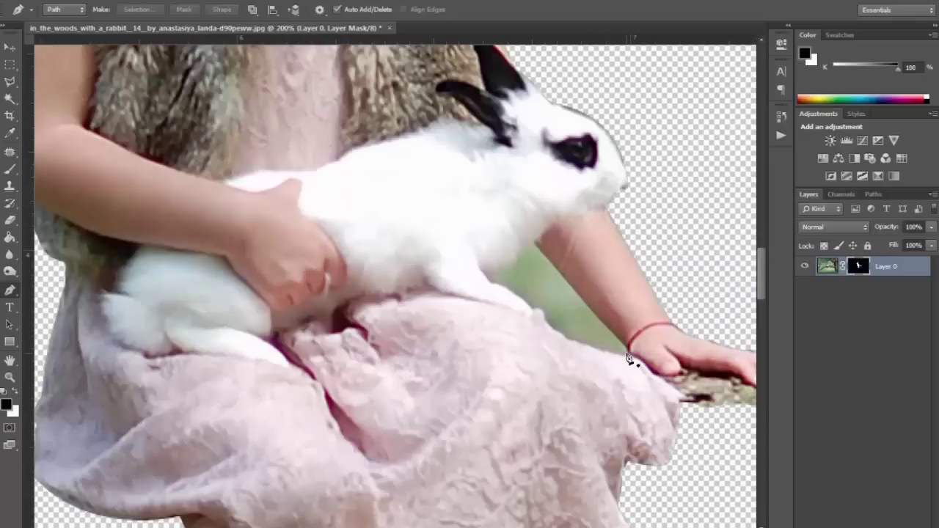
Draw a closed path around the green gap between wrist, paw and dress, and select it.
{"action": "left_click", "coordinate": [628, 353]}
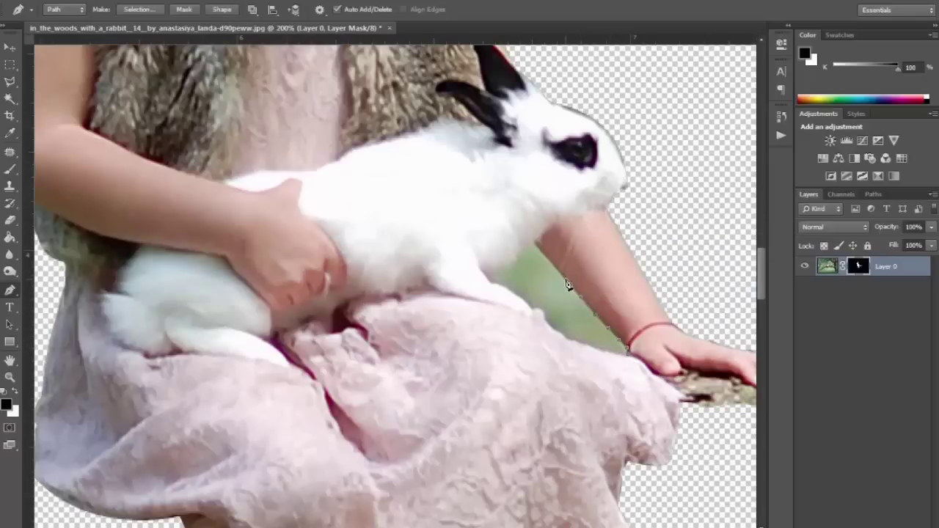
{"action": "left_click", "coordinate": [513, 267]}
{"action": "left_click", "coordinate": [540, 314]}
{"action": "left_click", "coordinate": [580, 343]}
{"action": "left_click", "coordinate": [628, 358]}
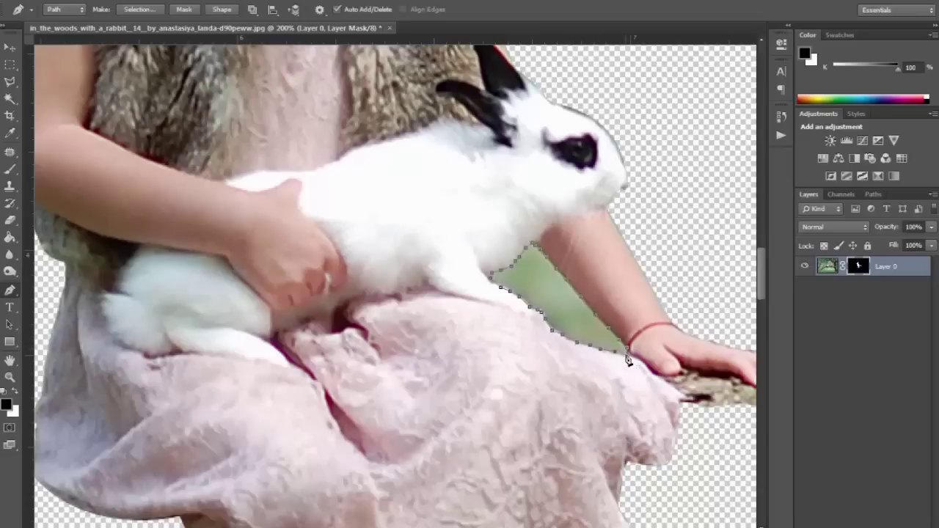
{"action": "right_click", "coordinate": [597, 323]}
{"action": "left_click", "coordinate": [650, 61]}
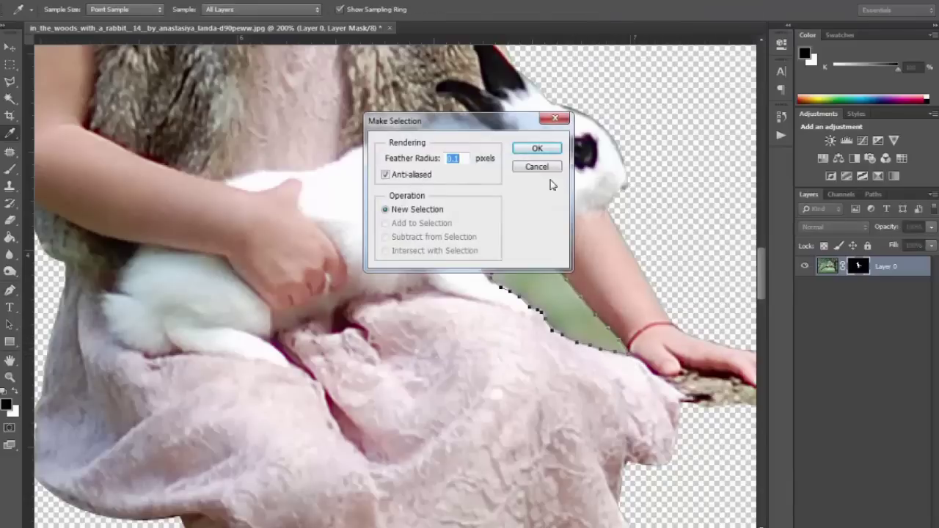
{"action": "left_click", "coordinate": [539, 149]}
Fill the selection in the mask to hide the green gap, then check the mask.
{"action": "left_click", "coordinate": [14, 393]}
{"action": "key", "text": "Delete"}
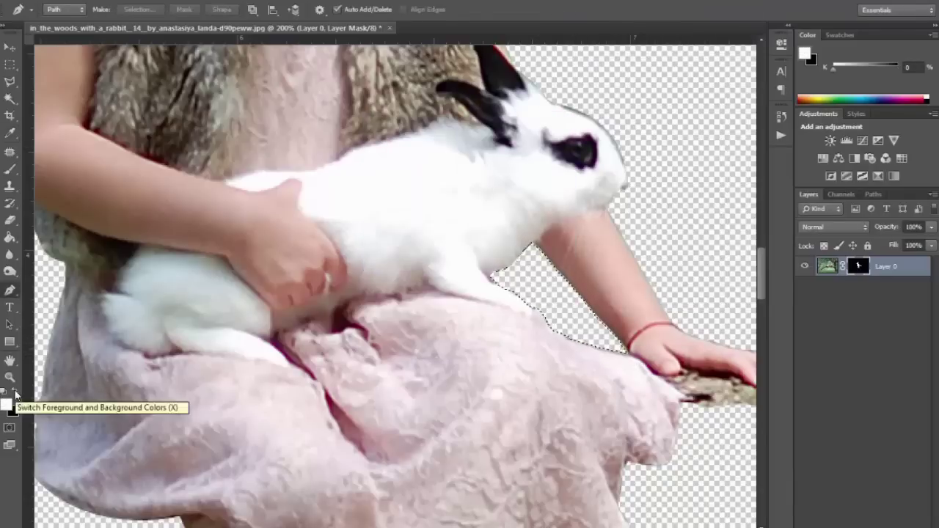
{"action": "left_click", "coordinate": [859, 267], "text": "ctrl"}
{"action": "left_click", "coordinate": [860, 267], "text": "alt"}
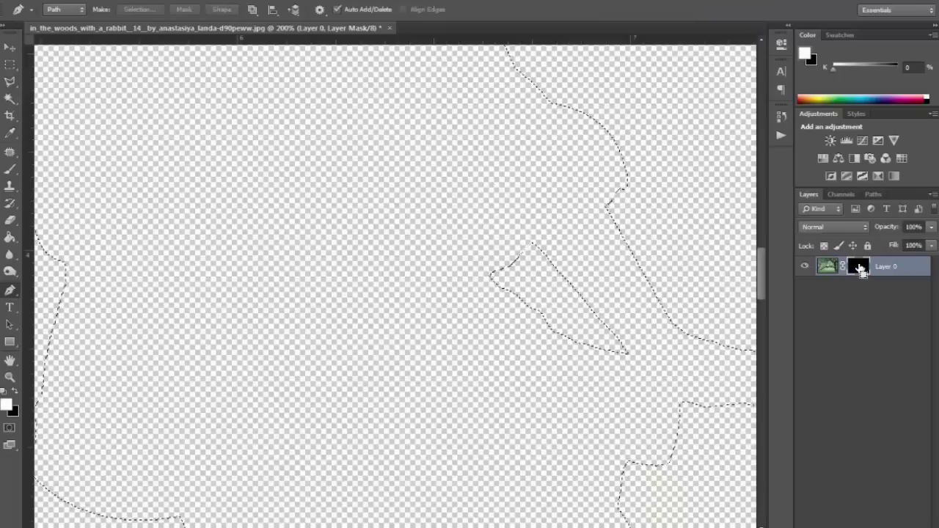
{"action": "left_click", "coordinate": [859, 267], "text": "alt"}
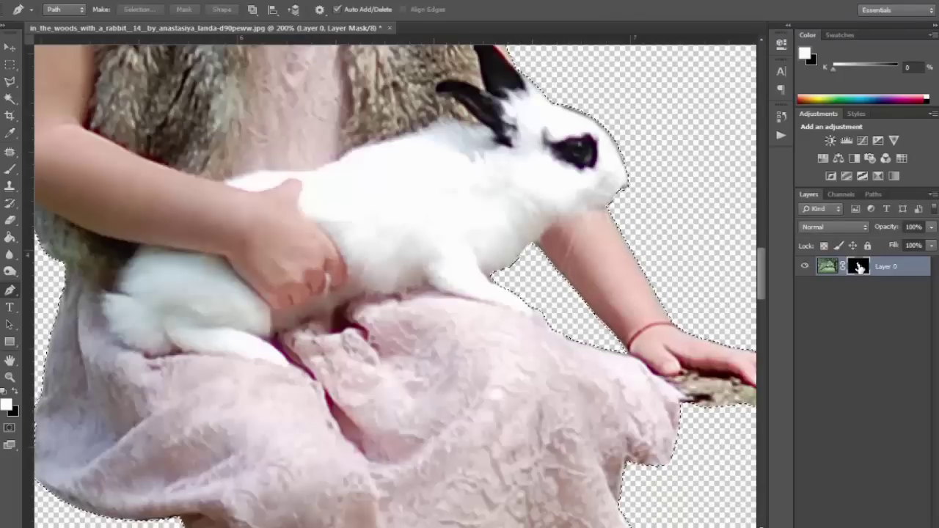
{"action": "key", "text": "ctrl+minus"}
{"action": "key", "text": "ctrl+minus"}
{"action": "key", "text": "ctrl+minus"}
{"action": "key", "text": "ctrl+minus"}
{"action": "key", "text": "ctrl+minus"}
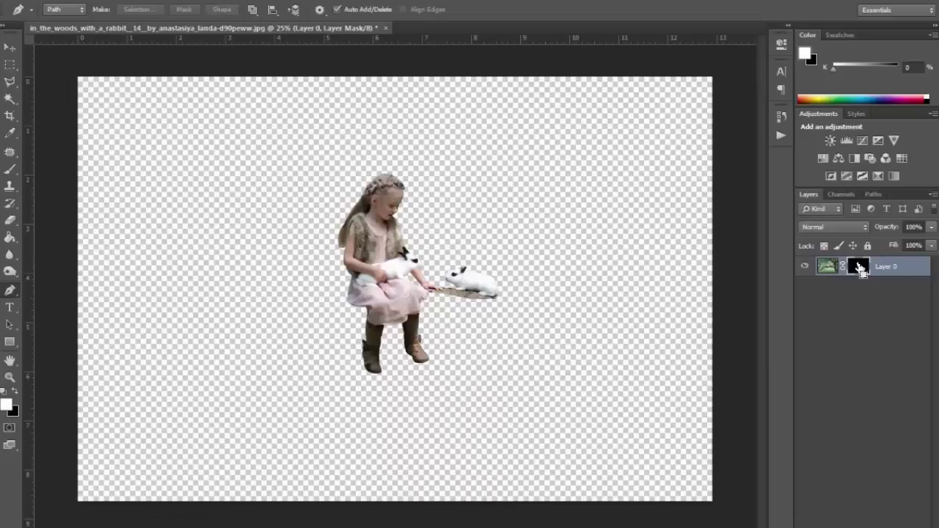
{"action": "key", "text": "ctrl+1"}
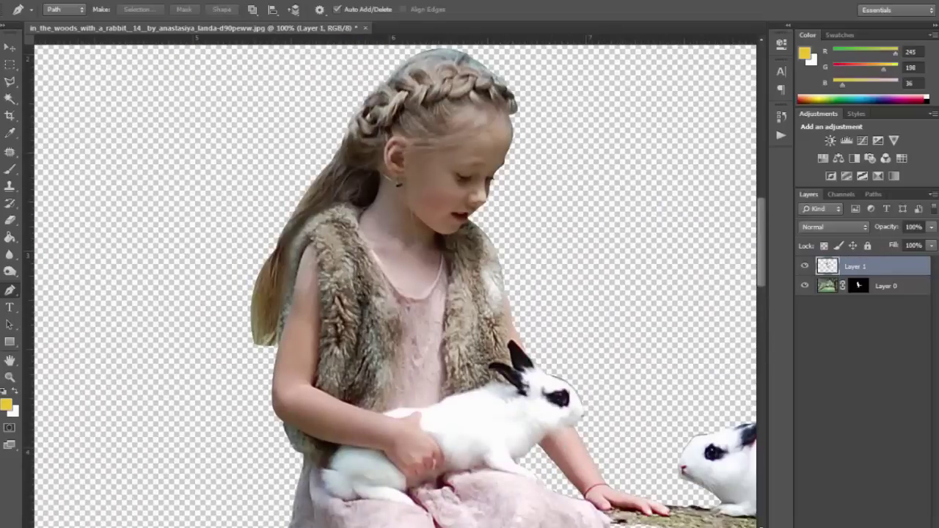
With the Smudge Tool at size 30, smear hair wisps down-left from the hair edge.
{"action": "key", "text": "ctrl+plus"}
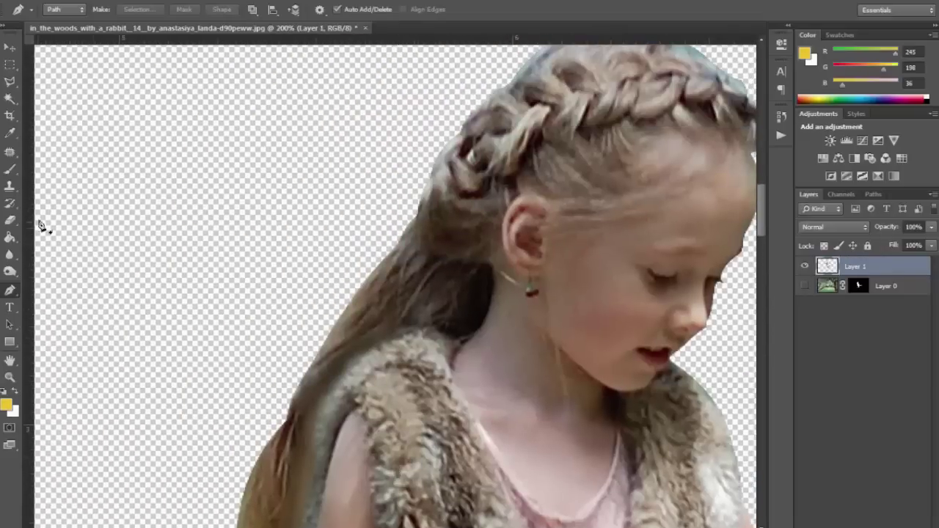
{"action": "left_click", "coordinate": [10, 253]}
{"action": "left_click", "coordinate": [58, 283]}
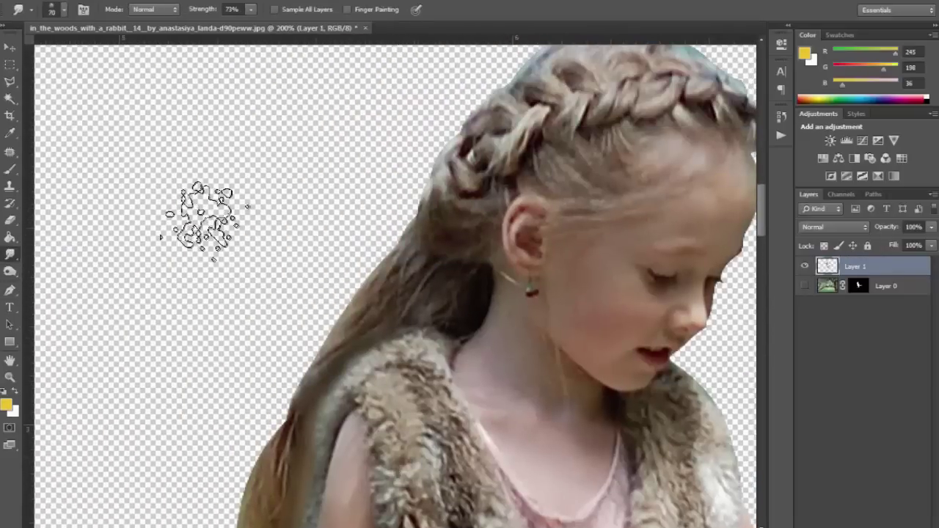
{"action": "key", "text": "bracketleft"}
{"action": "key", "text": "bracketleft"}
{"action": "key", "text": "bracketleft"}
{"action": "mouse_move", "coordinate": [394, 224]}
{"action": "left_mouse_down"}
{"action": "mouse_move", "coordinate": [300, 335]}
{"action": "mouse_move", "coordinate": [288, 372]}
{"action": "mouse_move", "coordinate": [347, 236]}
{"action": "left_mouse_up"}
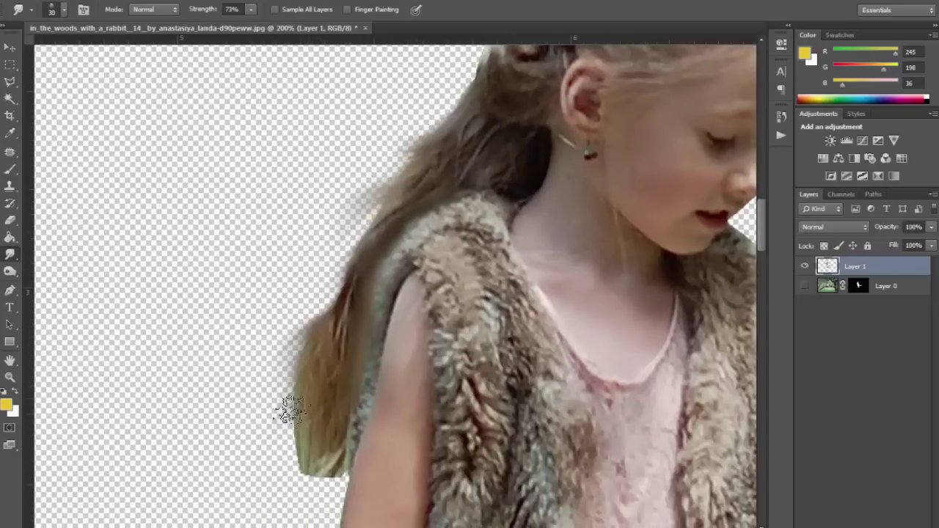
{"action": "left_click_drag", "start_coordinate": [308, 430], "coordinate": [341, 327]}
{"action": "left_click_drag", "start_coordinate": [356, 370], "coordinate": [298, 413]}
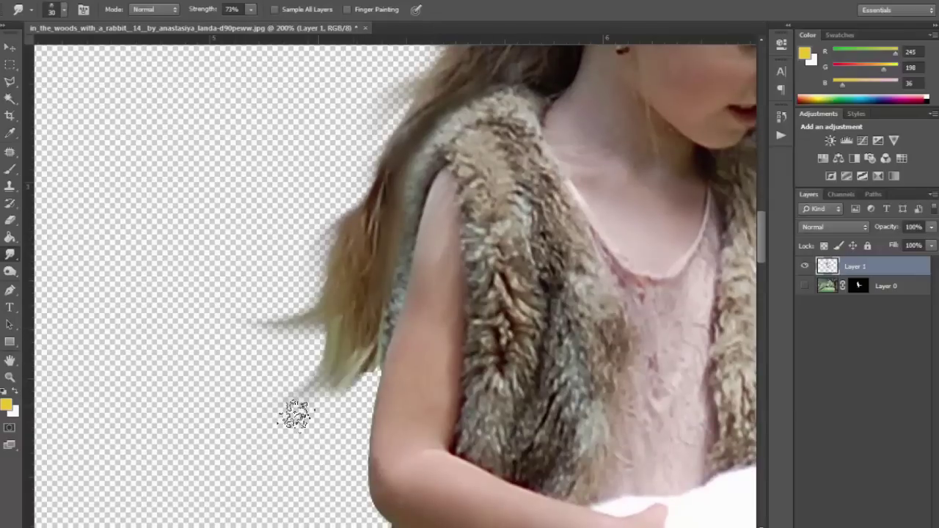
{"action": "left_click_drag", "start_coordinate": [370, 330], "coordinate": [294, 414]}
{"action": "left_click_drag", "start_coordinate": [359, 359], "coordinate": [249, 436]}
{"action": "left_click_drag", "start_coordinate": [345, 330], "coordinate": [261, 407]}
Pull more smudged hair wisps leftward from the hair edge.
{"action": "left_click_drag", "start_coordinate": [389, 143], "coordinate": [330, 202]}
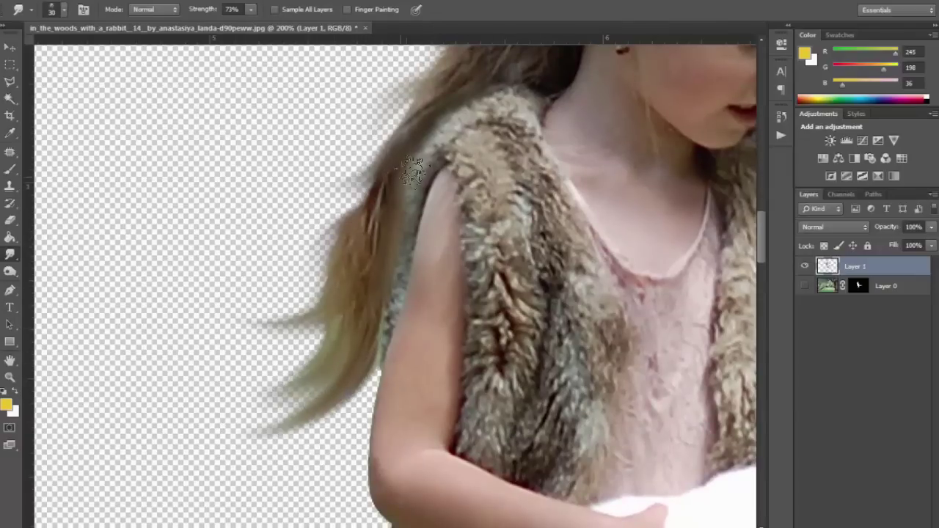
{"action": "left_click_drag", "start_coordinate": [379, 174], "coordinate": [294, 203]}
{"action": "left_click_drag", "start_coordinate": [322, 250], "coordinate": [260, 276]}
{"action": "scroll", "coordinate": [261, 276], "scroll_direction": "up", "scroll_amount": 3}
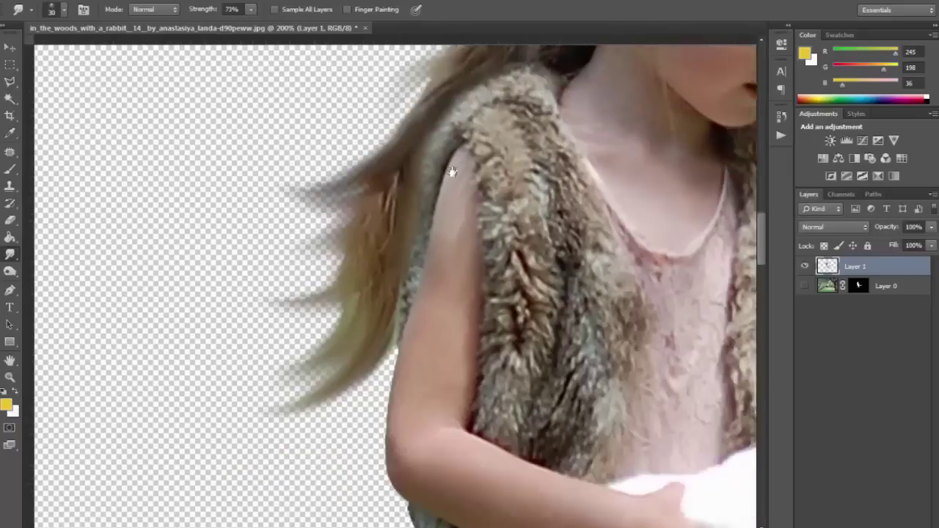
{"action": "scroll", "coordinate": [419, 162], "scroll_direction": "up", "scroll_amount": 3}
{"action": "left_click_drag", "start_coordinate": [410, 226], "coordinate": [310, 272]}
{"action": "key", "text": "ctrl+minus"}
{"action": "key", "text": "ctrl+minus"}
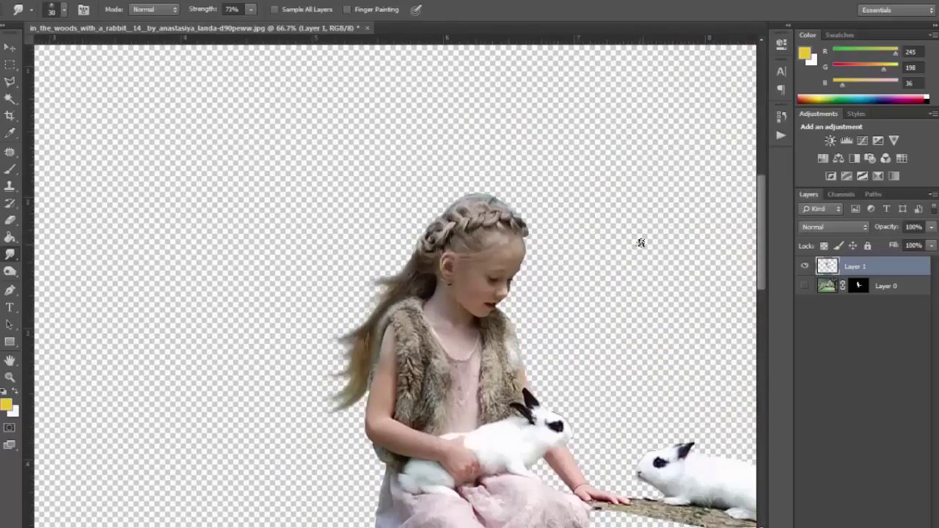
{"action": "key", "text": "ctrl+plus"}
{"action": "key", "text": "ctrl+plus"}
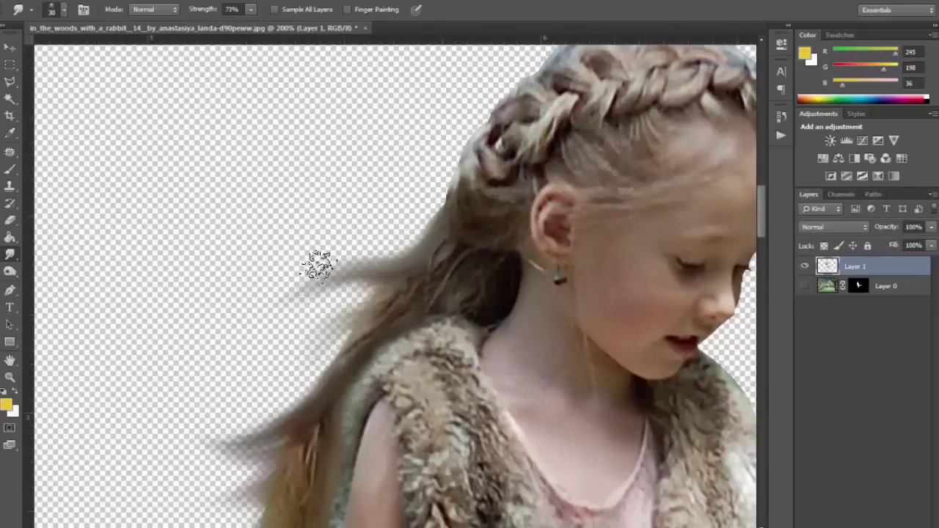
{"action": "left_click_drag", "start_coordinate": [381, 268], "coordinate": [250, 301]}
{"action": "left_click_drag", "start_coordinate": [257, 342], "coordinate": [334, 254]}
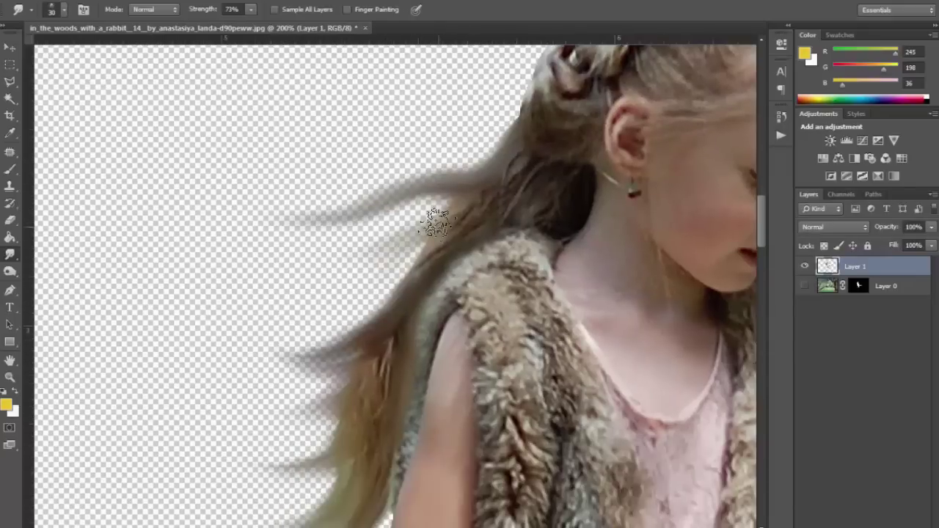
{"action": "left_click_drag", "start_coordinate": [400, 271], "coordinate": [336, 317]}
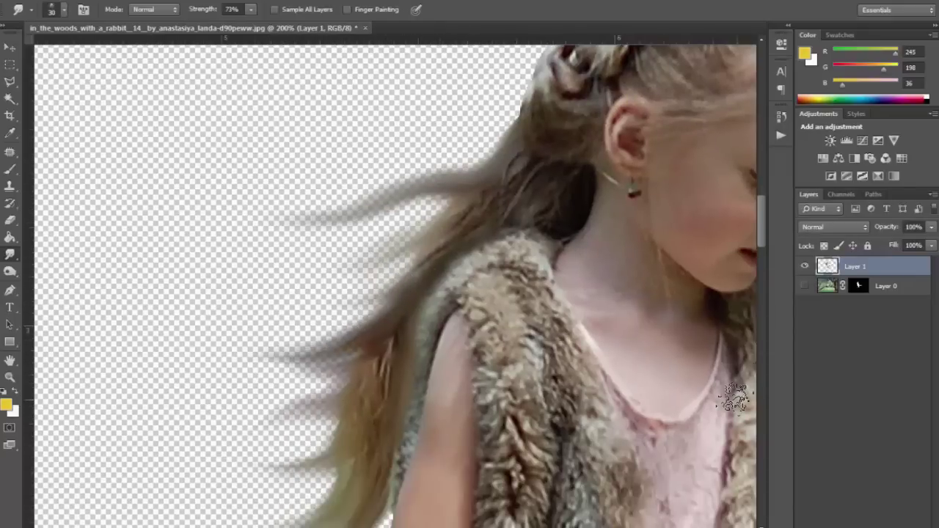
Reduce the smudge brush to size 10, review the composition, and add a new empty layer.
{"action": "key", "text": "ctrl+minus"}
{"action": "key", "text": "ctrl+minus"}
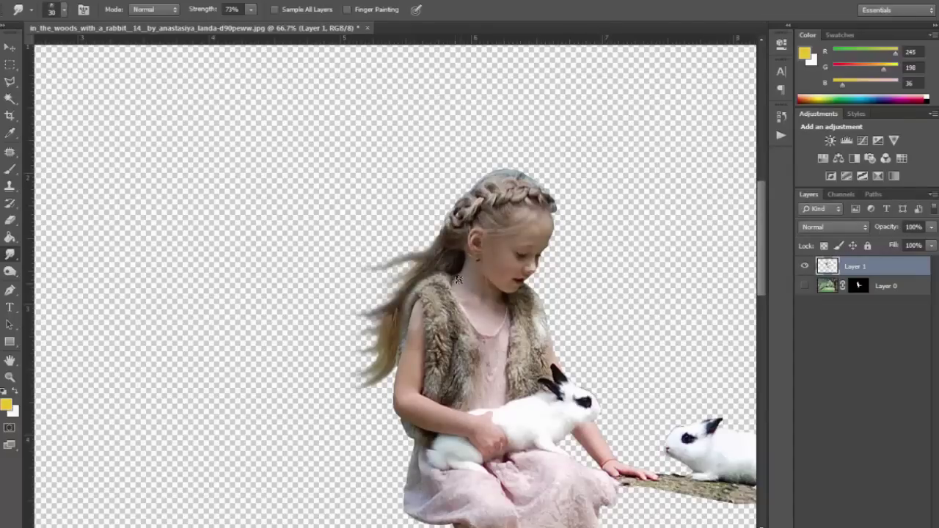
{"action": "key", "text": "ctrl+plus"}
{"action": "key", "text": "ctrl+plus"}
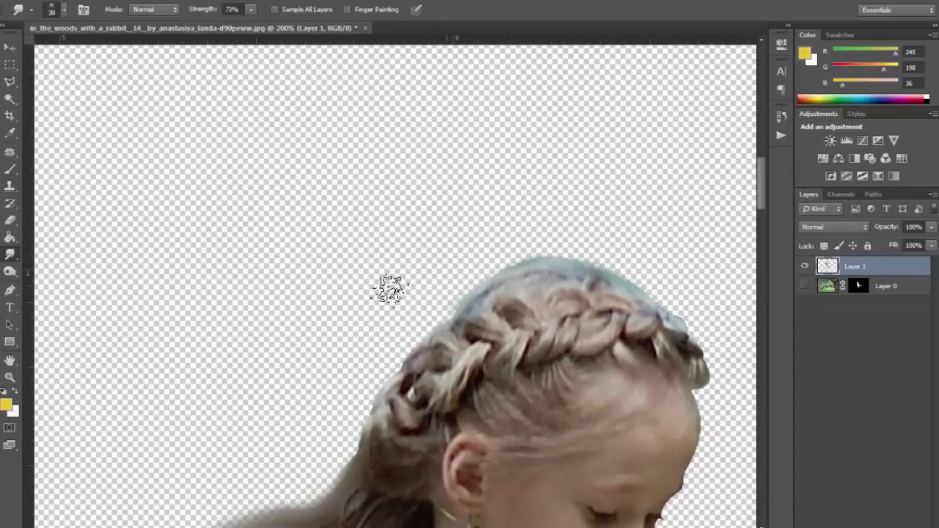
{"action": "scroll", "coordinate": [432, 313], "scroll_direction": "down", "scroll_amount": 5}
{"action": "key", "text": "bracketleft"}
{"action": "key", "text": "bracketleft"}
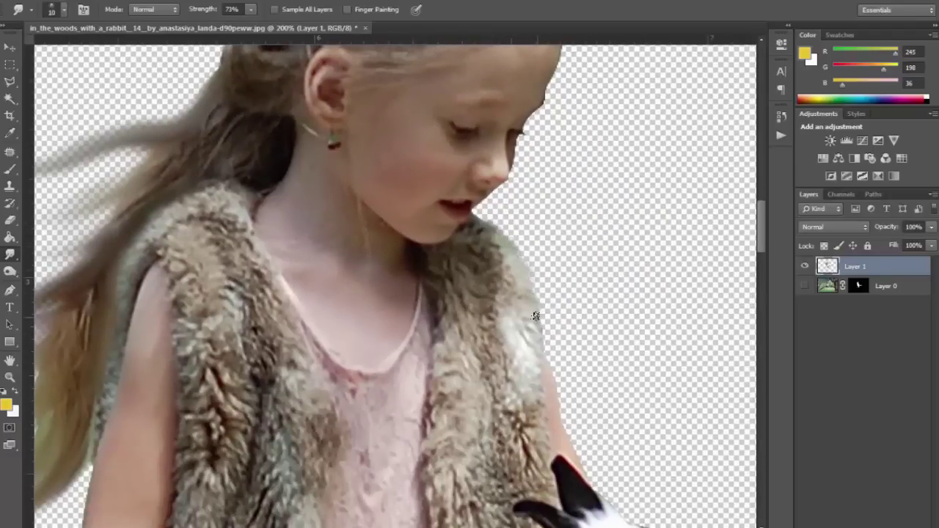
{"action": "scroll", "coordinate": [535, 316], "scroll_direction": "down", "scroll_amount": 5}
{"action": "scroll", "coordinate": [535, 316], "scroll_direction": "right", "scroll_amount": 3}
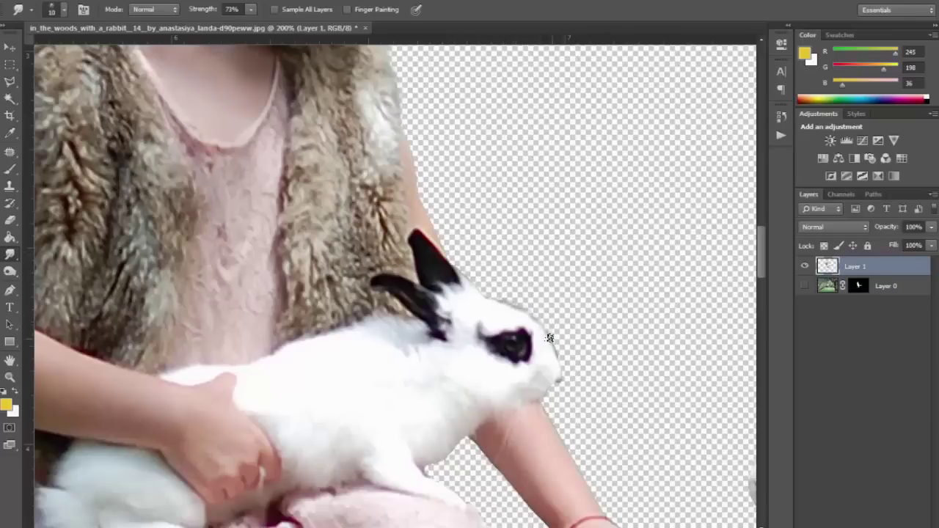
{"action": "key", "text": "ctrl+minus"}
{"action": "key", "text": "ctrl+minus"}
{"action": "key", "text": "ctrl+minus"}
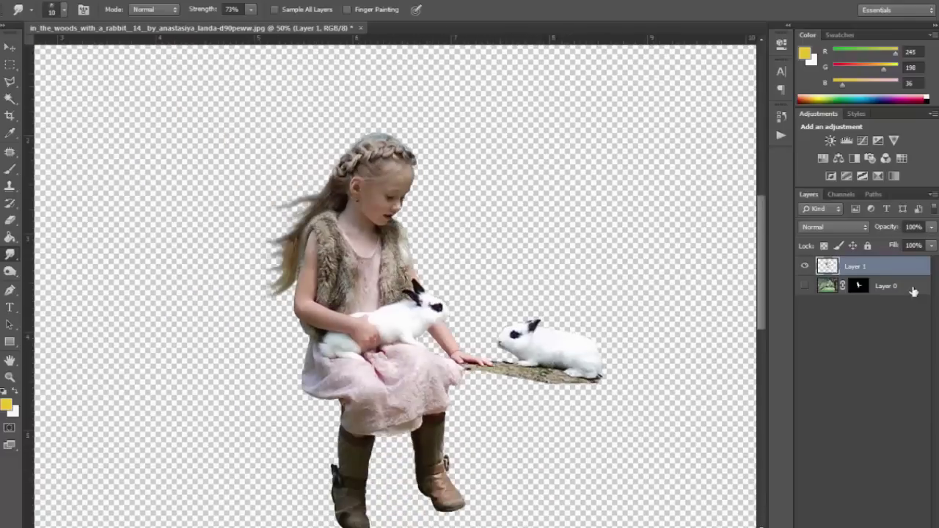
{"action": "left_click", "coordinate": [912, 289]}
{"action": "key", "text": "ctrl+shift+alt+n"}
Fill the new layer yellow, then smudge Layer 1's hair tips further left at 41% strength.
{"action": "key", "text": "g"}
{"action": "left_click", "coordinate": [142, 271]}
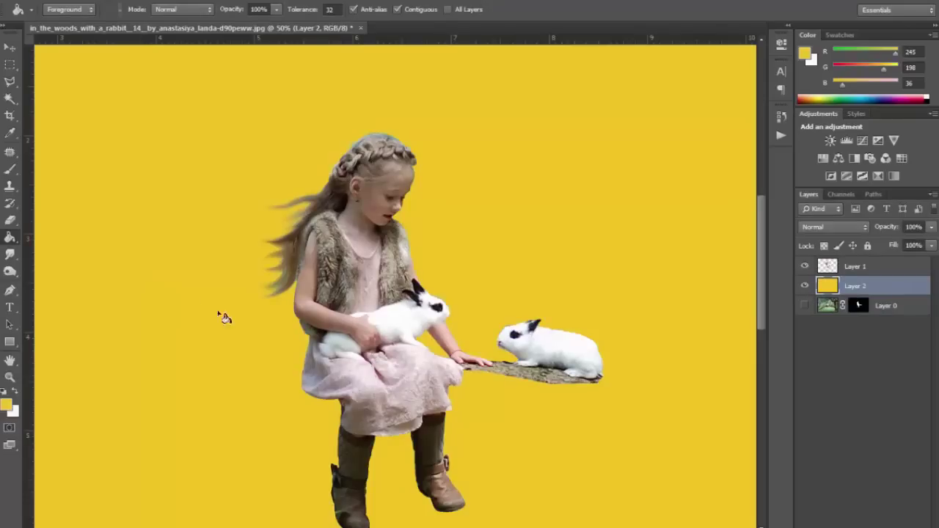
{"action": "left_click", "coordinate": [855, 266]}
{"action": "left_click", "coordinate": [10, 254]}
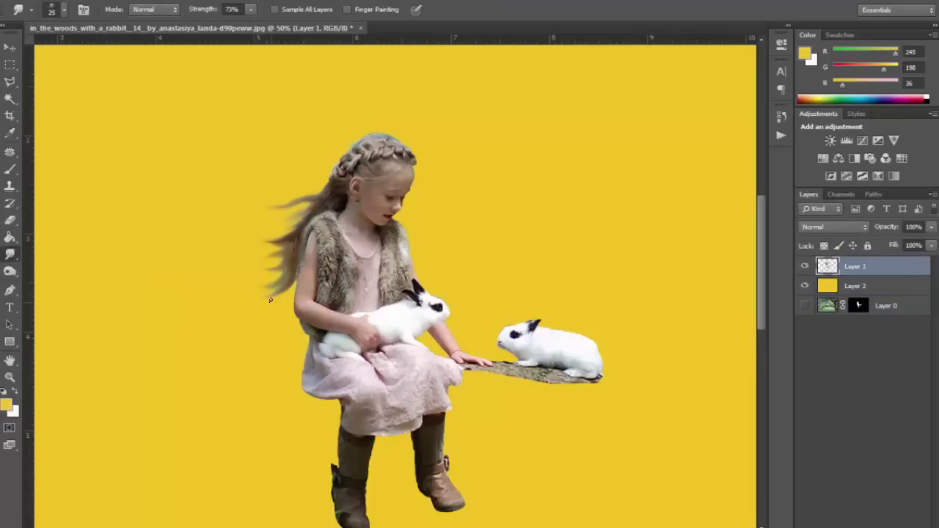
{"action": "left_click_drag", "start_coordinate": [264, 296], "coordinate": [247, 308]}
{"action": "key", "text": "4"}
{"action": "key", "text": "1"}
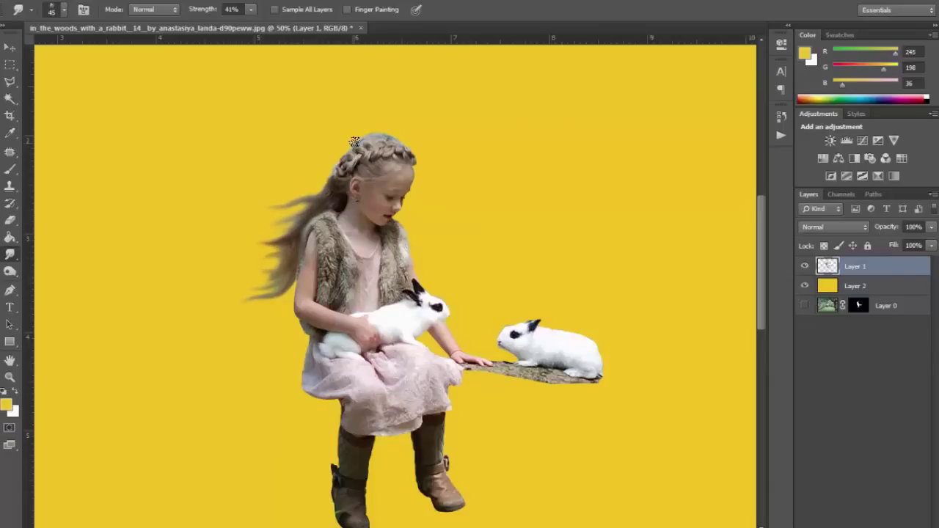
Set the eraser to size 90 at 51% opacity and show the yellow backing layer.
{"action": "key", "text": "e"}
{"action": "key", "text": "bracketleft"}
{"action": "key", "text": "bracketleft"}
{"action": "key", "text": "bracketleft"}
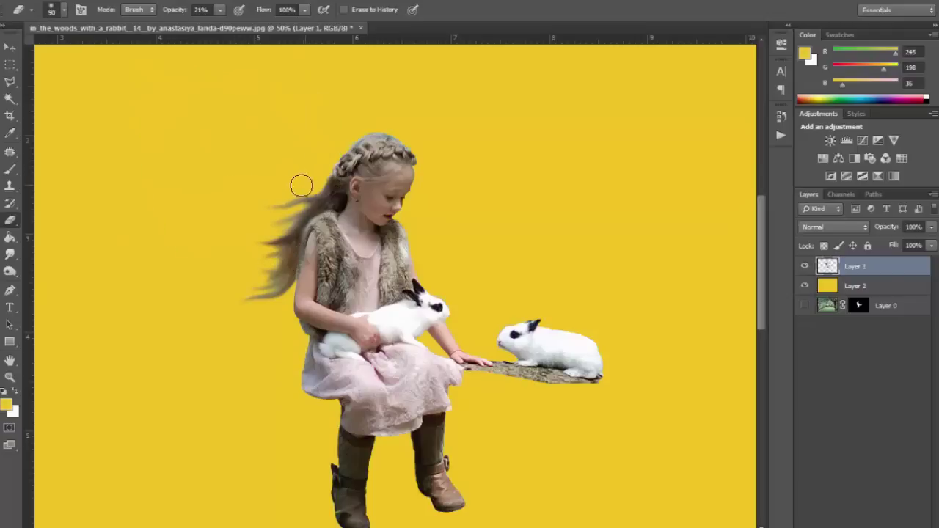
{"action": "left_click", "coordinate": [221, 9]}
{"action": "left_click_drag", "start_coordinate": [223, 13], "coordinate": [244, 15]}
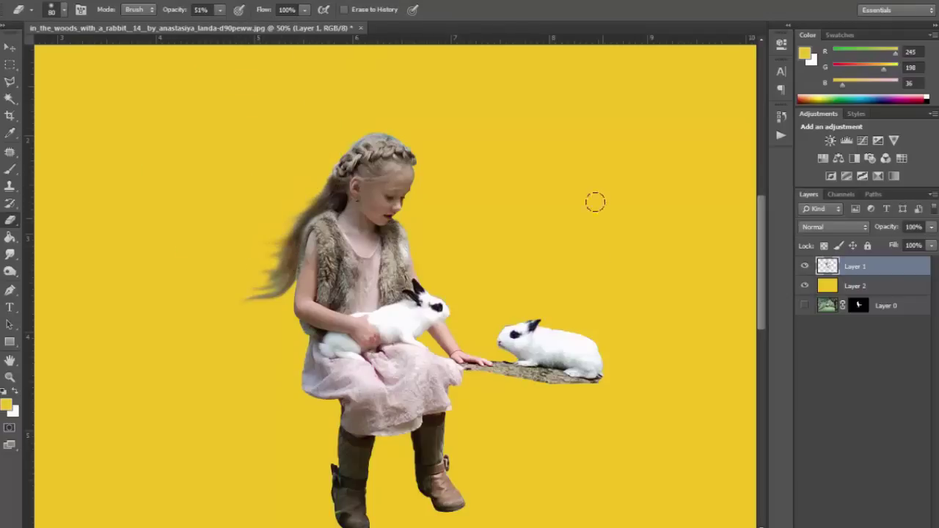
{"action": "left_click", "coordinate": [804, 286]}
Zoom to 200% and change the eraser to 78% opacity with size 10.
{"action": "key", "text": "ctrl+plus"}
{"action": "key", "text": "ctrl+plus"}
{"action": "key", "text": "ctrl+plus"}
{"action": "left_click", "coordinate": [63, 9]}
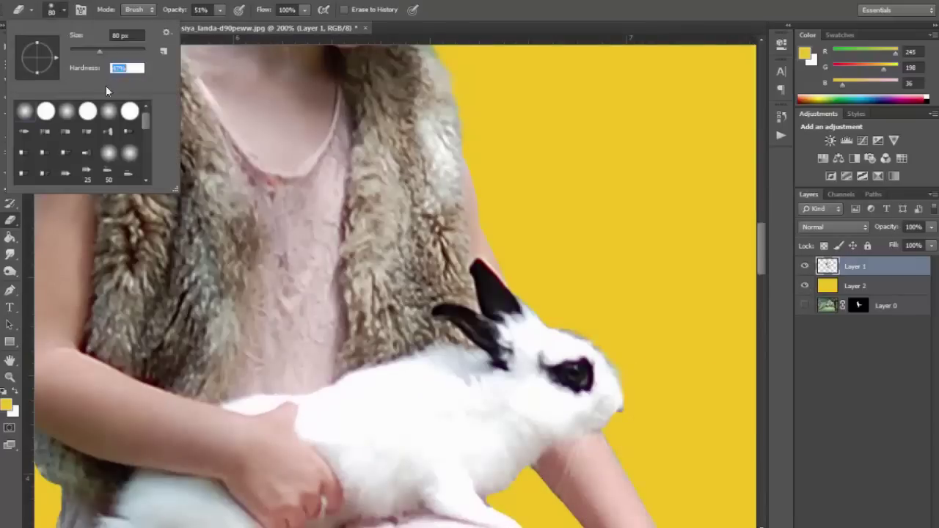
{"action": "left_click", "coordinate": [63, 10]}
{"action": "scroll", "coordinate": [457, 336], "scroll_direction": "right", "scroll_amount": 5}
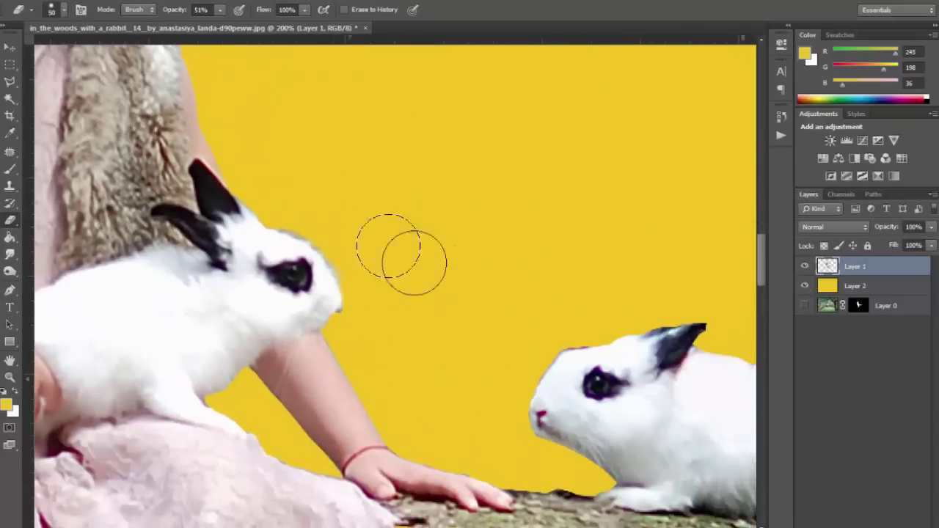
{"action": "left_click", "coordinate": [219, 10]}
{"action": "left_click_drag", "start_coordinate": [224, 29], "coordinate": [247, 29]}
{"action": "key", "text": "bracketleft"}
{"action": "key", "text": "bracketleft"}
{"action": "key", "text": "bracketleft"}
{"action": "key", "text": "bracketleft"}
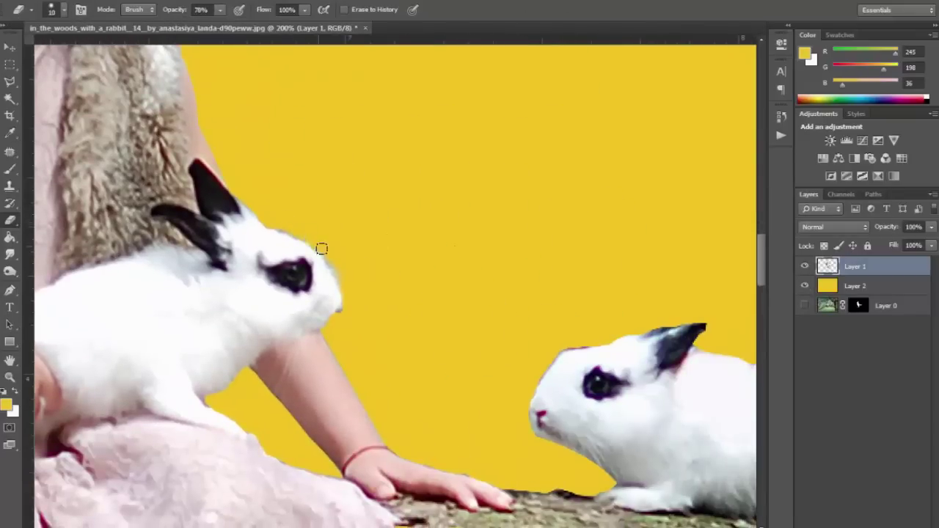
Erase the leftover fringe along the rabbit's back, then zoom to fit and hide the yellow layer.
{"action": "scroll", "coordinate": [440, 308], "scroll_direction": "right", "scroll_amount": 3}
{"action": "scroll", "coordinate": [450, 361], "scroll_direction": "down", "scroll_amount": 1}
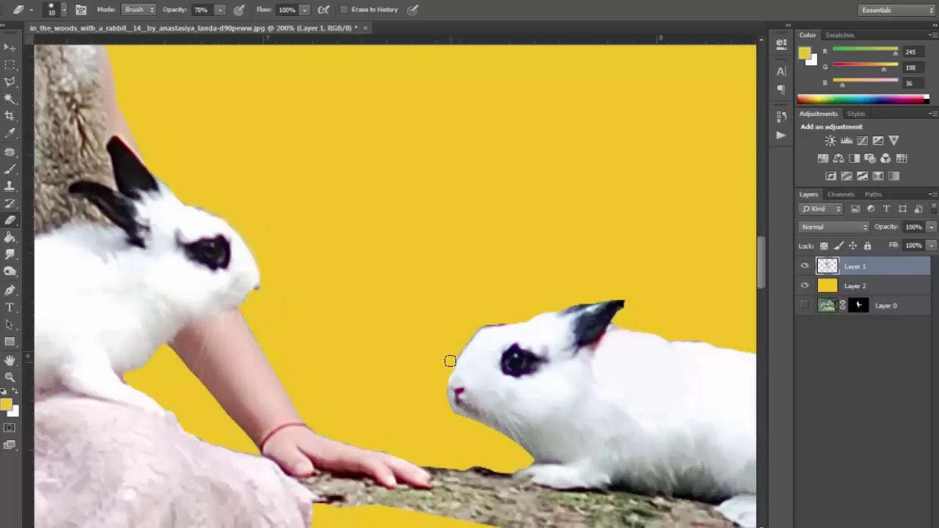
{"action": "scroll", "coordinate": [440, 271], "scroll_direction": "right", "scroll_amount": 7}
{"action": "scroll", "coordinate": [339, 262], "scroll_direction": "down", "scroll_amount": 2}
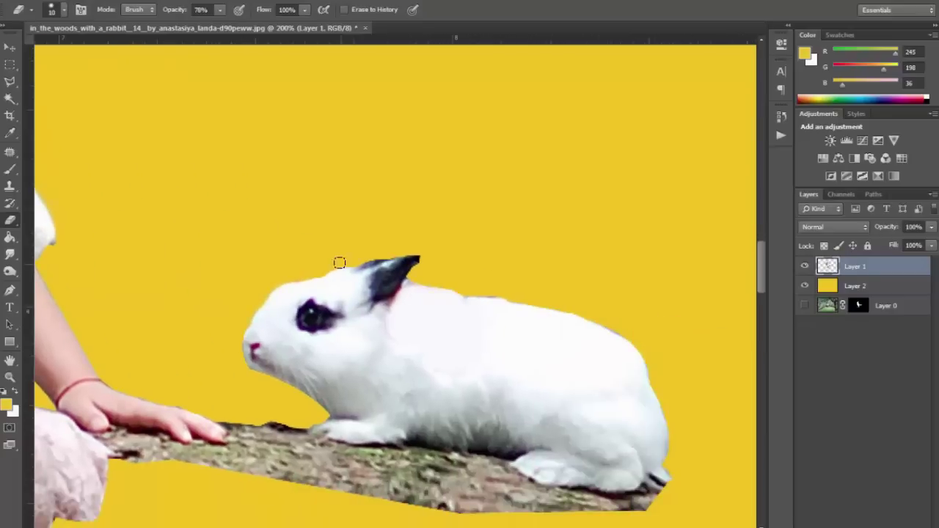
{"action": "left_click_drag", "start_coordinate": [467, 288], "coordinate": [503, 293]}
{"action": "left_click_drag", "start_coordinate": [643, 348], "coordinate": [580, 310]}
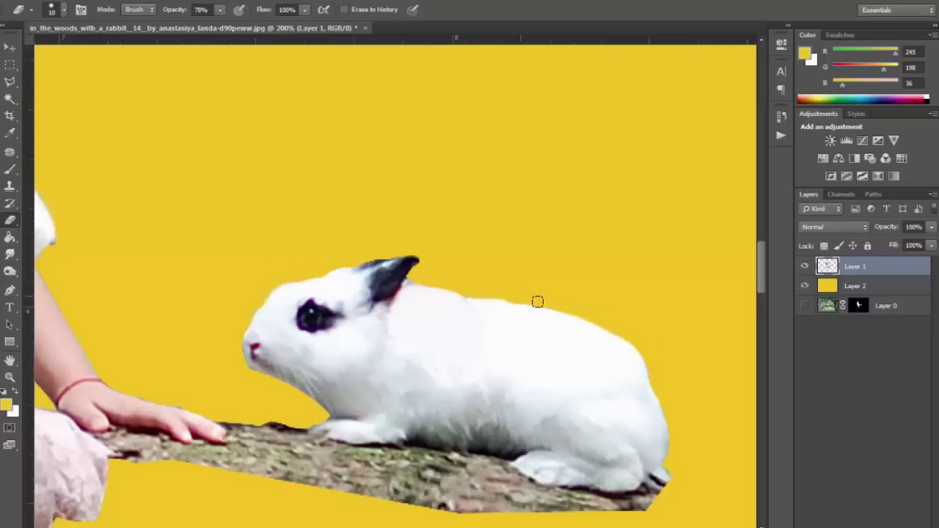
{"action": "key", "text": "ctrl+0"}
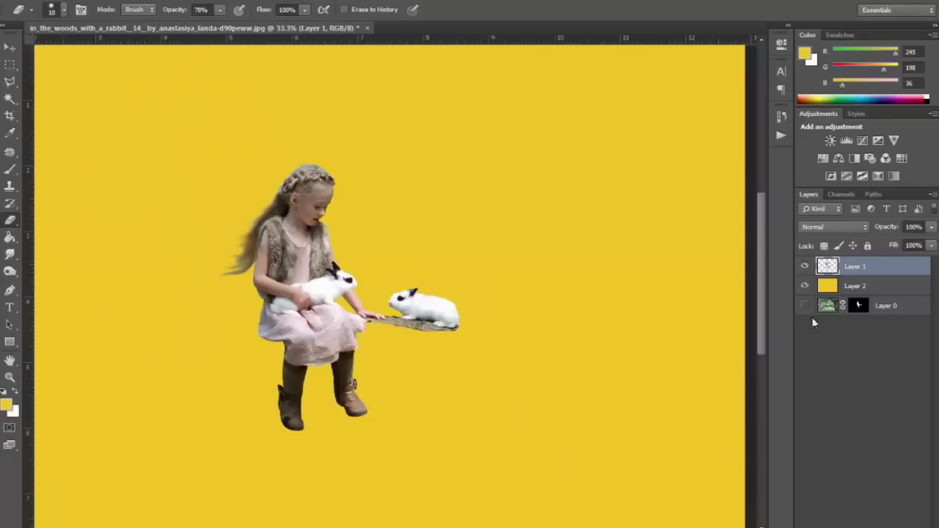
{"action": "left_click", "coordinate": [804, 285]}
In the biker cliff photo, lasso along the cliff top to its tip and its underside.
{"action": "key", "text": "ctrl+minus"}
{"action": "key", "text": "ctrl+t"}
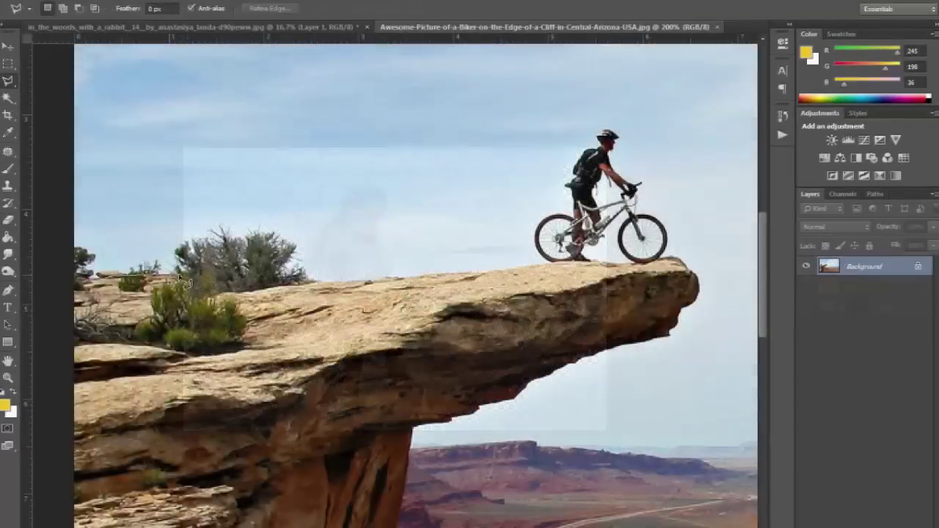
{"action": "left_click_drag", "start_coordinate": [182, 271], "coordinate": [348, 287]}
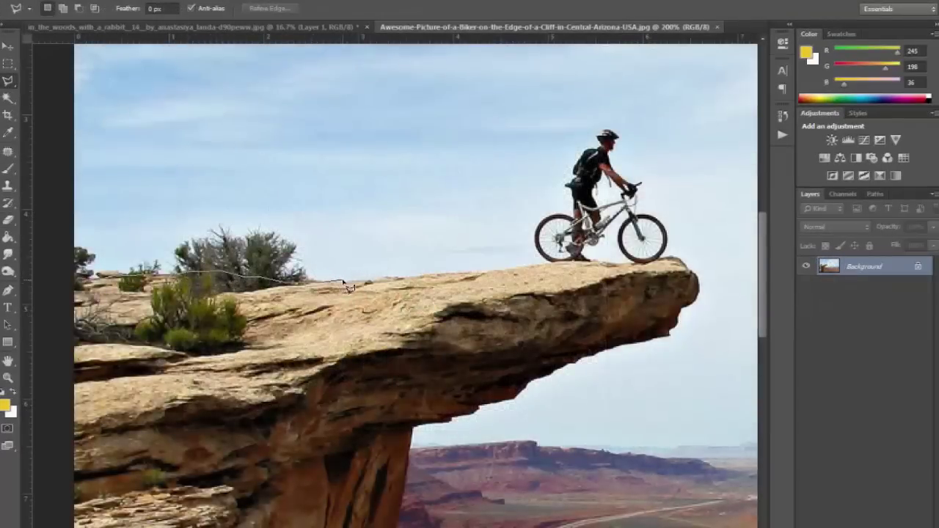
{"action": "left_click_drag", "start_coordinate": [424, 278], "coordinate": [665, 265]}
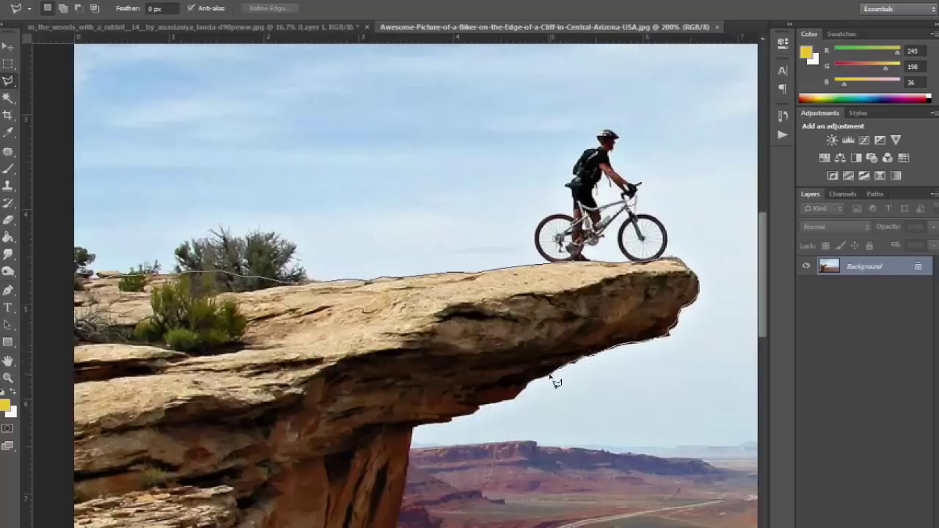
{"action": "left_click_drag", "start_coordinate": [525, 380], "coordinate": [498, 402]}
Finish the lasso down the cliff edge to the image bottom and unlock the Background layer.
{"action": "scroll", "coordinate": [419, 432], "scroll_direction": "down", "scroll_amount": 3}
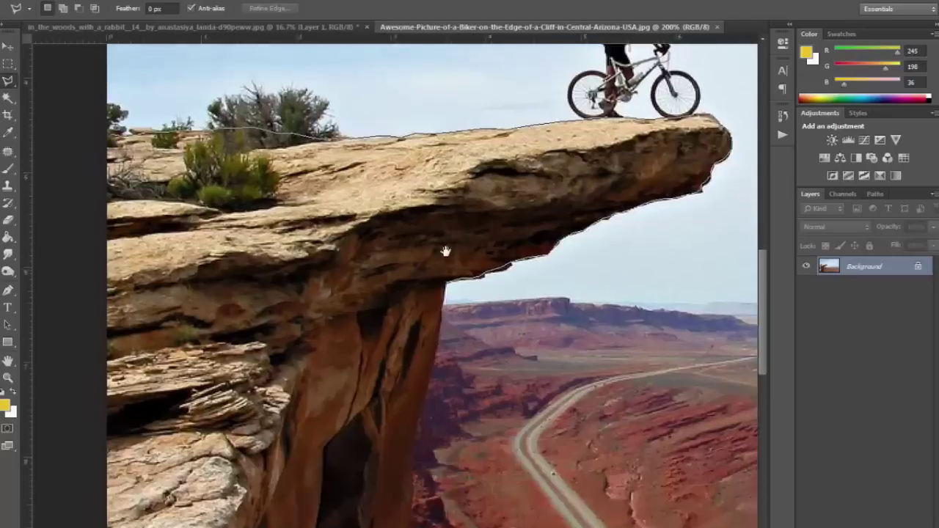
{"action": "mouse_move", "coordinate": [419, 433]}
{"action": "left_mouse_down"}
{"action": "mouse_move", "coordinate": [414, 336]}
{"action": "mouse_move", "coordinate": [401, 477]}
{"action": "left_mouse_up"}
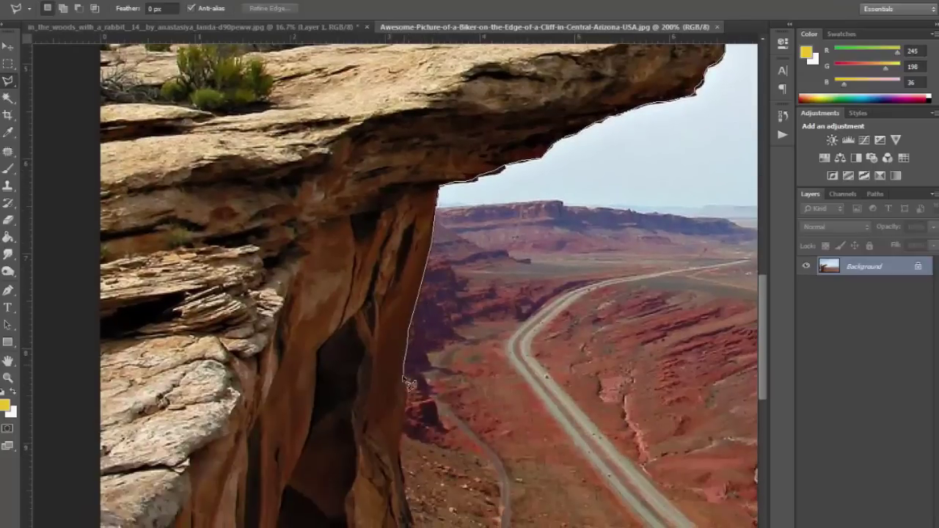
{"action": "scroll", "coordinate": [402, 477], "scroll_direction": "down", "scroll_amount": 3}
{"action": "mouse_move", "coordinate": [402, 311]}
{"action": "left_mouse_down"}
{"action": "mouse_move", "coordinate": [423, 419]}
{"action": "mouse_move", "coordinate": [134, 424]}
{"action": "mouse_move", "coordinate": [119, 216]}
{"action": "left_mouse_up"}
{"action": "scroll", "coordinate": [134, 424], "scroll_direction": "up", "scroll_amount": 10}
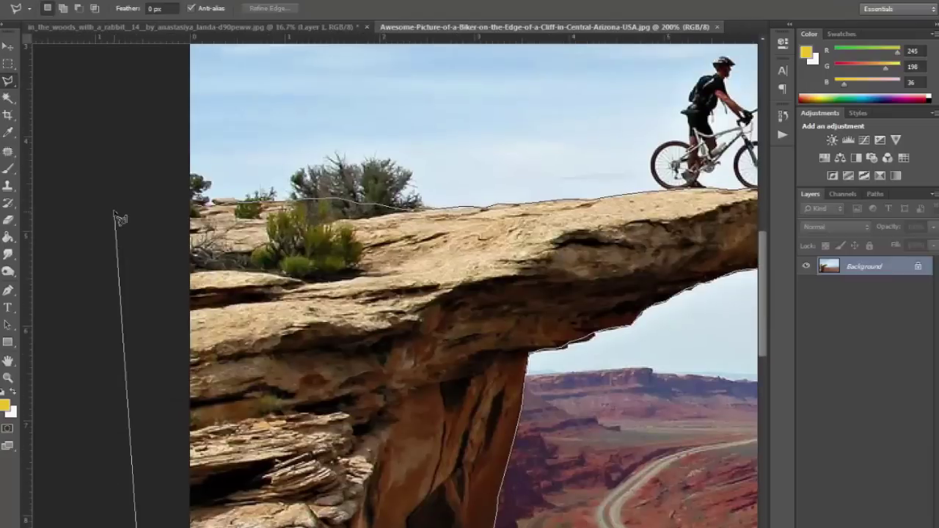
{"action": "double_click", "coordinate": [880, 267]}
Convert the background to Layer 0 and delete the sky and canyon around the cliff.
{"action": "left_click", "coordinate": [579, 162]}
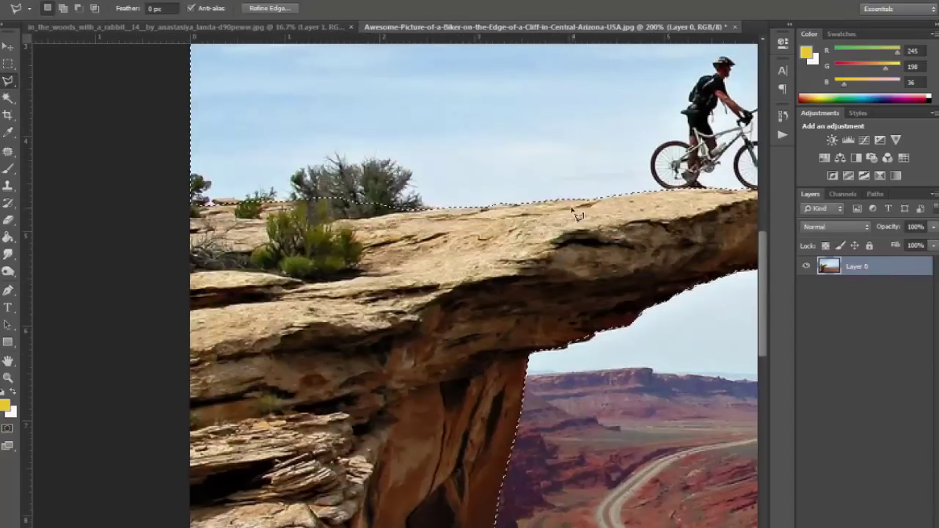
{"action": "key", "text": "ctrl+shift+i"}
{"action": "key", "text": "Delete"}
{"action": "key", "text": "ctrl+d"}
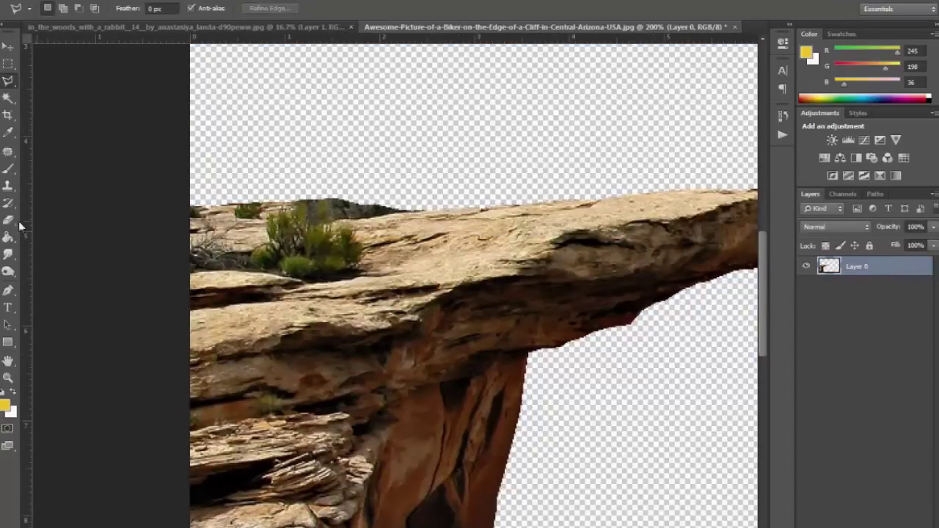
Clone-stamp rock texture over the small bush on the cliff top.
{"action": "left_click", "coordinate": [8, 186]}
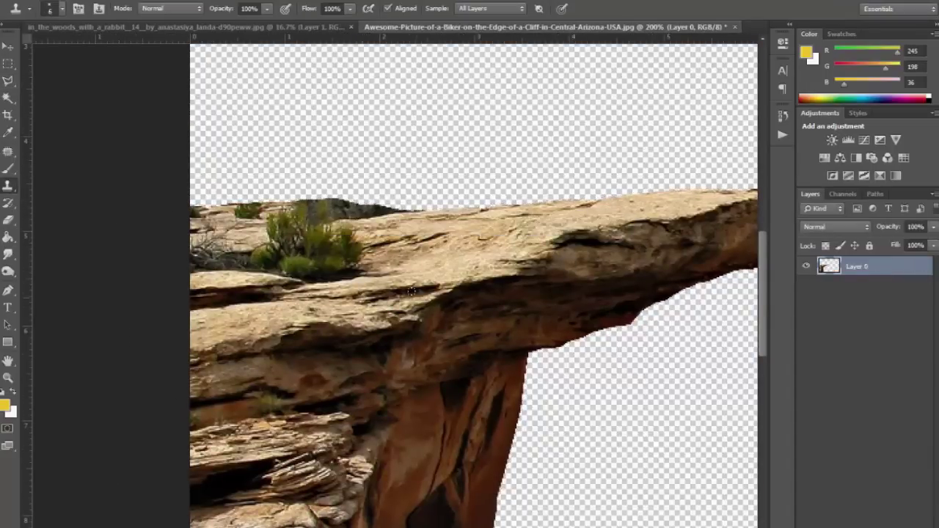
{"action": "left_click", "coordinate": [402, 261], "text": "alt"}
{"action": "mouse_move", "coordinate": [363, 263]}
{"action": "left_mouse_down"}
{"action": "mouse_move", "coordinate": [312, 236]}
{"action": "mouse_move", "coordinate": [253, 245]}
{"action": "mouse_move", "coordinate": [370, 255]}
{"action": "left_mouse_up"}
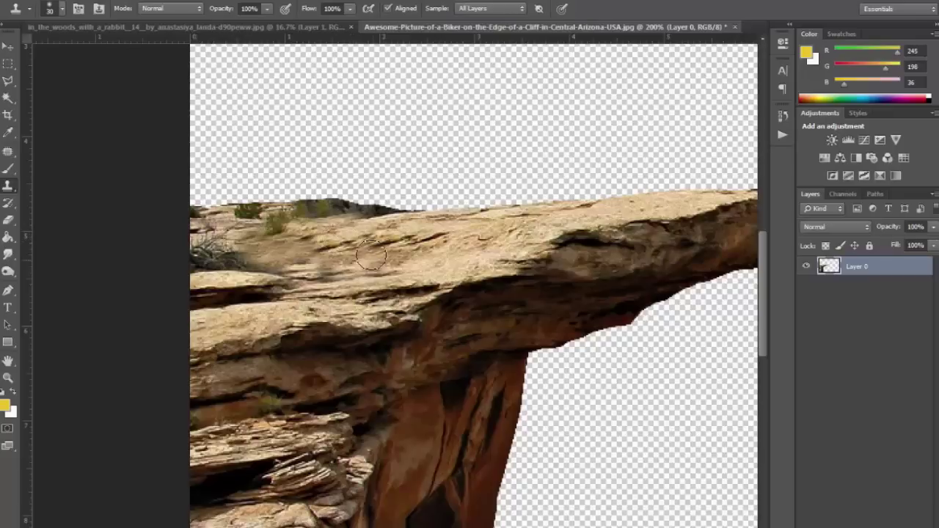
{"action": "key", "text": "ctrl+z"}
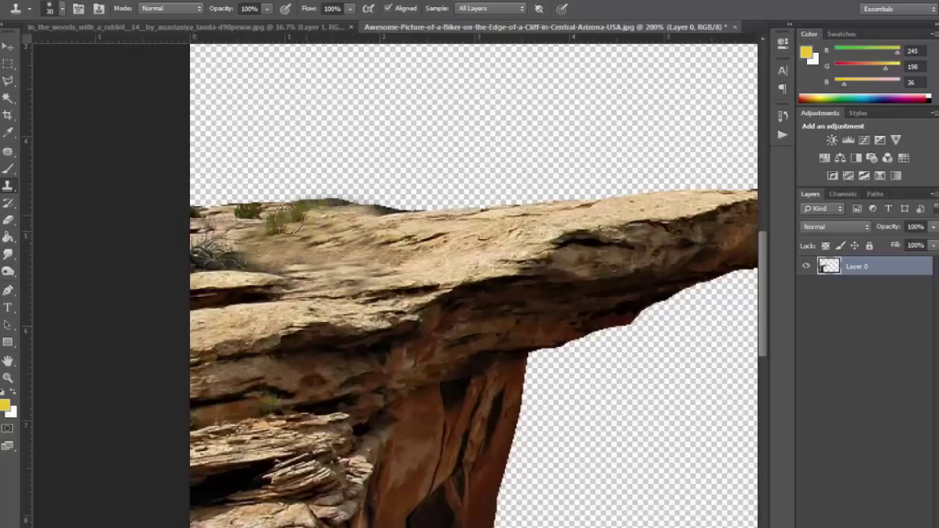
{"action": "left_click_drag", "start_coordinate": [288, 220], "coordinate": [273, 229]}
Polygon-select the remaining bush, Content-Aware Fill it with rock, then switch to the foggy forest photo.
{"action": "key", "text": "l"}
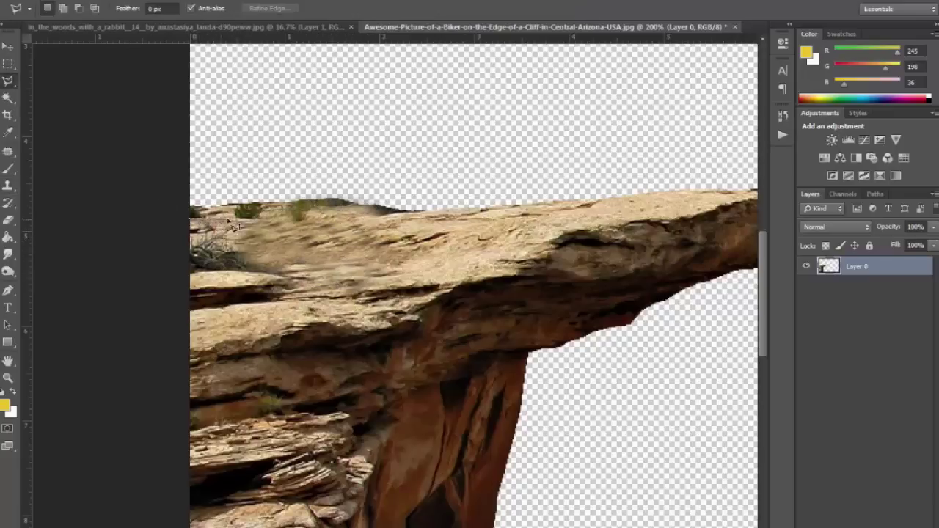
{"action": "left_click", "coordinate": [449, 200]}
{"action": "left_click", "coordinate": [328, 91]}
{"action": "double_click", "coordinate": [70, 141]}
{"action": "right_click", "coordinate": [370, 183]}
{"action": "left_click", "coordinate": [558, 181]}
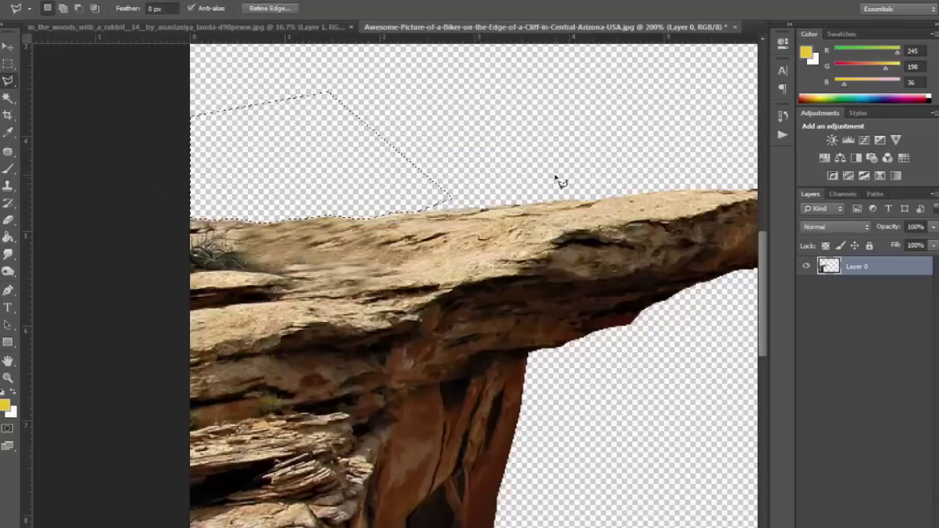
{"action": "key", "text": "ctrl+d"}
{"action": "key", "text": "ctrl+minus"}
{"action": "key", "text": "ctrl+minus"}
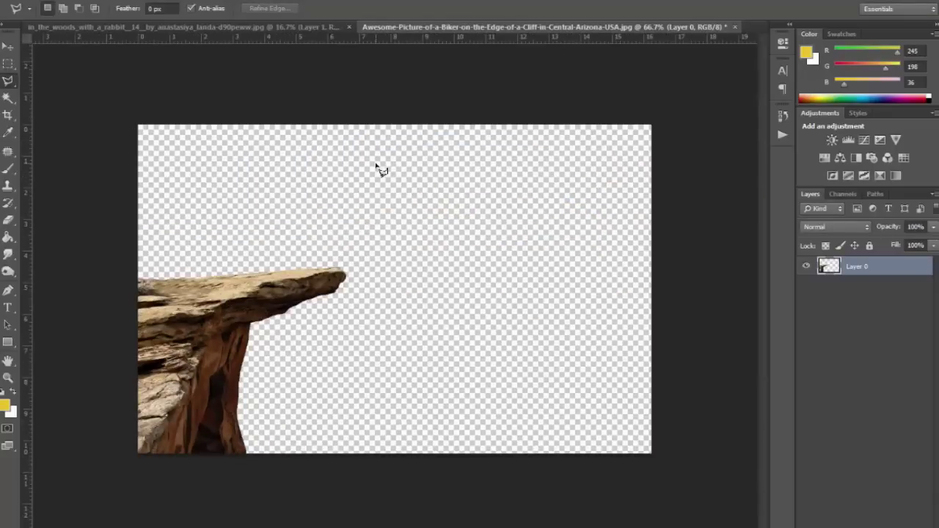
{"action": "key", "text": "ctrl+Tab"}
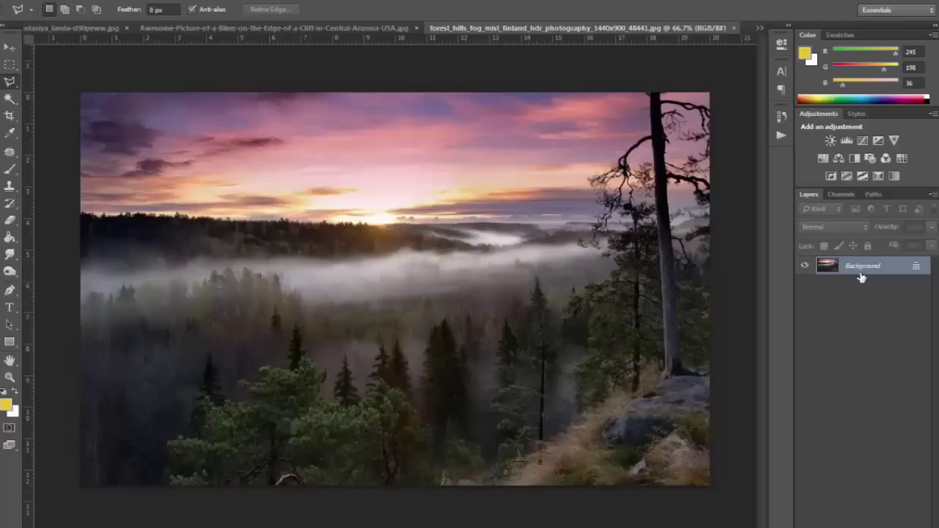
Unlock the forest background as Layer 0 and enlarge it to about 133%, shifting it down-right.
{"action": "double_click", "coordinate": [861, 272]}
{"action": "left_click", "coordinate": [594, 161]}
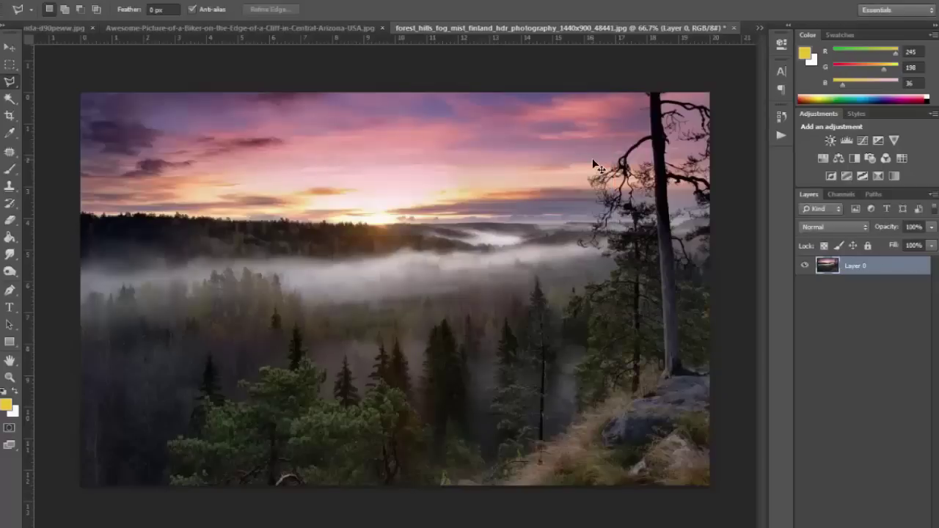
{"action": "key", "text": "ctrl+t"}
{"action": "left_click_drag", "start_coordinate": [708, 485], "coordinate": [843, 524]}
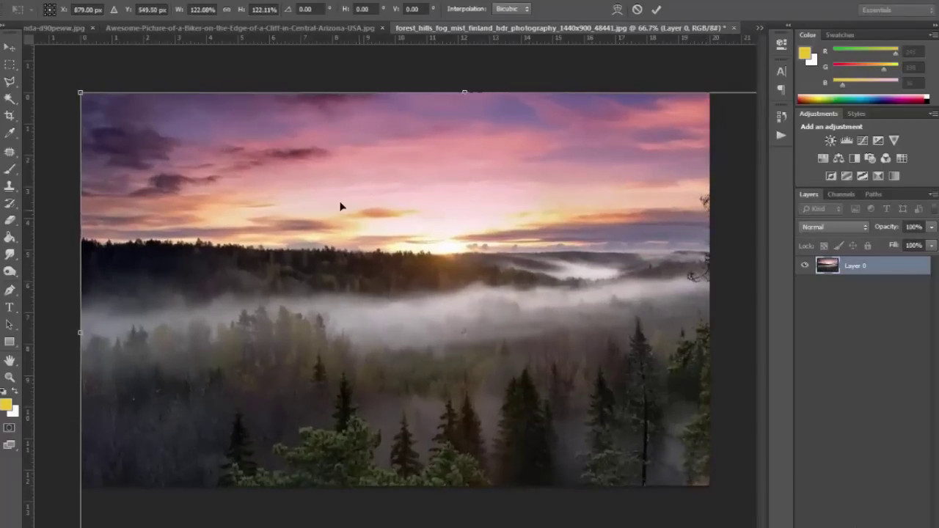
{"action": "left_click_drag", "start_coordinate": [82, 95], "coordinate": [6, 46]}
{"action": "mouse_move", "coordinate": [430, 255]}
{"action": "left_mouse_down"}
{"action": "mouse_move", "coordinate": [478, 293]}
{"action": "mouse_move", "coordinate": [464, 289]}
{"action": "left_mouse_up"}
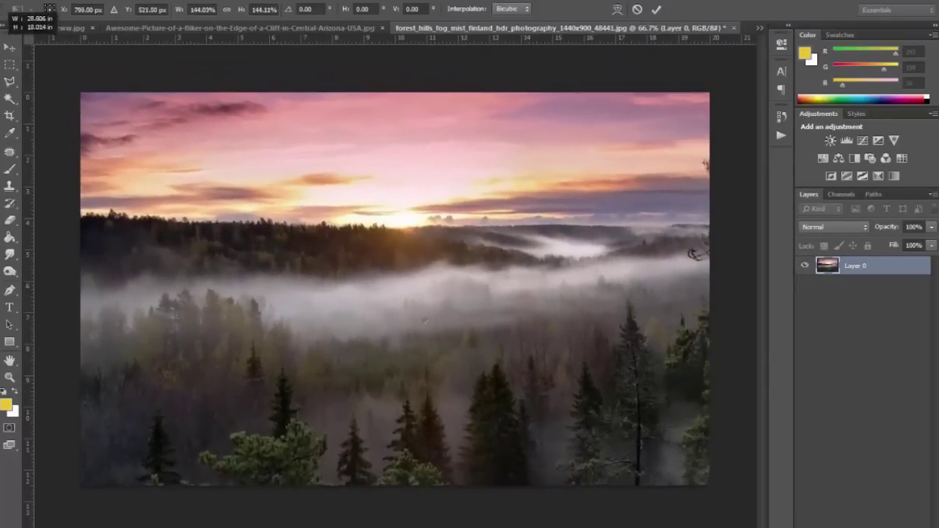
Enlarge the forest further to about 151%, move it down, and apply the transform.
{"action": "mouse_move", "coordinate": [328, 197]}
{"action": "left_mouse_down"}
{"action": "mouse_move", "coordinate": [438, 218]}
{"action": "mouse_move", "coordinate": [418, 218]}
{"action": "left_mouse_up"}
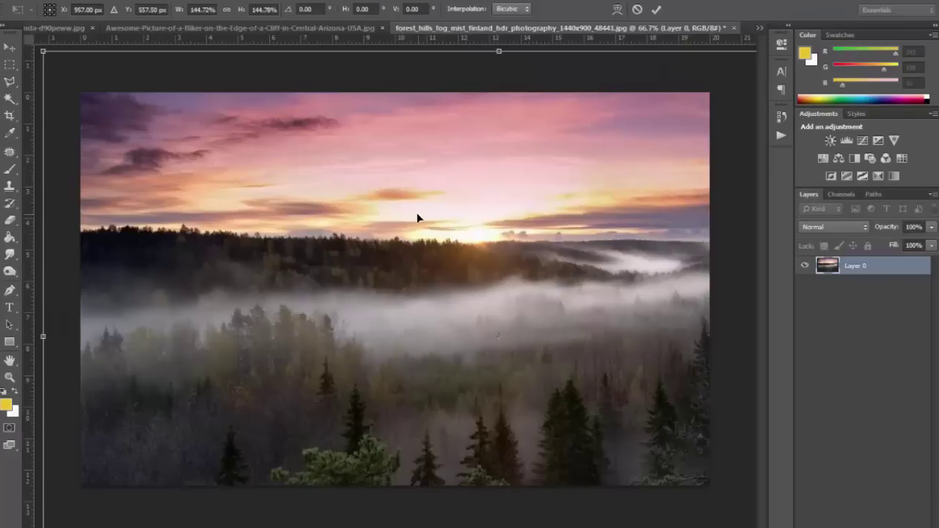
{"action": "left_click_drag", "start_coordinate": [461, 209], "coordinate": [465, 223]}
{"action": "mouse_move", "coordinate": [52, 66]}
{"action": "left_mouse_down"}
{"action": "mouse_move", "coordinate": [209, 149]}
{"action": "mouse_move", "coordinate": [429, 225]}
{"action": "mouse_move", "coordinate": [430, 252]}
{"action": "left_mouse_up"}
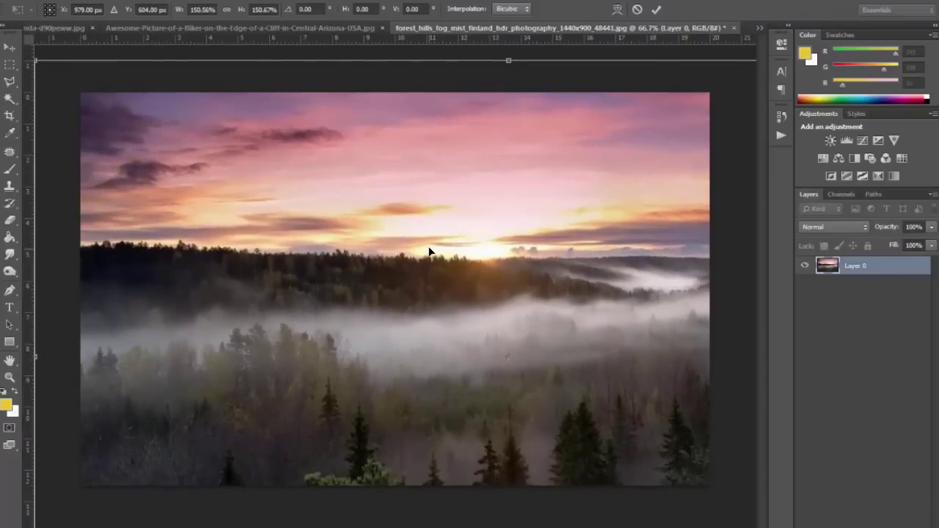
{"action": "left_click_drag", "start_coordinate": [436, 218], "coordinate": [442, 269]}
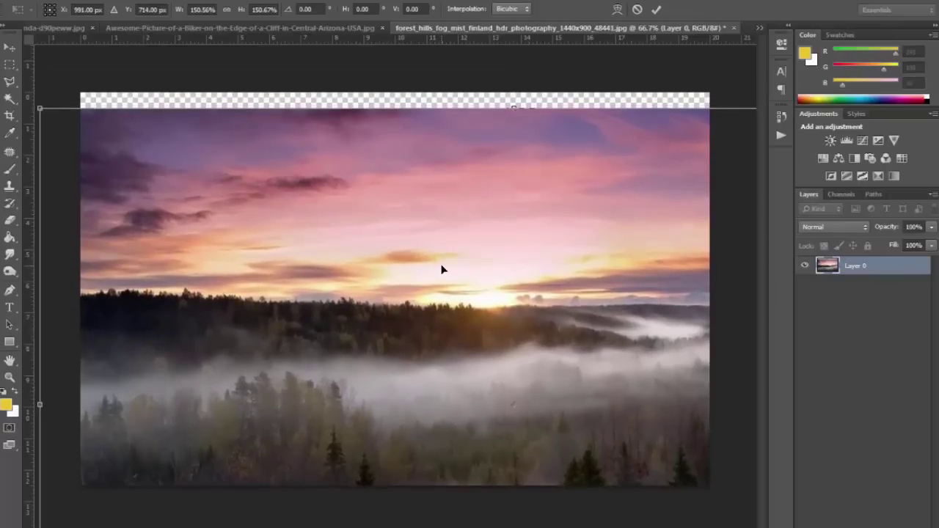
{"action": "key", "text": "Return"}
{"action": "key", "text": "l"}
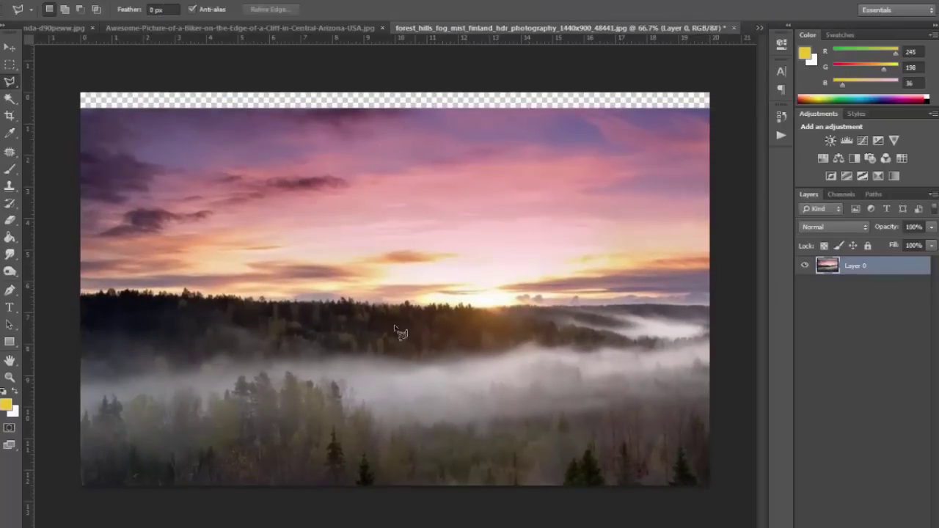
From the new stock folder, open dark_cloud_stock_01 as its own Photoshop document.
{"action": "scroll", "coordinate": [469, 293], "scroll_direction": "up", "scroll_amount": 10}
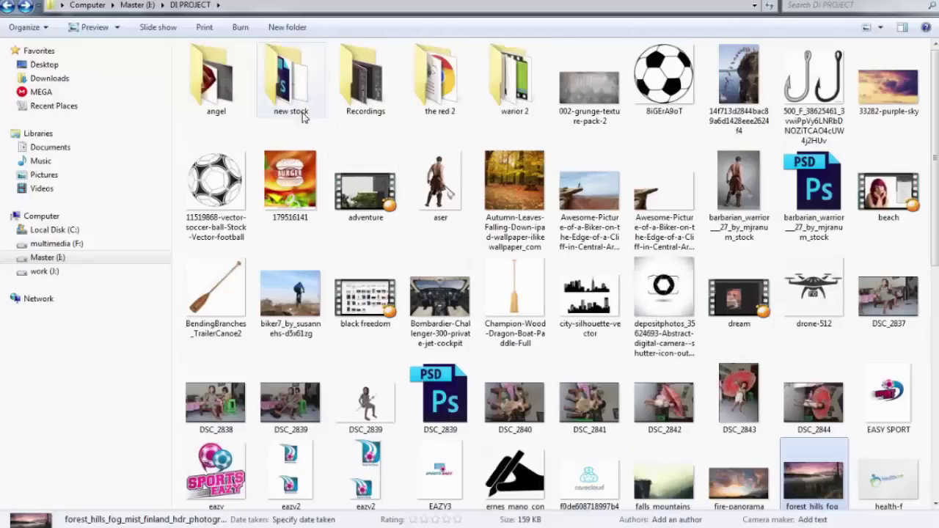
{"action": "double_click", "coordinate": [300, 115]}
{"action": "scroll", "coordinate": [745, 212], "scroll_direction": "down", "scroll_amount": 5}
{"action": "scroll", "coordinate": [746, 212], "scroll_direction": "down", "scroll_amount": 5}
{"action": "mouse_move", "coordinate": [844, 91]}
{"action": "left_mouse_down"}
{"action": "mouse_move", "coordinate": [299, 517]}
{"action": "mouse_move", "coordinate": [744, 30]}
{"action": "left_mouse_up"}
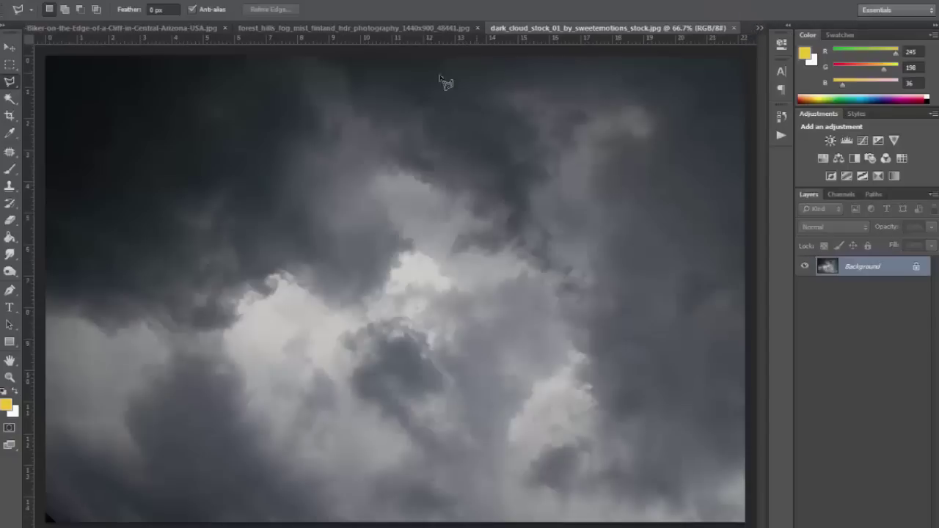
{"action": "left_click", "coordinate": [405, 25]}
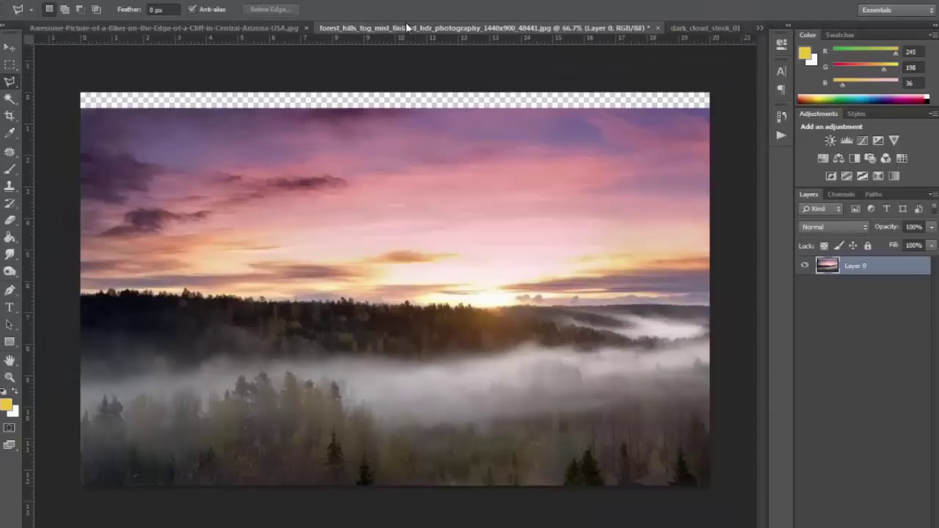
{"action": "left_click", "coordinate": [693, 27]}
Drag the cloud photo into the forest document beneath the forest layer, and add a mask to the forest layer.
{"action": "key", "text": "v"}
{"action": "left_click_drag", "start_coordinate": [350, 51], "coordinate": [358, 139]}
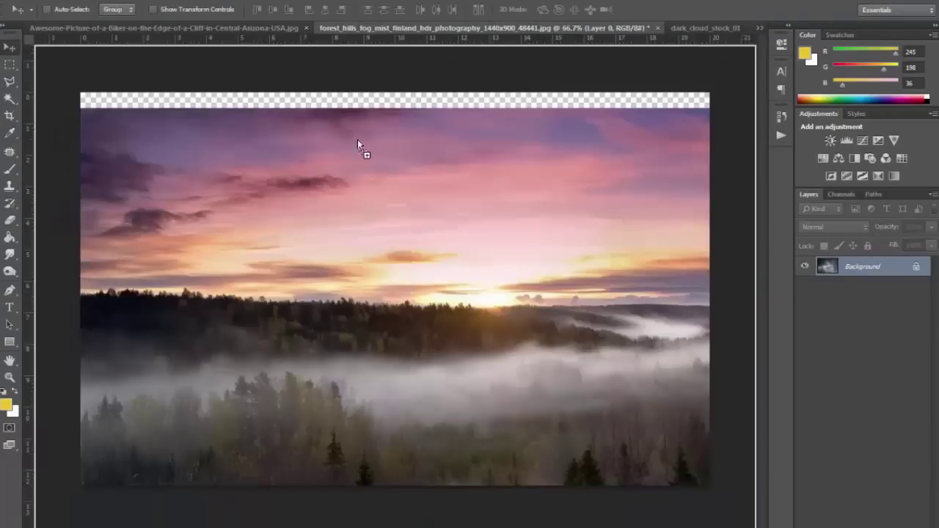
{"action": "left_click_drag", "start_coordinate": [854, 265], "coordinate": [854, 291]}
{"action": "left_click_drag", "start_coordinate": [528, 109], "coordinate": [655, 96]}
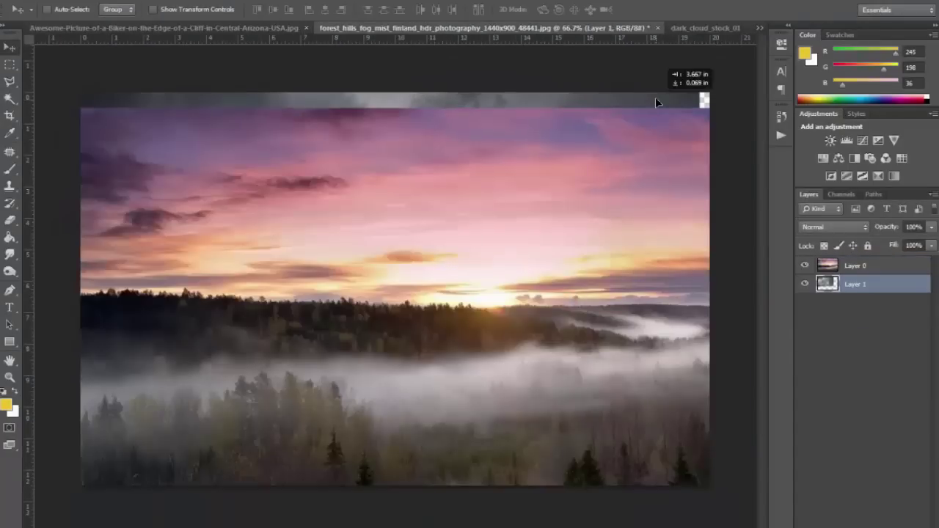
{"action": "left_click", "coordinate": [804, 284]}
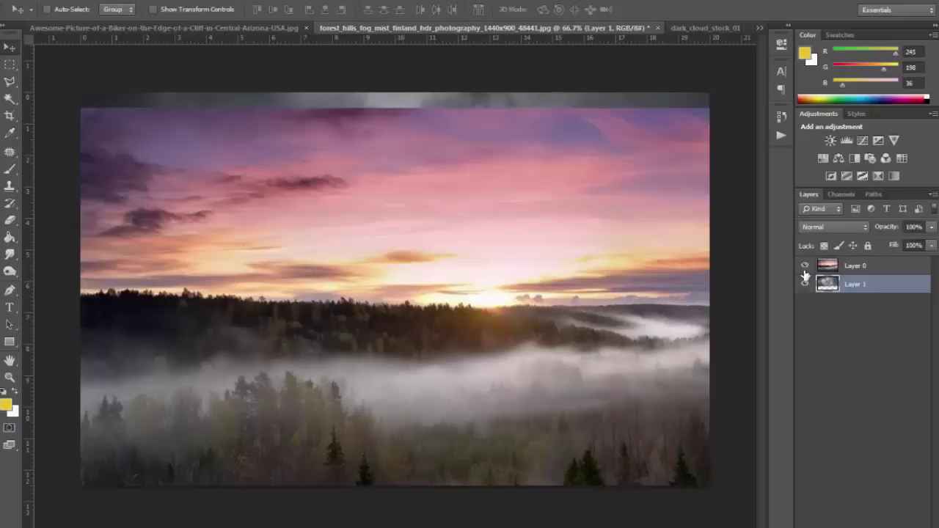
{"action": "left_click", "coordinate": [884, 270]}
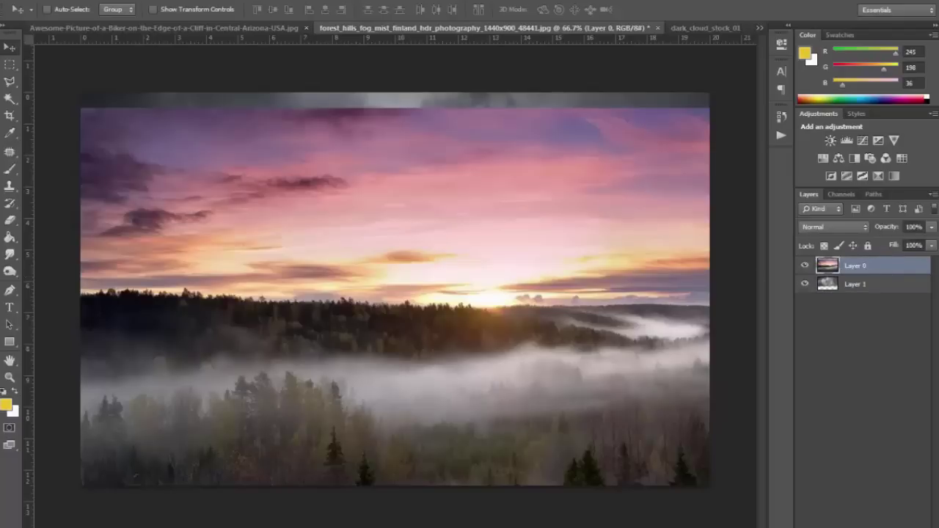
{"action": "left_click", "coordinate": [834, 520]}
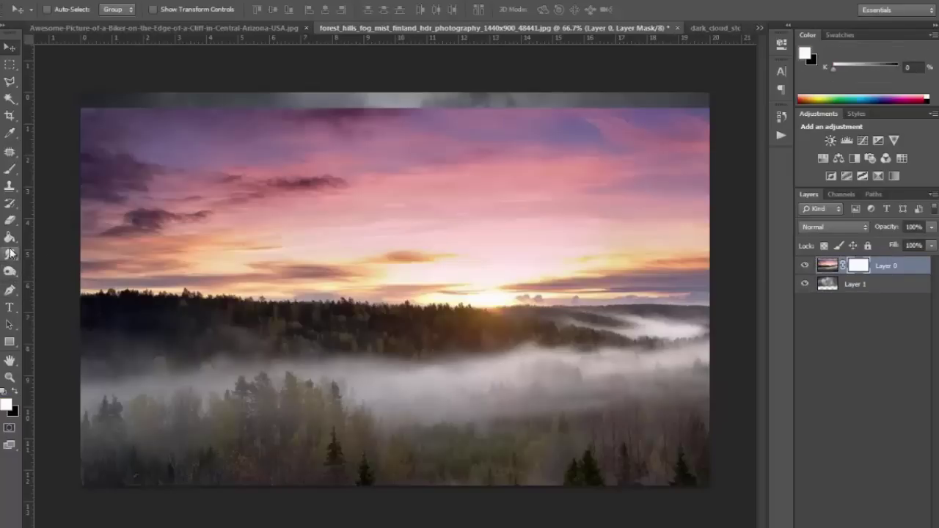
Draw vertical gradients on the mask from the horizon upward to blend in the storm clouds.
{"action": "left_click_drag", "start_coordinate": [9, 237], "coordinate": [70, 239]}
{"action": "left_click", "coordinate": [71, 236]}
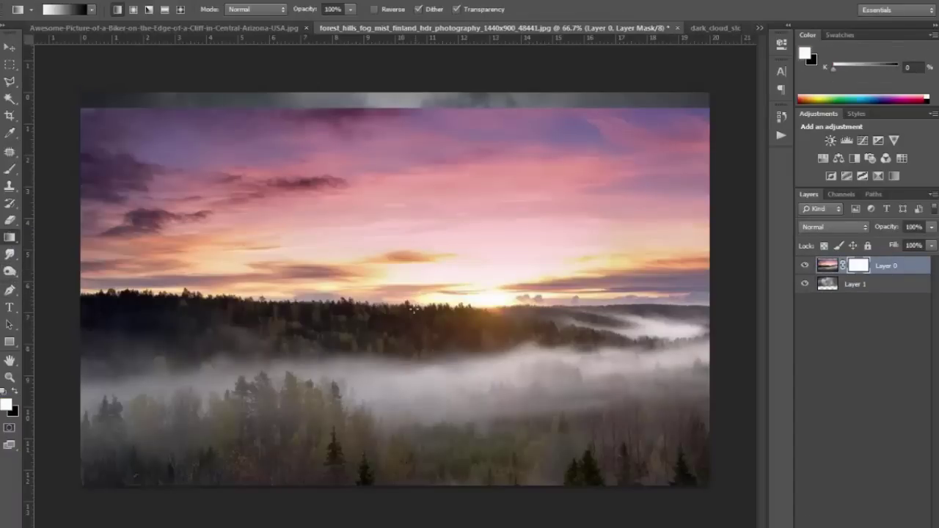
{"action": "left_click_drag", "start_coordinate": [413, 274], "coordinate": [413, 199]}
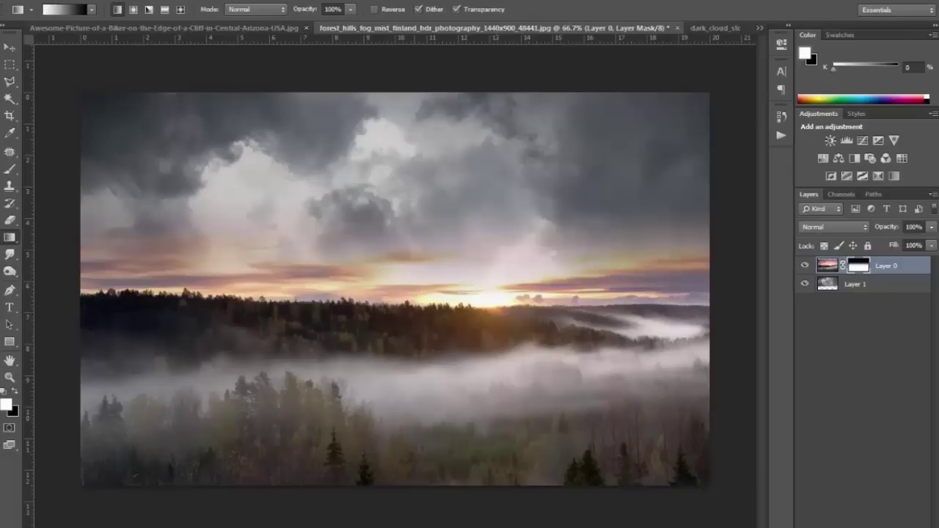
{"action": "left_click_drag", "start_coordinate": [412, 286], "coordinate": [413, 203]}
{"action": "left_click_drag", "start_coordinate": [406, 329], "coordinate": [406, 228]}
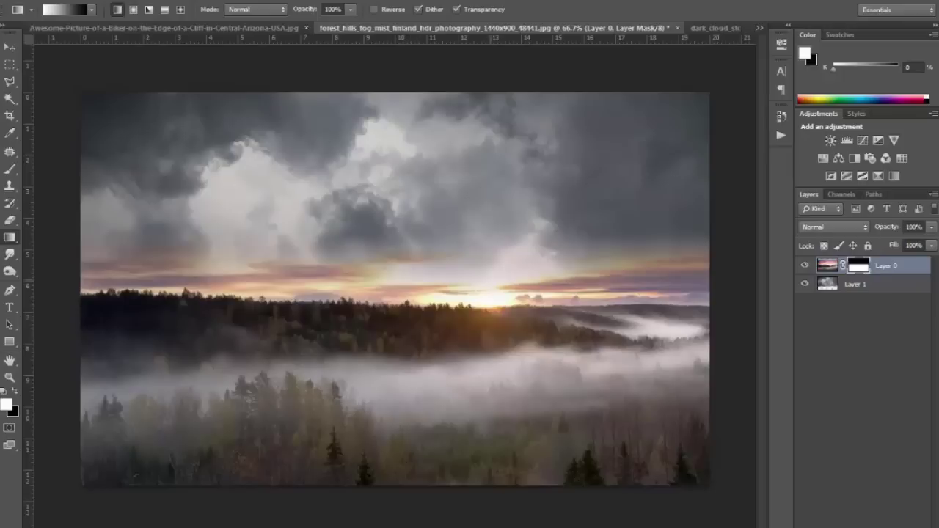
{"action": "key", "text": "v"}
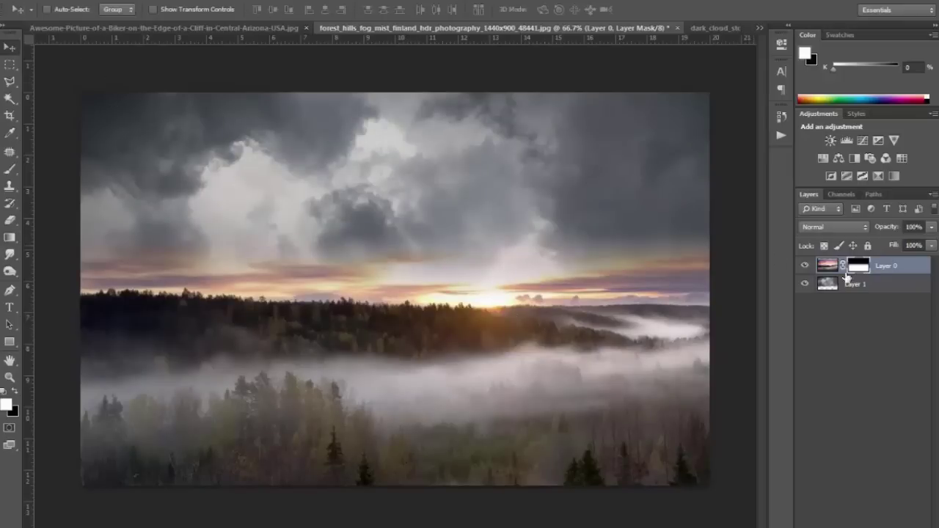
{"action": "left_click", "coordinate": [827, 266]}
Shift the cloud layer up-left and add a Photo Filter above Layer 1 at 33% density.
{"action": "left_click_drag", "start_coordinate": [655, 352], "coordinate": [539, 338]}
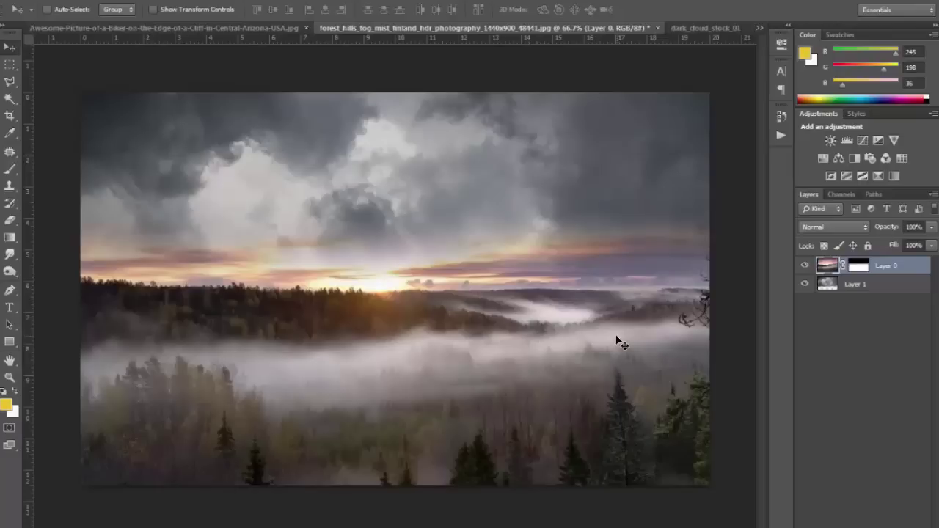
{"action": "left_click", "coordinate": [860, 288]}
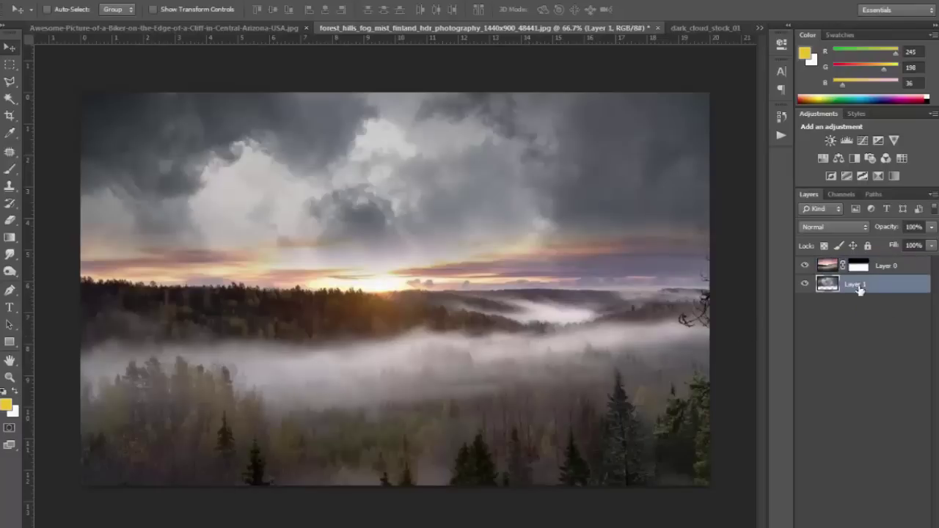
{"action": "left_click", "coordinate": [847, 518]}
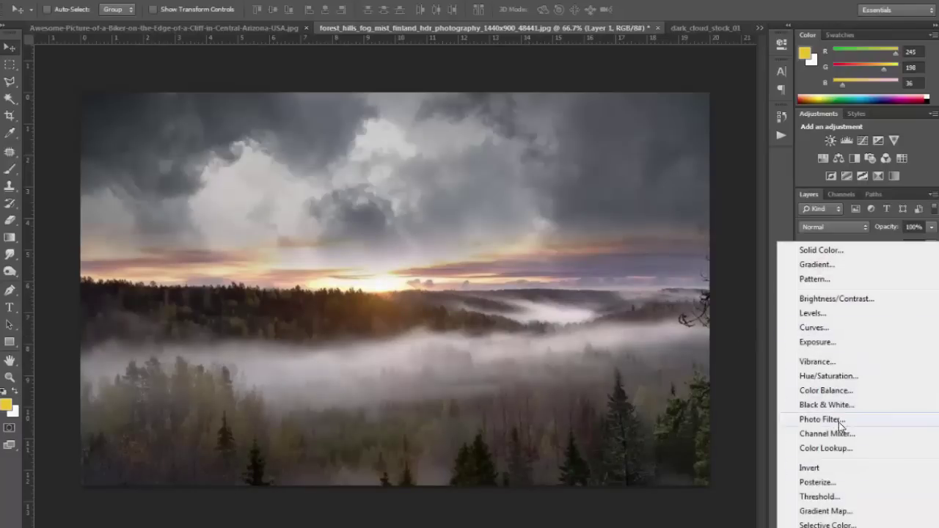
{"action": "left_click", "coordinate": [814, 418]}
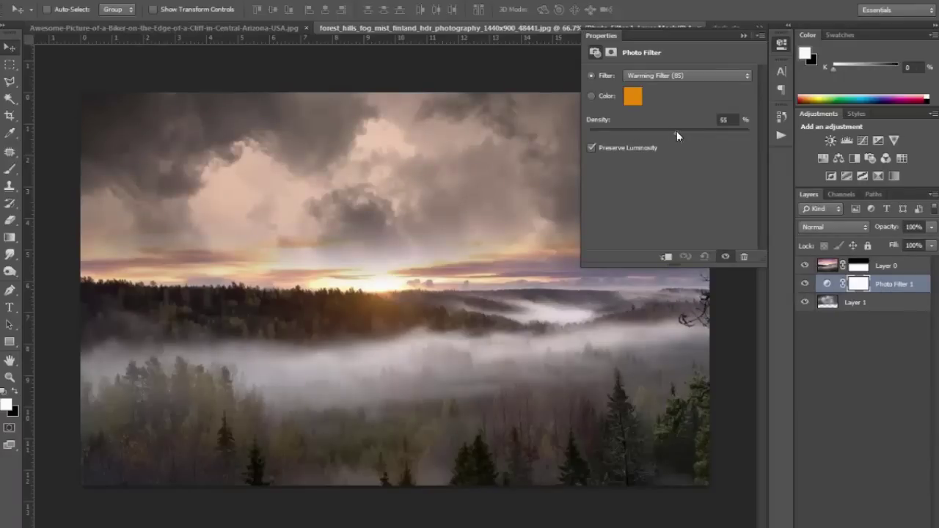
{"action": "left_click_drag", "start_coordinate": [677, 131], "coordinate": [663, 134]}
{"action": "left_click", "coordinate": [643, 133]}
{"action": "left_click", "coordinate": [743, 35]}
{"action": "key", "text": "alt+bracketright"}
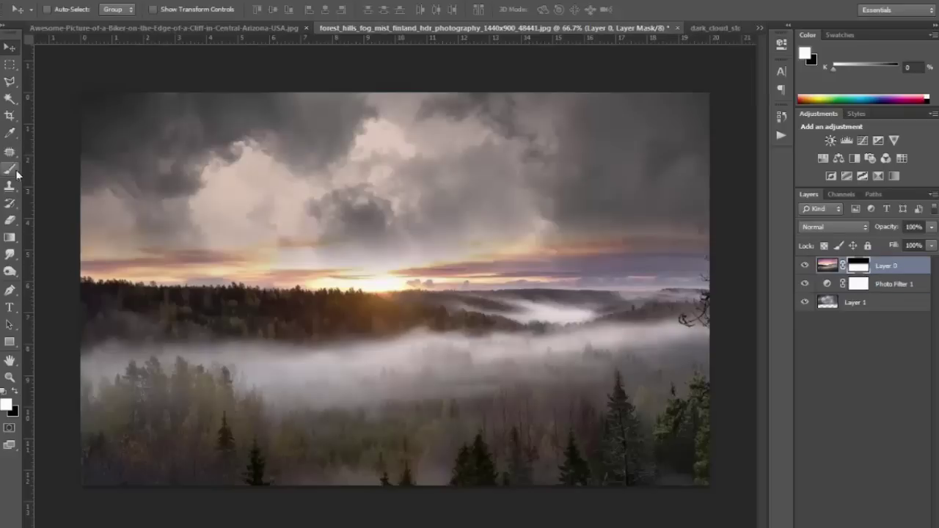
Set a 37%-opacity, size-300 eraser, test and undo a horizon stroke on the cloud mask, then return to the cliff document.
{"action": "left_click", "coordinate": [9, 219]}
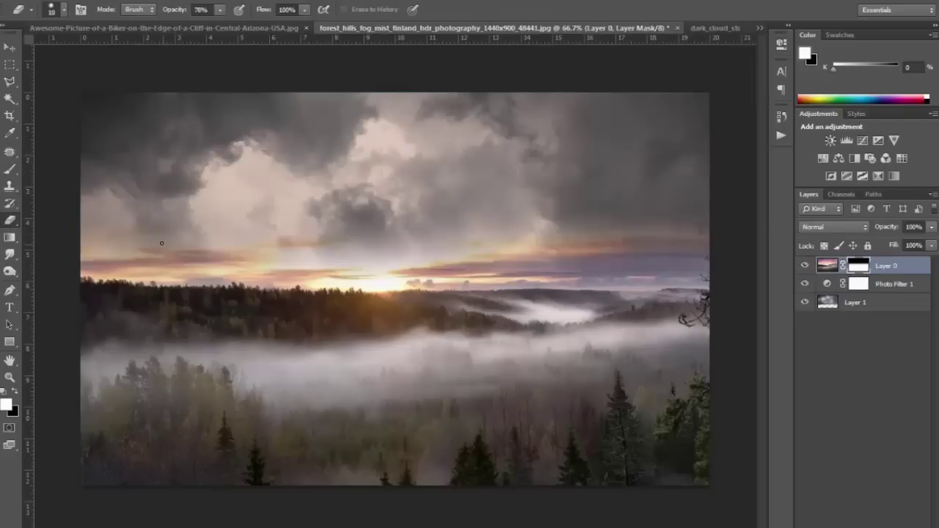
{"action": "left_click_drag", "start_coordinate": [225, 10], "coordinate": [192, 25]}
{"action": "left_click", "coordinate": [63, 10]}
{"action": "key", "text": "Return"}
{"action": "key", "text": "bracketright"}
{"action": "key", "text": "bracketright"}
{"action": "key", "text": "bracketright"}
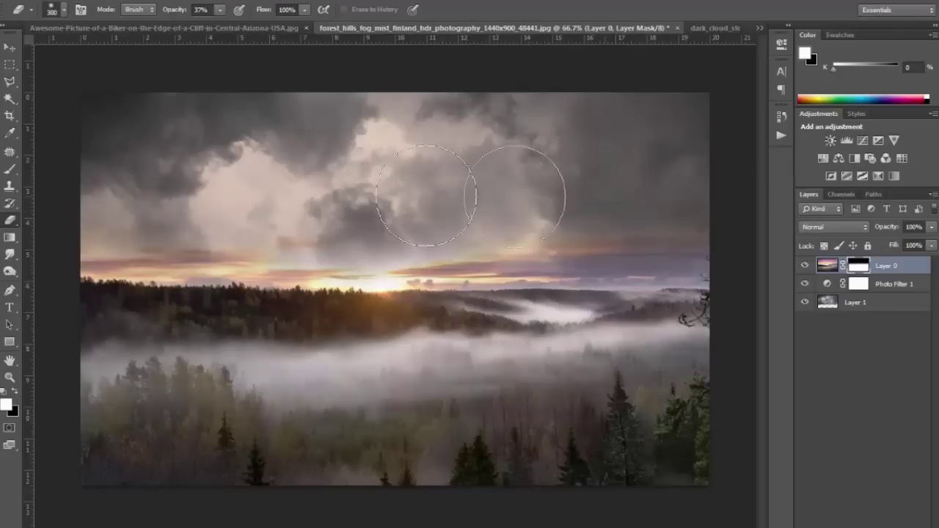
{"action": "left_click_drag", "start_coordinate": [99, 230], "coordinate": [715, 233]}
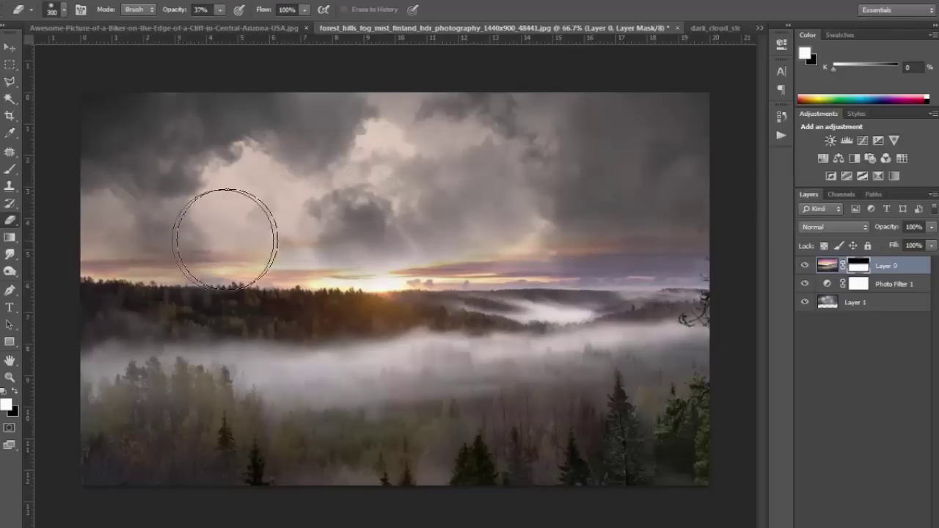
{"action": "key", "text": "ctrl+z"}
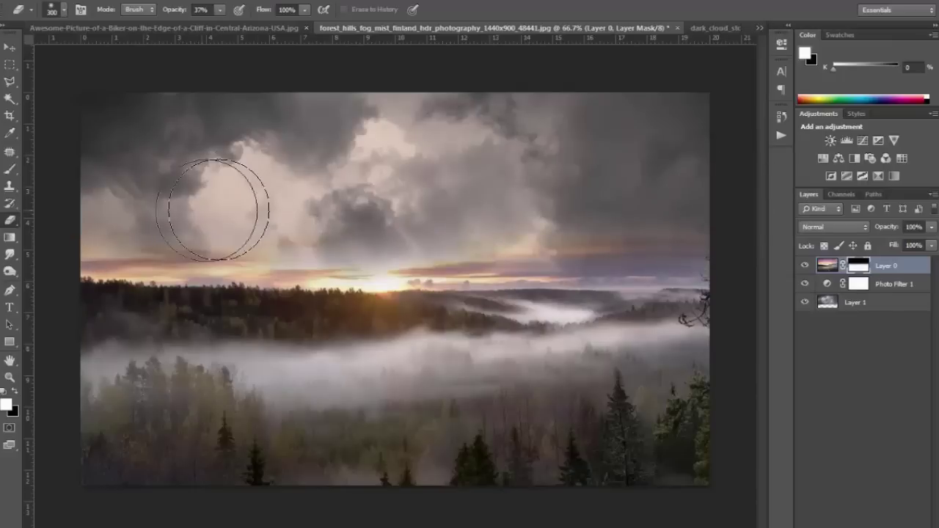
{"action": "left_click", "coordinate": [169, 29]}
{"action": "left_click", "coordinate": [12, 47]}
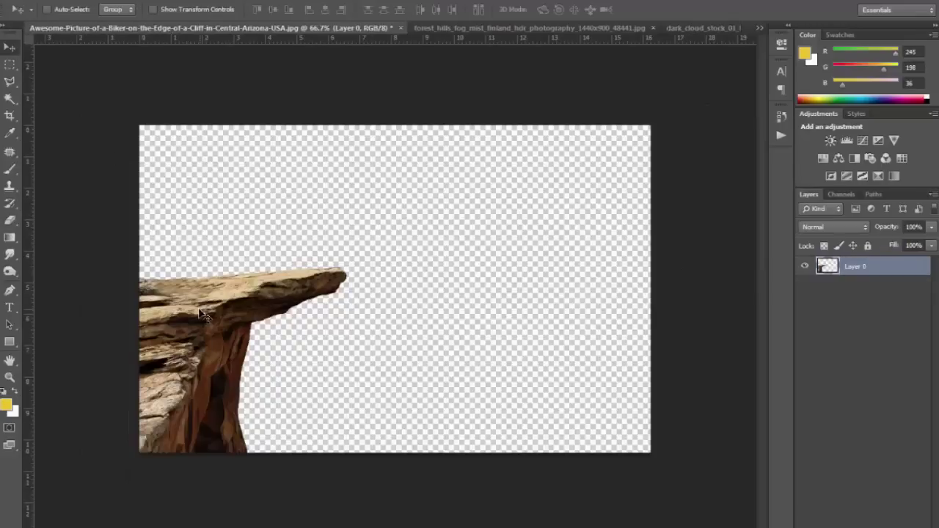
Drag the cliff into the forest document, flip it horizontally, and place it lower right.
{"action": "left_click_drag", "start_coordinate": [204, 314], "coordinate": [483, 216]}
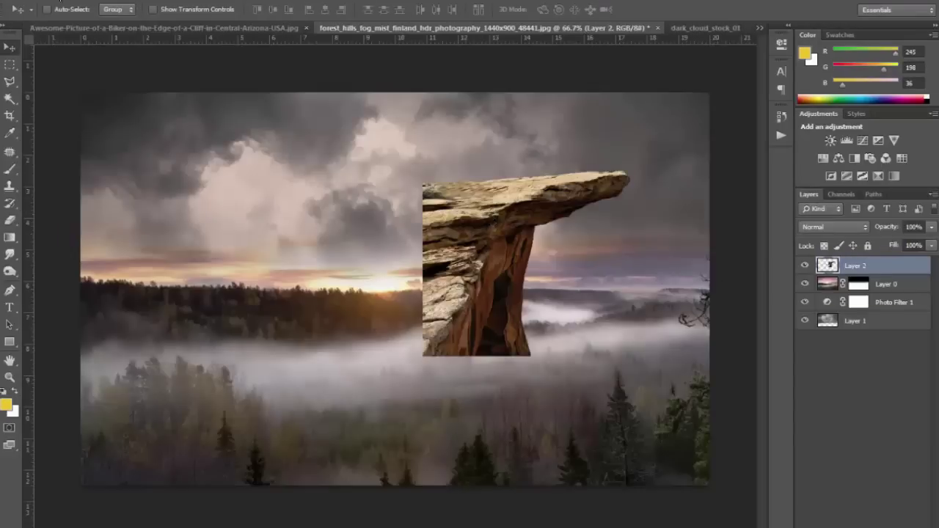
{"action": "left_click", "coordinate": [57, 2]}
{"action": "left_click", "coordinate": [283, 394]}
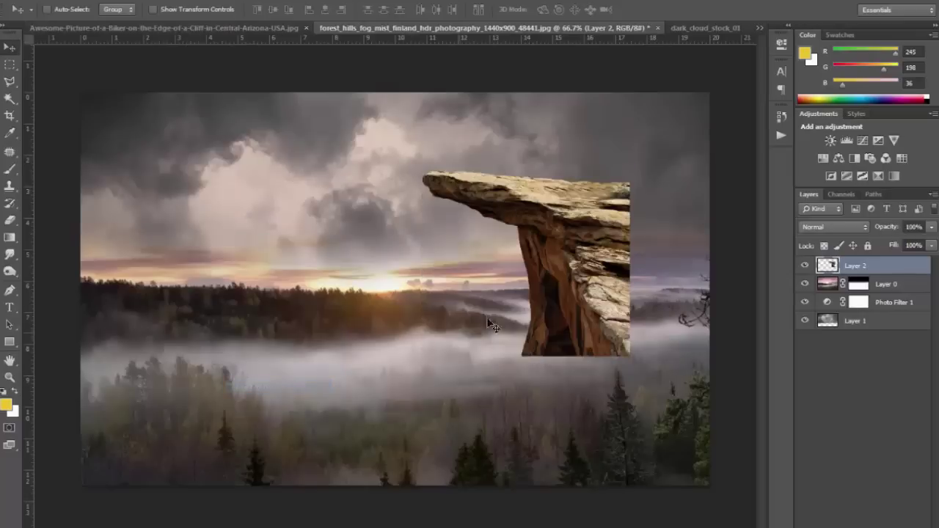
{"action": "left_click_drag", "start_coordinate": [586, 267], "coordinate": [666, 396]}
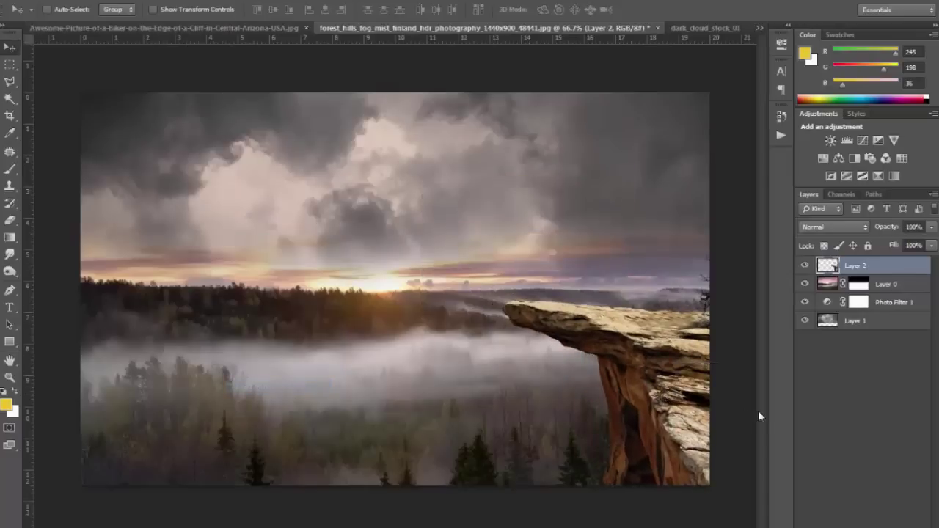
Scale the cliff to about 173% and rotate it about 8.6° counter-clockwise over the valley.
{"action": "key", "text": "ctrl+t"}
{"action": "left_click_drag", "start_coordinate": [503, 300], "coordinate": [424, 242]}
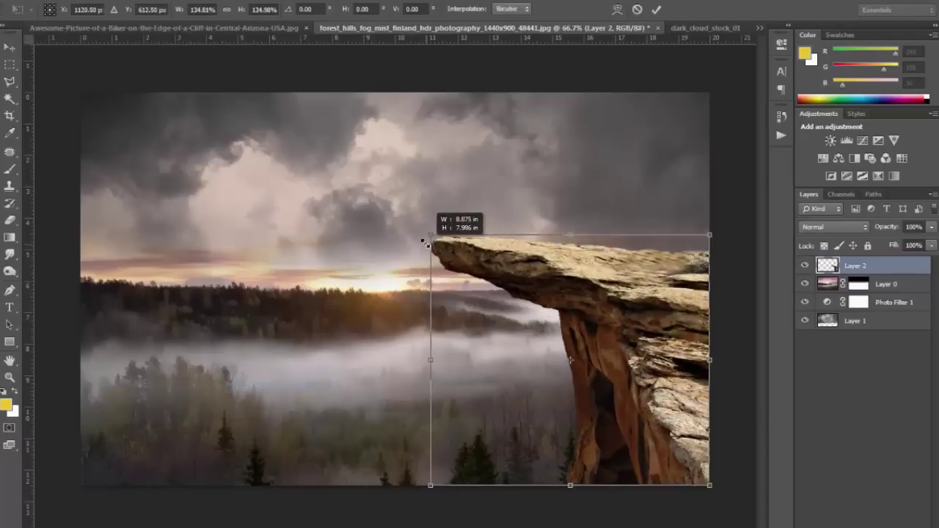
{"action": "left_click_drag", "start_coordinate": [727, 220], "coordinate": [722, 192]}
{"action": "left_click_drag", "start_coordinate": [726, 322], "coordinate": [731, 384]}
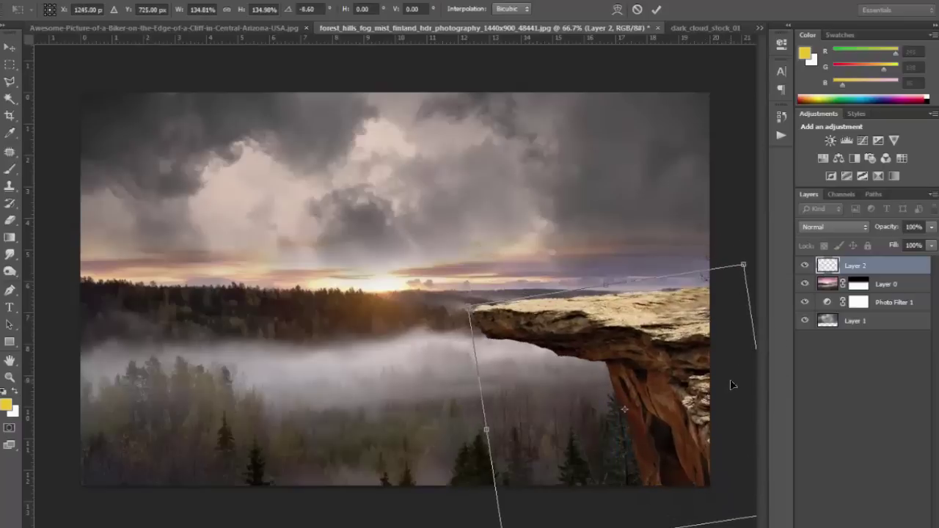
{"action": "left_click_drag", "start_coordinate": [469, 308], "coordinate": [387, 266]}
{"action": "left_click_drag", "start_coordinate": [594, 309], "coordinate": [579, 336]}
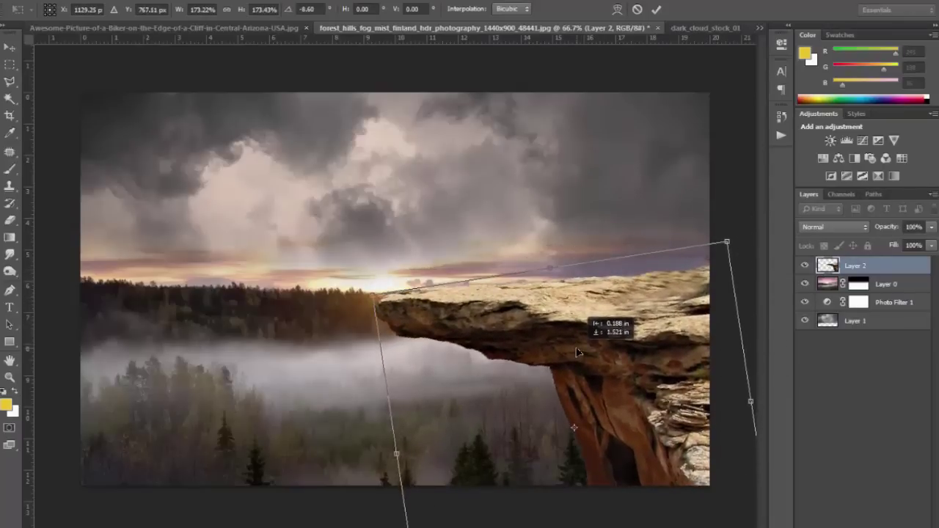
{"action": "key", "text": "Return"}
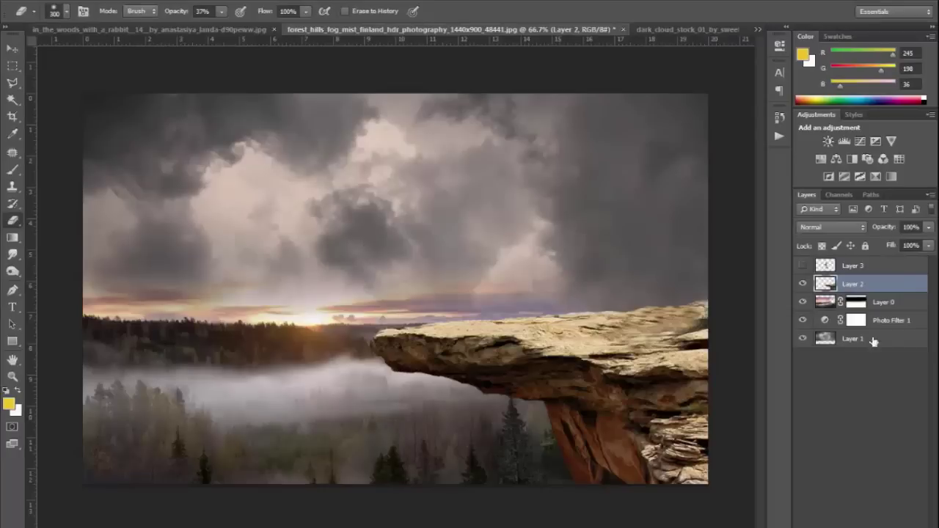
Add a Hue/Saturation layer clipped to the cliff with Saturation -69.
{"action": "left_click", "coordinate": [859, 506]}
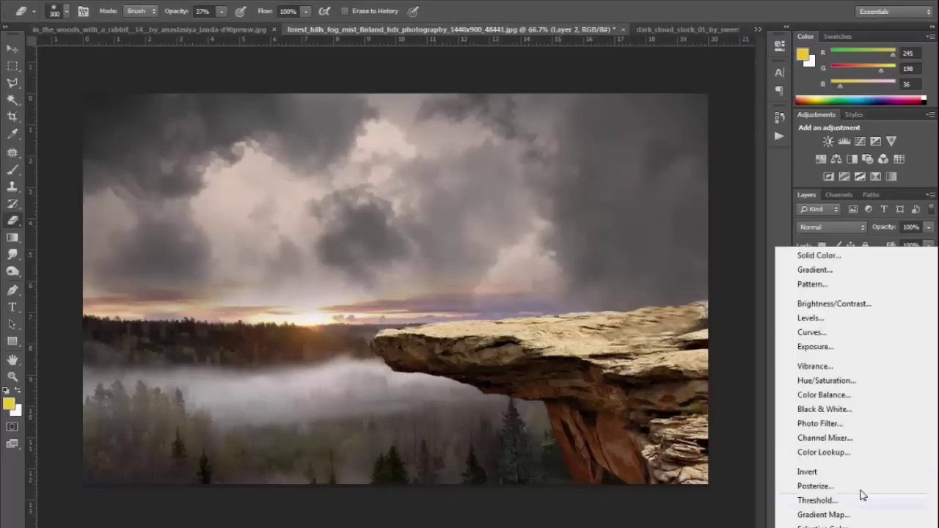
{"action": "left_click", "coordinate": [844, 378]}
{"action": "left_click", "coordinate": [885, 286], "text": "alt"}
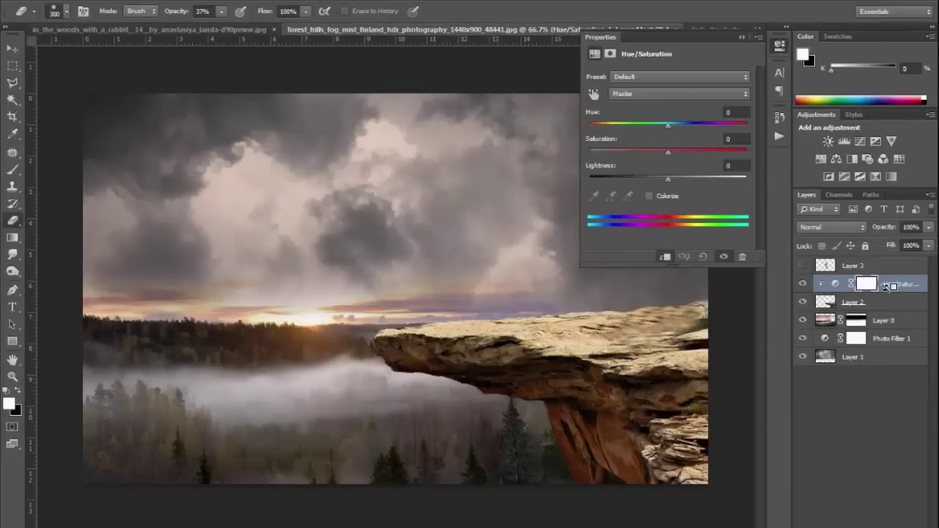
{"action": "left_click_drag", "start_coordinate": [666, 151], "coordinate": [607, 152]}
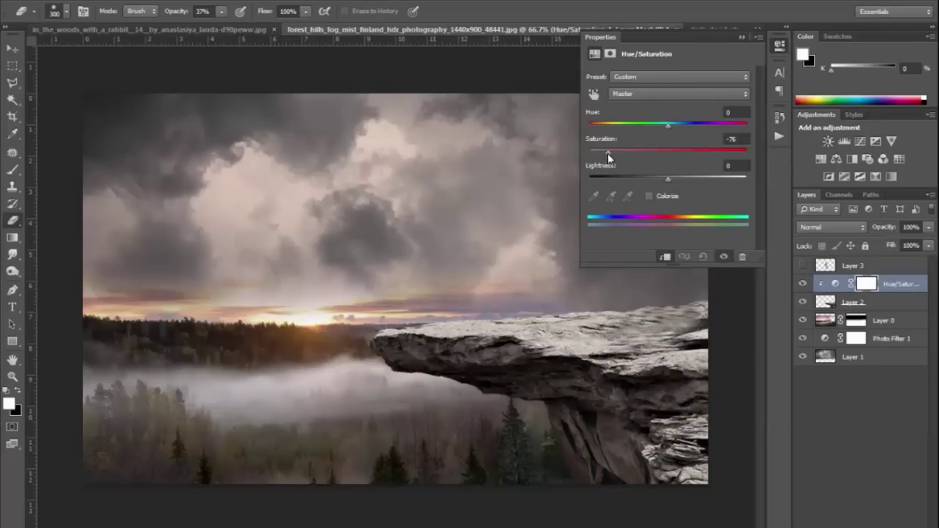
{"action": "left_click_drag", "start_coordinate": [606, 158], "coordinate": [613, 152]}
{"action": "left_click", "coordinate": [739, 36]}
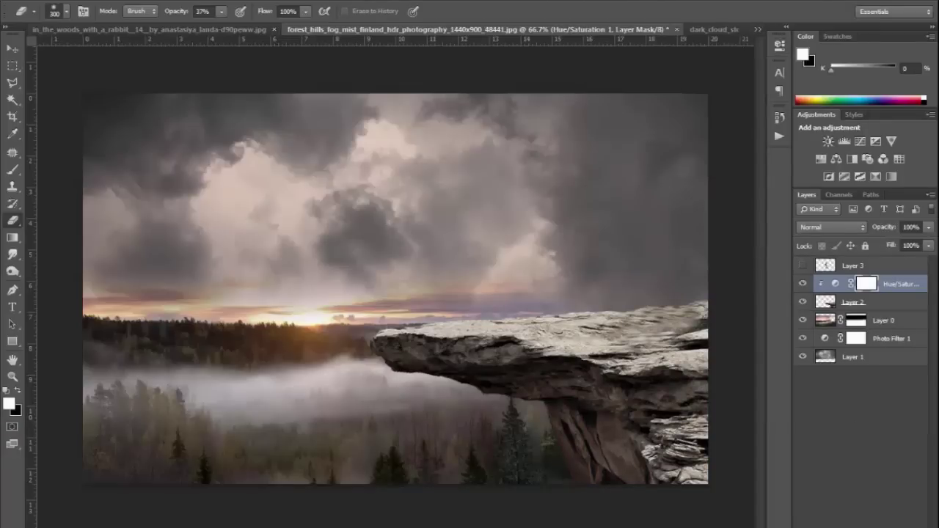
Add a clipped Lighten-mode Layer 4 and paint a yellow-green moss tint on the rock edge at 15% opacity.
{"action": "left_click", "coordinate": [851, 522]}
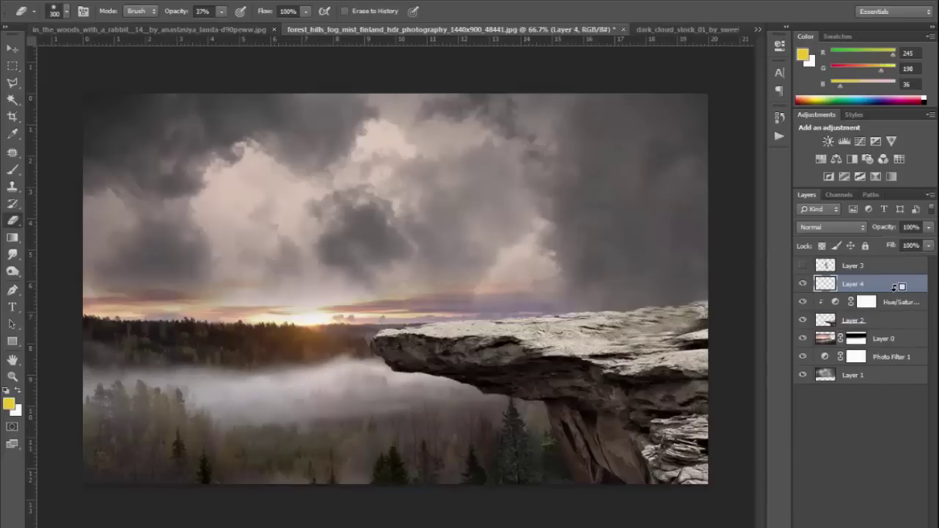
{"action": "left_click", "coordinate": [894, 286], "text": "alt"}
{"action": "left_click", "coordinate": [831, 227]}
{"action": "left_click", "coordinate": [810, 88]}
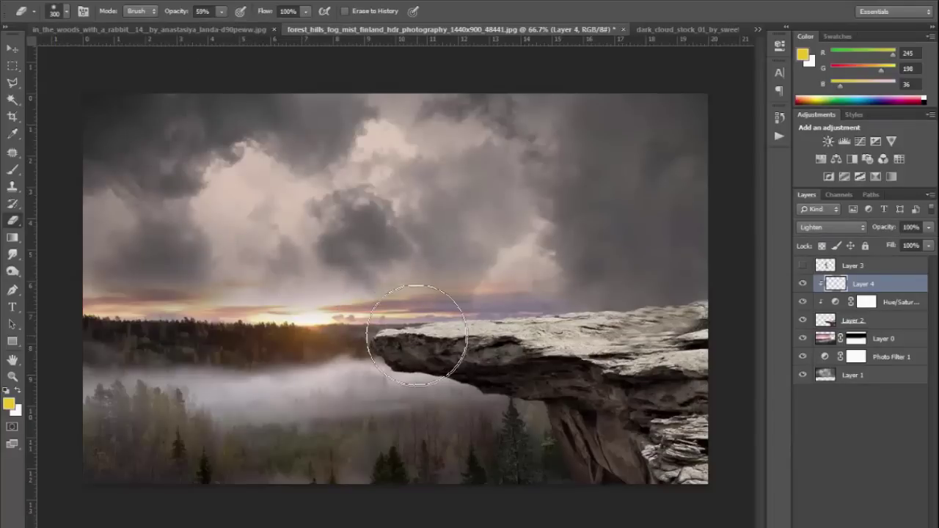
{"action": "key", "text": "b"}
{"action": "left_click", "coordinate": [274, 15]}
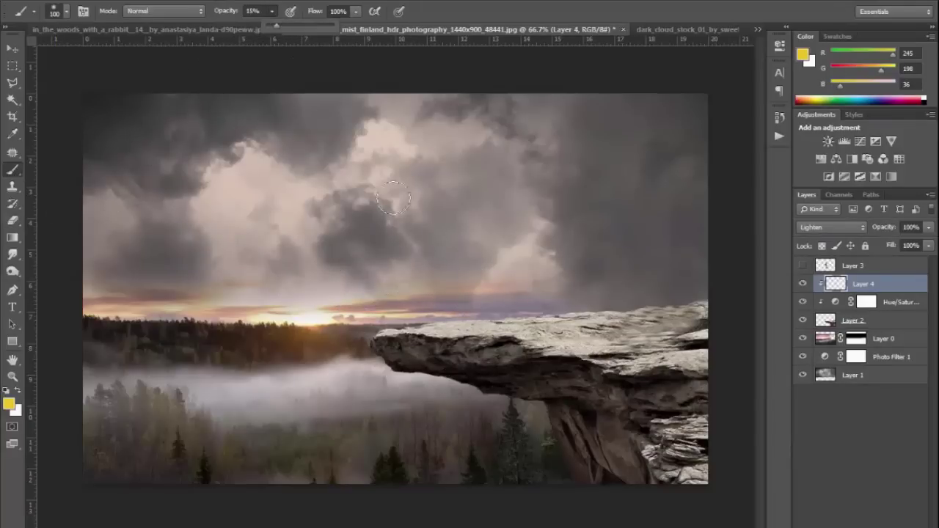
{"action": "left_click", "coordinate": [374, 333]}
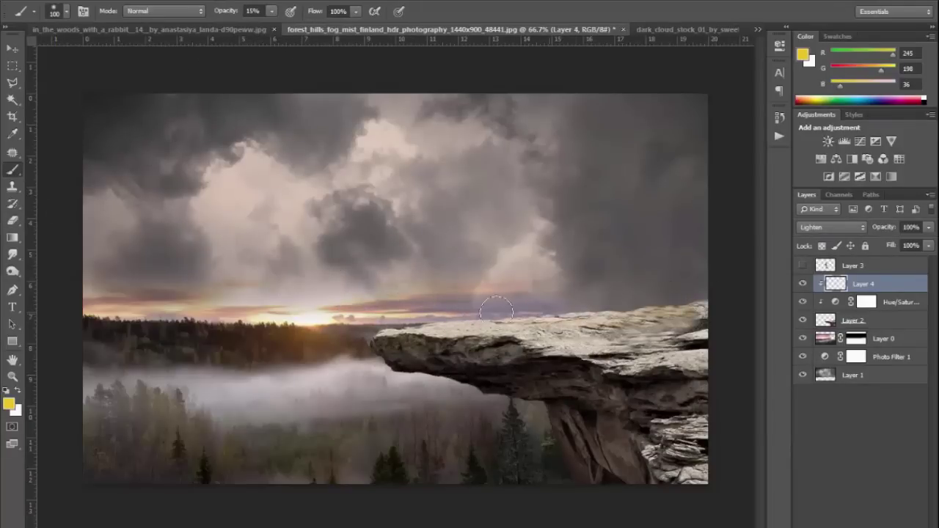
{"action": "left_click_drag", "start_coordinate": [373, 346], "coordinate": [429, 336]}
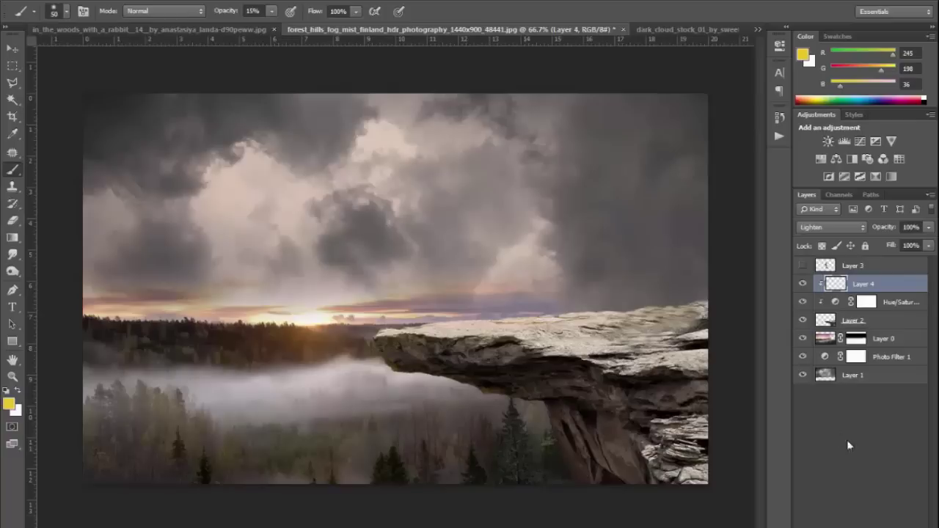
{"action": "left_click", "coordinate": [858, 524]}
Add a Curves layer darkening the rock's midtones, with its mask inverted to hide it.
{"action": "left_click", "coordinate": [836, 328]}
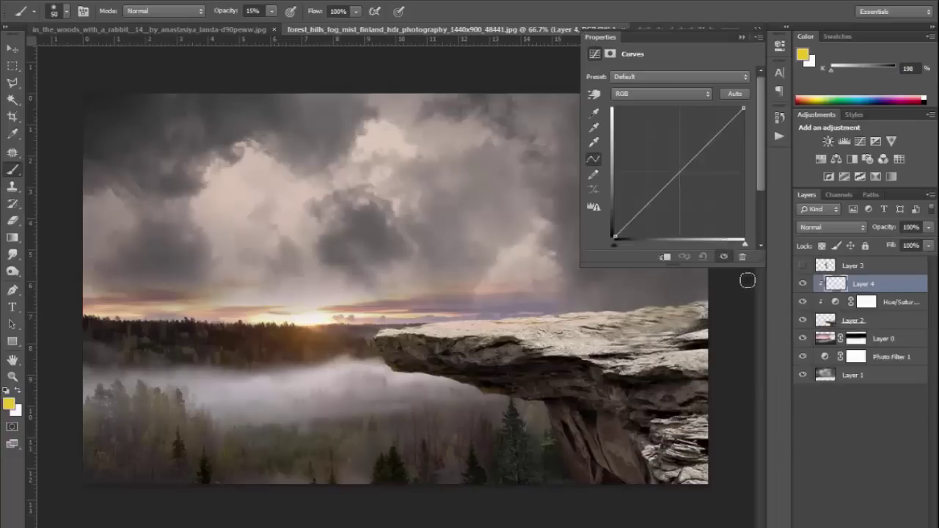
{"action": "left_click_drag", "start_coordinate": [681, 171], "coordinate": [682, 182]}
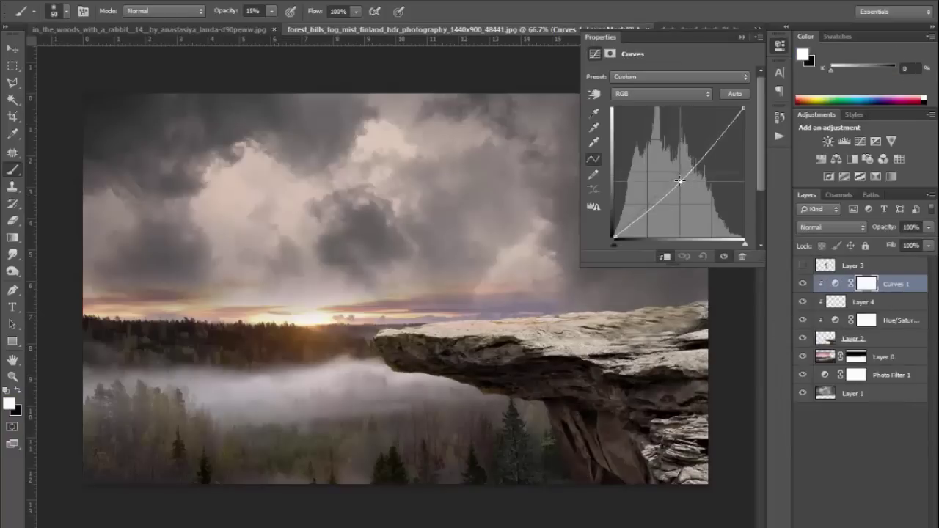
{"action": "left_click", "coordinate": [741, 38]}
{"action": "key", "text": "ctrl+i"}
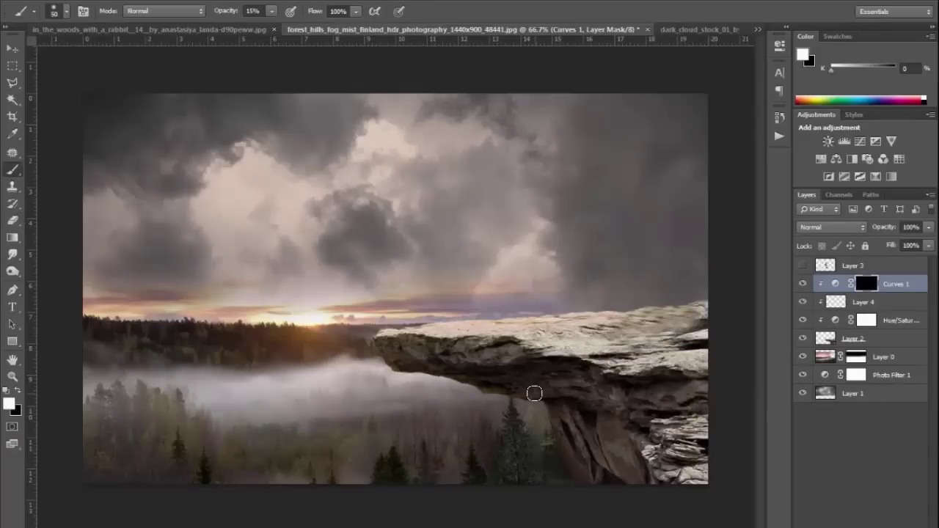
{"action": "key", "text": "bracketright"}
{"action": "key", "text": "bracketright"}
{"action": "key", "text": "bracketright"}
Push the cliff's Hue/Saturation saturation down to about -82.
{"action": "double_click", "coordinate": [804, 283]}
{"action": "double_click", "coordinate": [833, 320]}
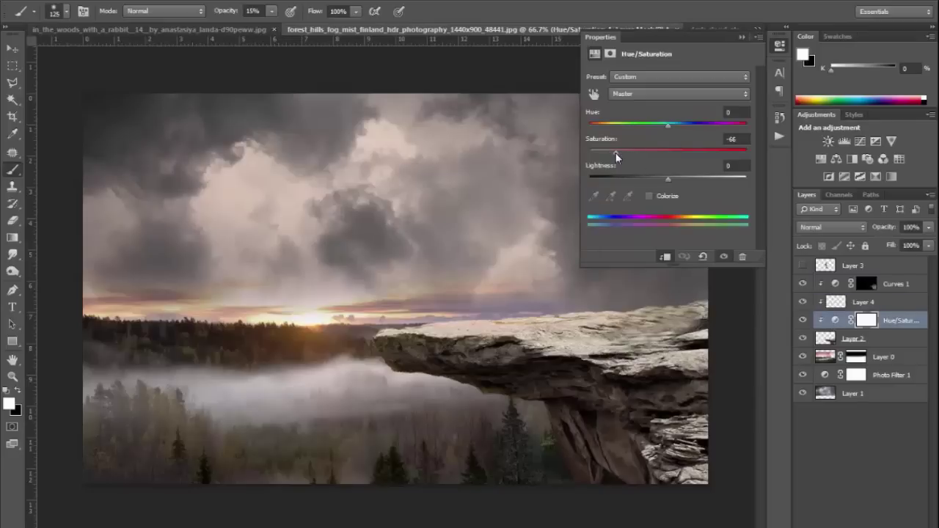
{"action": "left_click_drag", "start_coordinate": [616, 157], "coordinate": [604, 161]}
{"action": "left_click", "coordinate": [742, 37]}
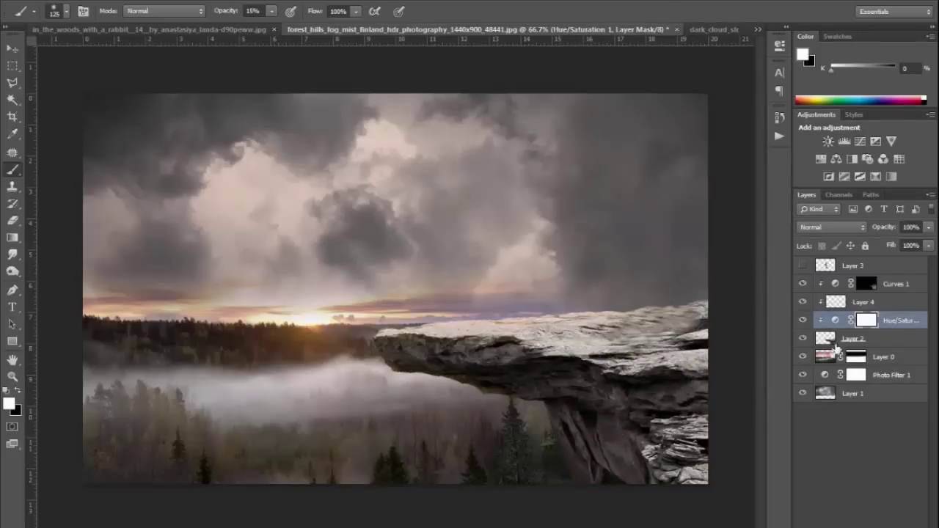
On a new layer above the forest, paint a soft yellow glow at 12% brush opacity.
{"action": "left_click", "coordinate": [862, 394]}
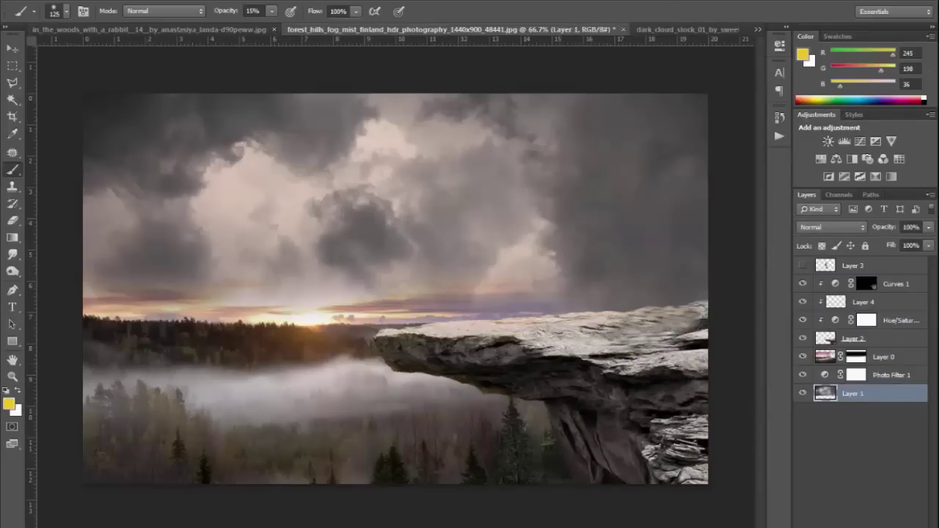
{"action": "key", "text": "ctrl+shift+alt+n"}
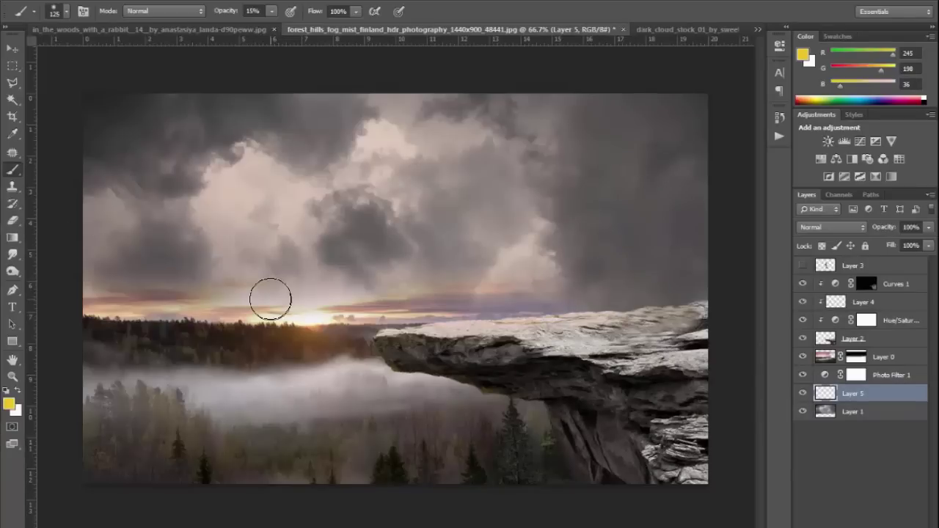
{"action": "key", "text": "bracketright"}
{"action": "key", "text": "bracketright"}
{"action": "key", "text": "bracketright"}
{"action": "key", "text": "bracketright"}
{"action": "key", "text": "bracketright"}
{"action": "key", "text": "1"}
{"action": "key", "text": "2"}
{"action": "mouse_move", "coordinate": [284, 241]}
{"action": "left_mouse_down"}
{"action": "mouse_move", "coordinate": [198, 251]}
{"action": "mouse_move", "coordinate": [418, 297]}
{"action": "left_mouse_up"}
Move the glow layer up the stack and preview Lighten and other blend modes.
{"action": "key", "text": "ctrl+bracketright"}
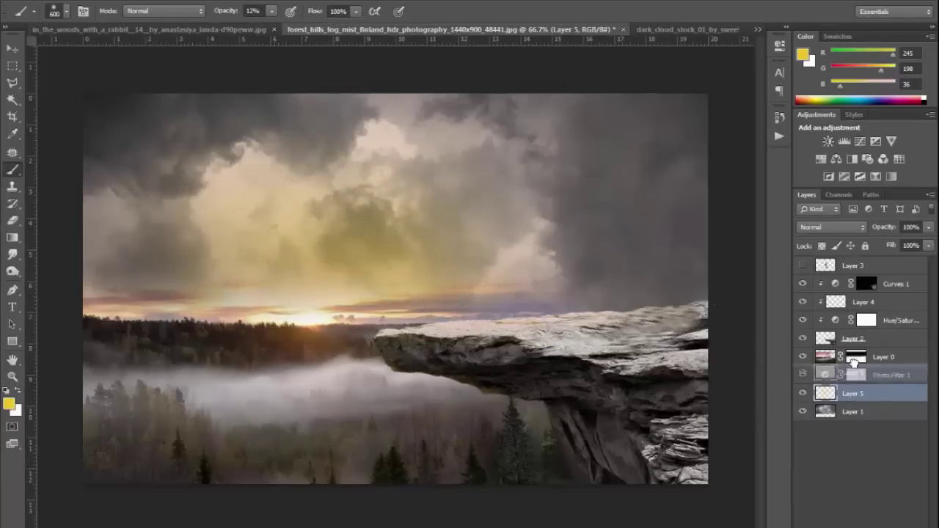
{"action": "key", "text": "ctrl+bracketright"}
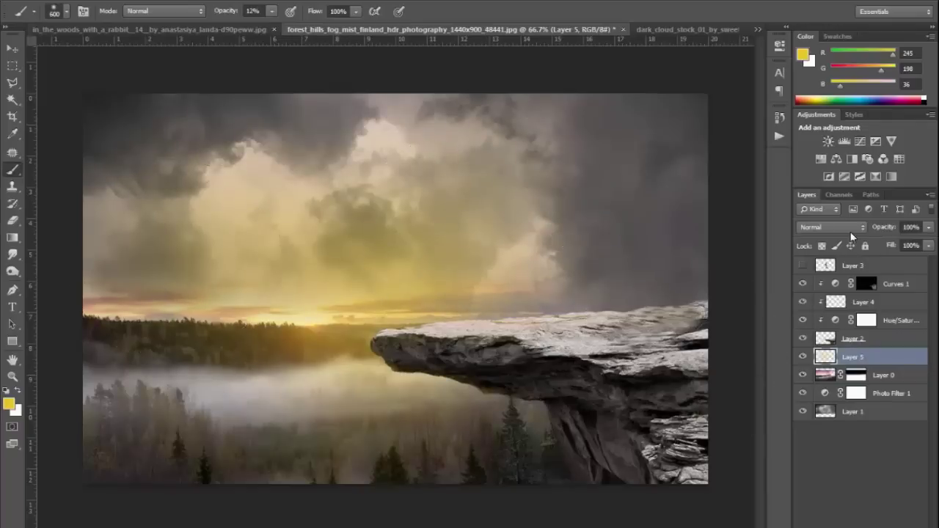
{"action": "left_click", "coordinate": [832, 227]}
{"action": "left_click", "coordinate": [829, 84]}
{"action": "left_click", "coordinate": [822, 229]}
{"action": "left_click", "coordinate": [807, 93]}
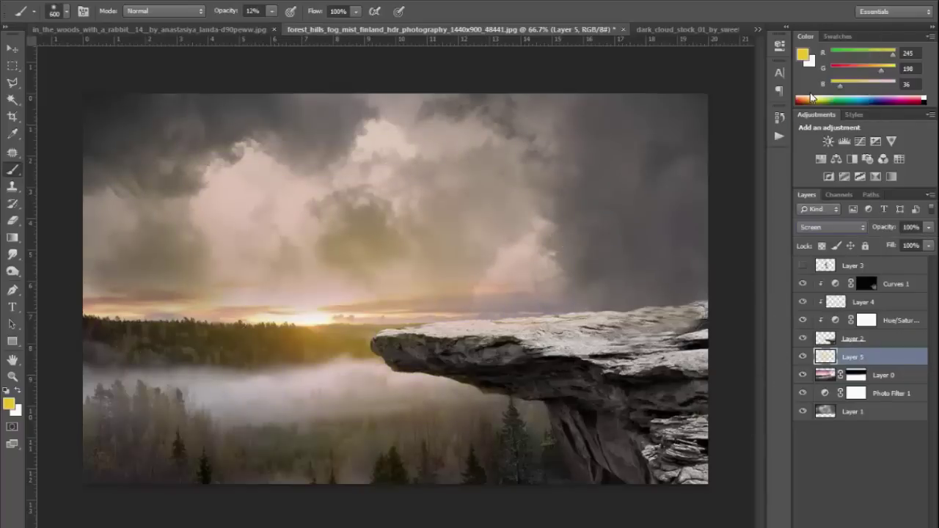
After trying Multiply, keep the glow layer at Normal blending with 77% opacity.
{"action": "left_click", "coordinate": [850, 229]}
{"action": "left_click", "coordinate": [813, 34]}
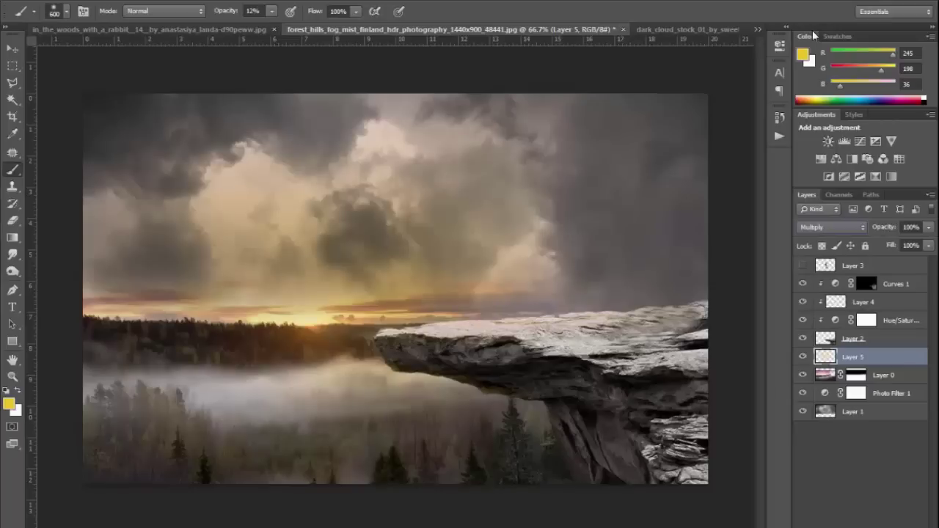
{"action": "left_click", "coordinate": [832, 226]}
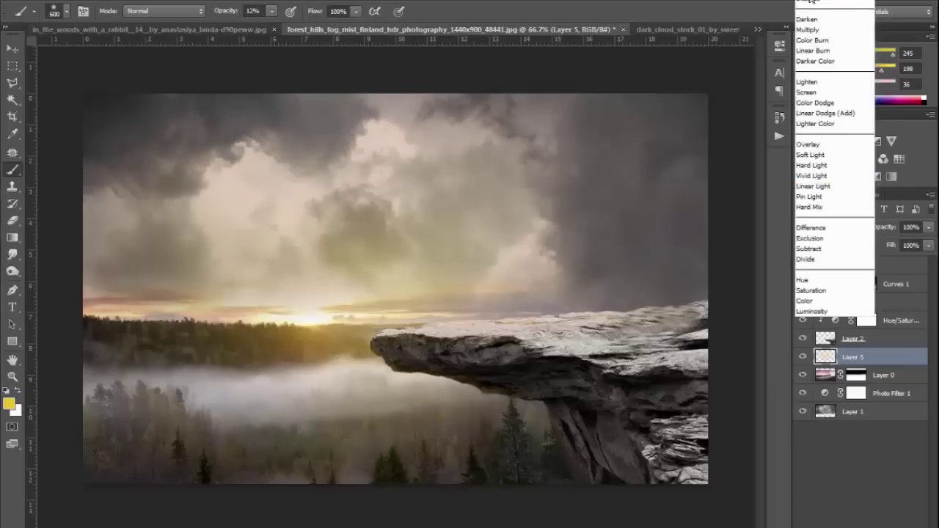
{"action": "left_click", "coordinate": [810, 6]}
{"action": "left_click", "coordinate": [928, 226]}
{"action": "left_click_drag", "start_coordinate": [919, 248], "coordinate": [914, 248]}
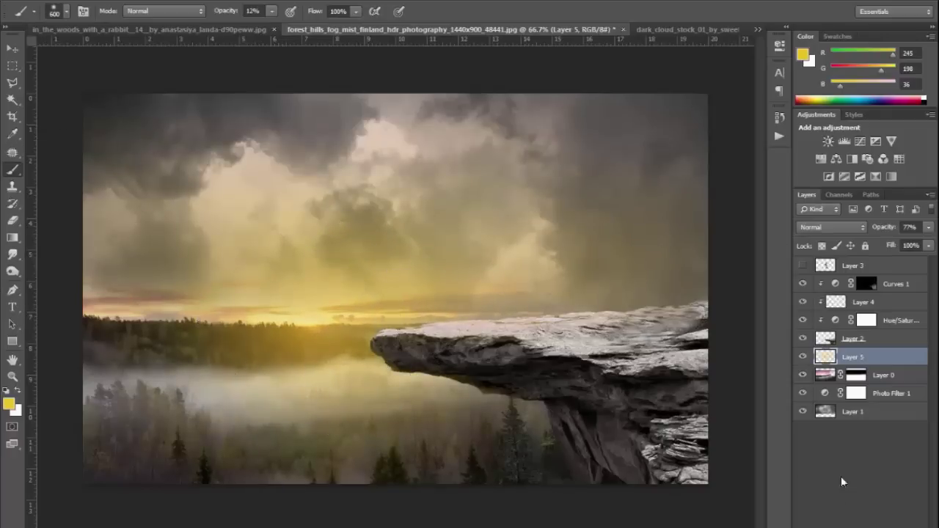
Ease the cliff's saturation to -70 and bring up the girl-and-rabbits document.
{"action": "left_click", "coordinate": [865, 339]}
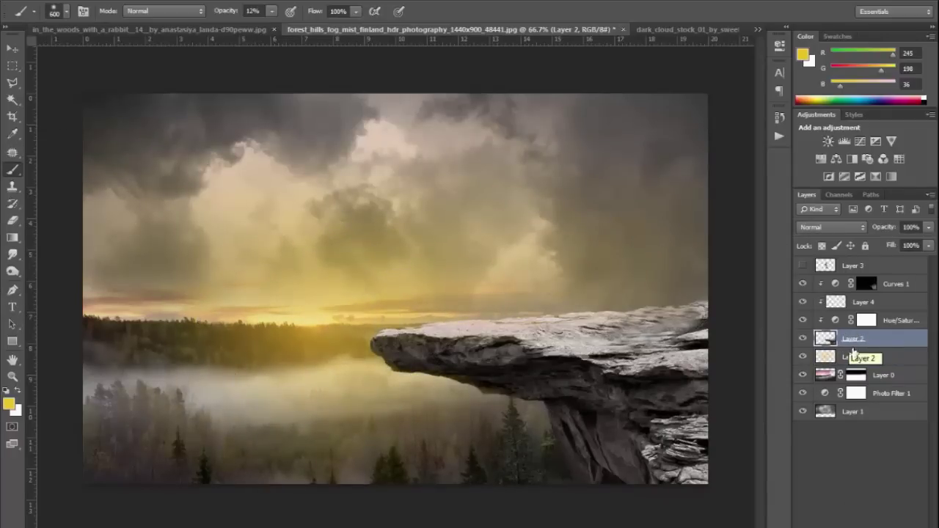
{"action": "double_click", "coordinate": [834, 320]}
{"action": "left_click_drag", "start_coordinate": [601, 151], "coordinate": [613, 153]}
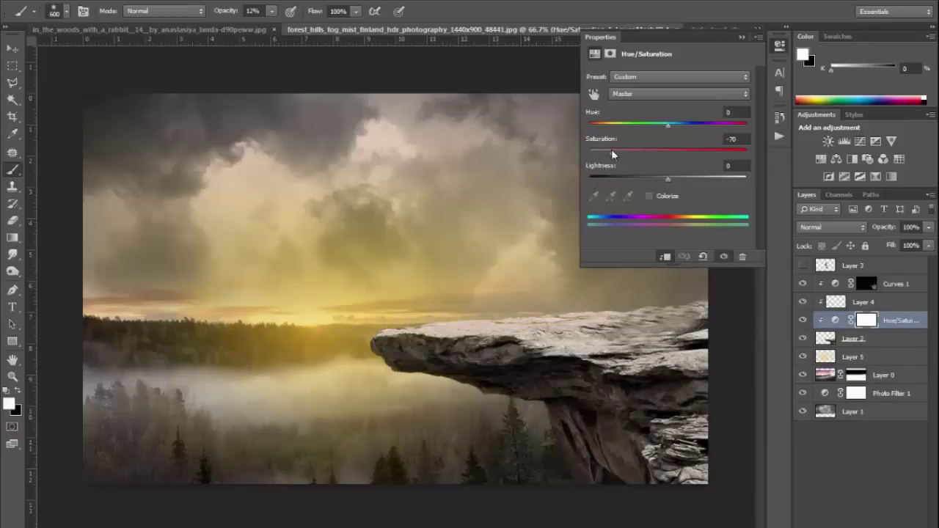
{"action": "left_click", "coordinate": [741, 38]}
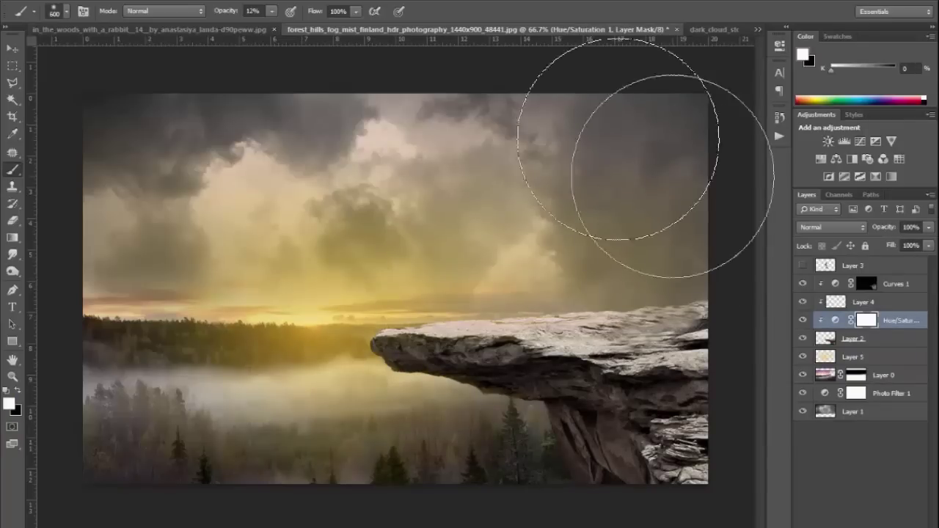
{"action": "left_click", "coordinate": [107, 31]}
Move the girl-and-rabbits cut-out into the forest composite above Layer 3.
{"action": "key", "text": "v"}
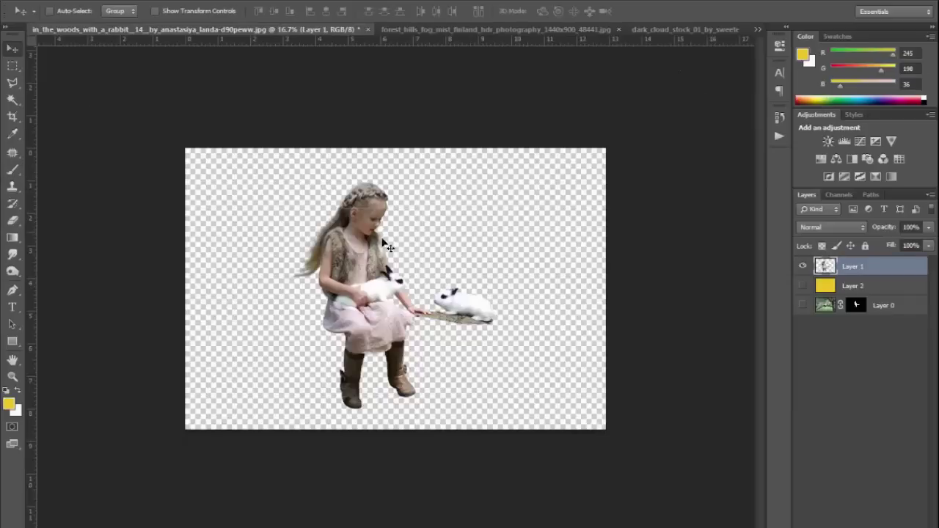
{"action": "left_click_drag", "start_coordinate": [382, 248], "coordinate": [543, 37]}
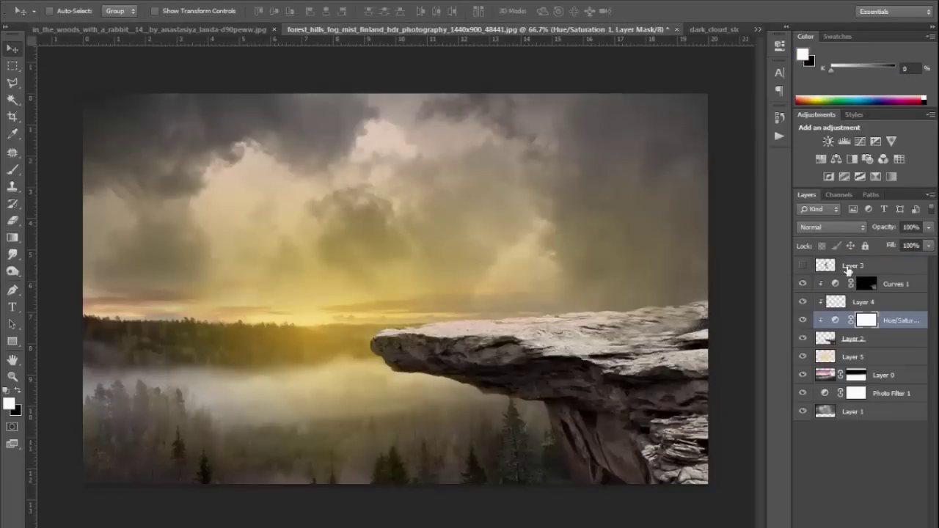
{"action": "left_click", "coordinate": [848, 270]}
{"action": "left_click", "coordinate": [106, 30]}
{"action": "left_click_drag", "start_coordinate": [396, 271], "coordinate": [334, 350]}
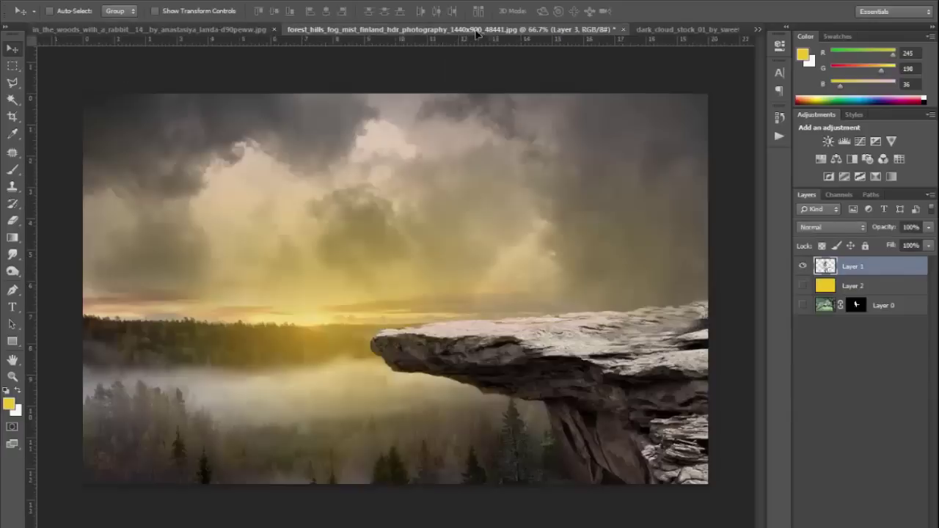
Scale the girl to about 23% and place her on the cliff ledge.
{"action": "key", "text": "ctrl+t"}
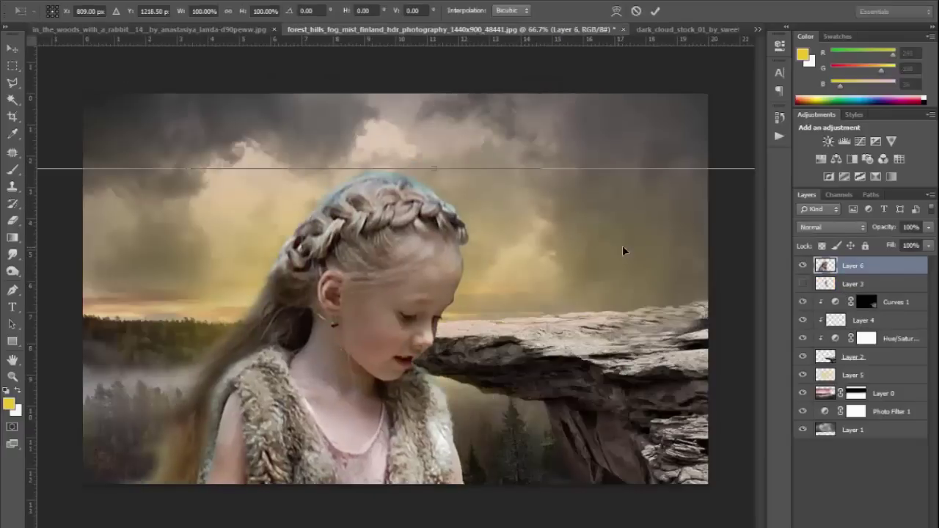
{"action": "left_click_drag", "start_coordinate": [622, 251], "coordinate": [414, 236]}
{"action": "mouse_move", "coordinate": [687, 156]}
{"action": "left_mouse_down"}
{"action": "mouse_move", "coordinate": [398, 429]}
{"action": "mouse_move", "coordinate": [647, 168]}
{"action": "mouse_move", "coordinate": [461, 314]}
{"action": "mouse_move", "coordinate": [467, 256]}
{"action": "mouse_move", "coordinate": [555, 220]}
{"action": "mouse_move", "coordinate": [363, 311]}
{"action": "mouse_move", "coordinate": [429, 279]}
{"action": "left_mouse_up"}
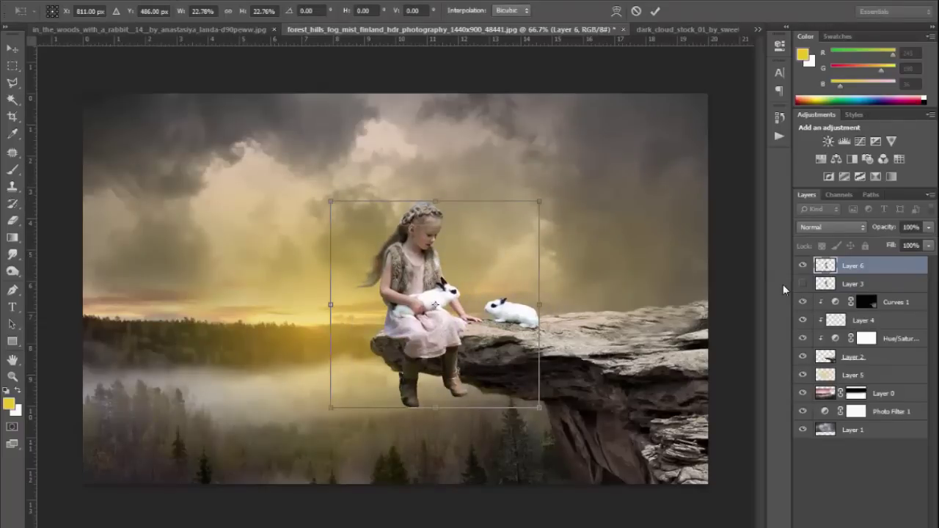
{"action": "key", "text": "Return"}
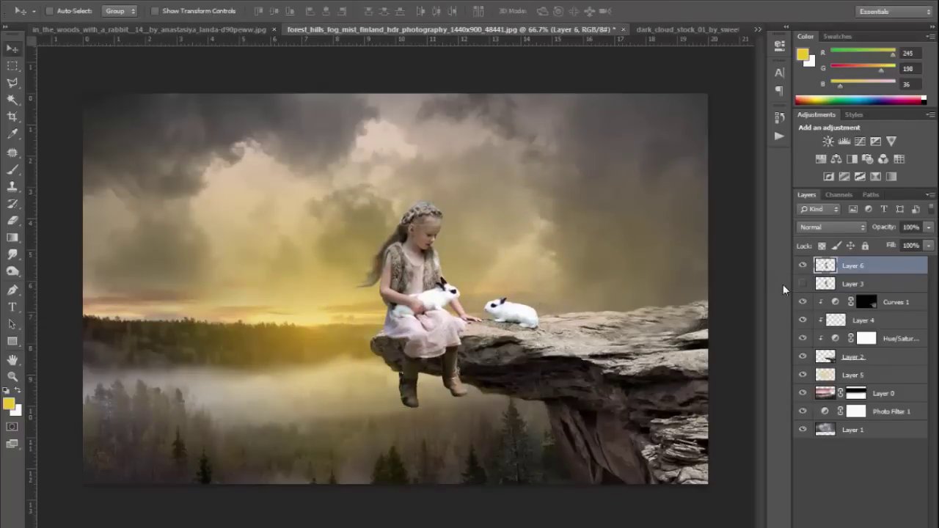
Clip Color Balance and Hue/Saturation layers to the girl, with saturation about -27.
{"action": "left_click", "coordinate": [865, 526]}
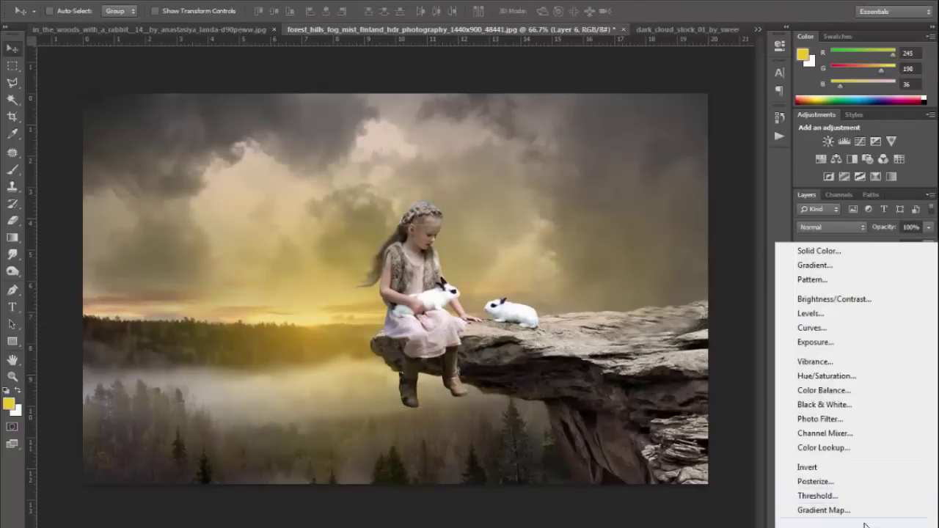
{"action": "left_click", "coordinate": [823, 390]}
{"action": "left_click", "coordinate": [896, 273]}
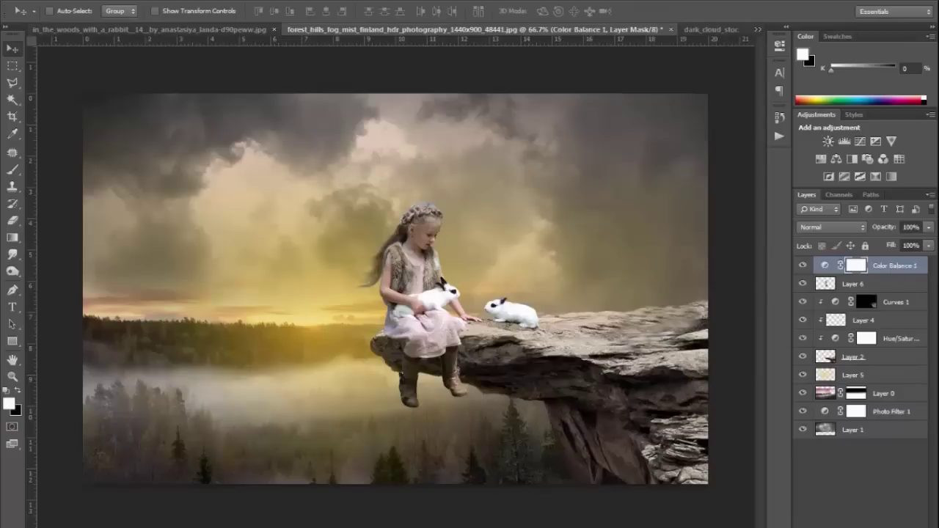
{"action": "left_click", "coordinate": [866, 525]}
{"action": "left_click", "coordinate": [836, 379]}
{"action": "left_click_drag", "start_coordinate": [667, 151], "coordinate": [650, 156]}
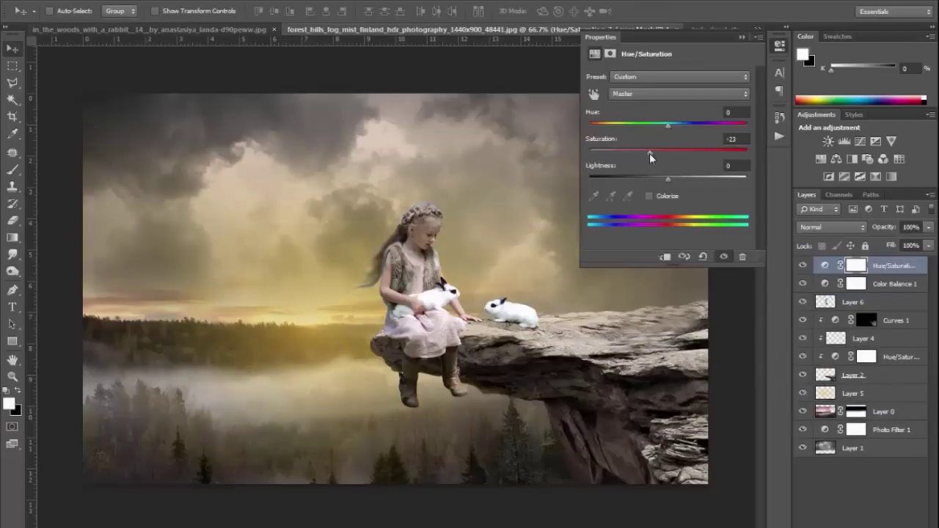
{"action": "left_click", "coordinate": [898, 270], "text": "alt"}
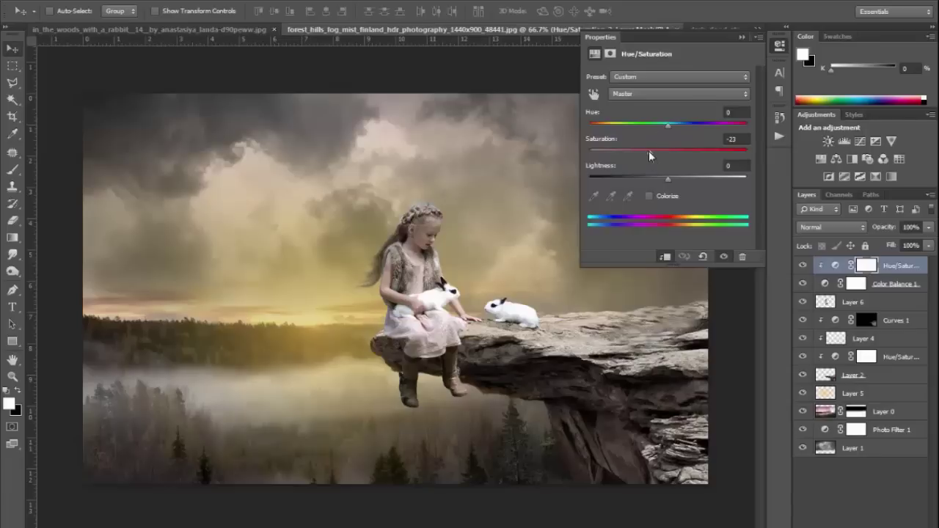
{"action": "left_click", "coordinate": [896, 286]}
{"action": "left_click", "coordinate": [896, 286], "text": "alt"}
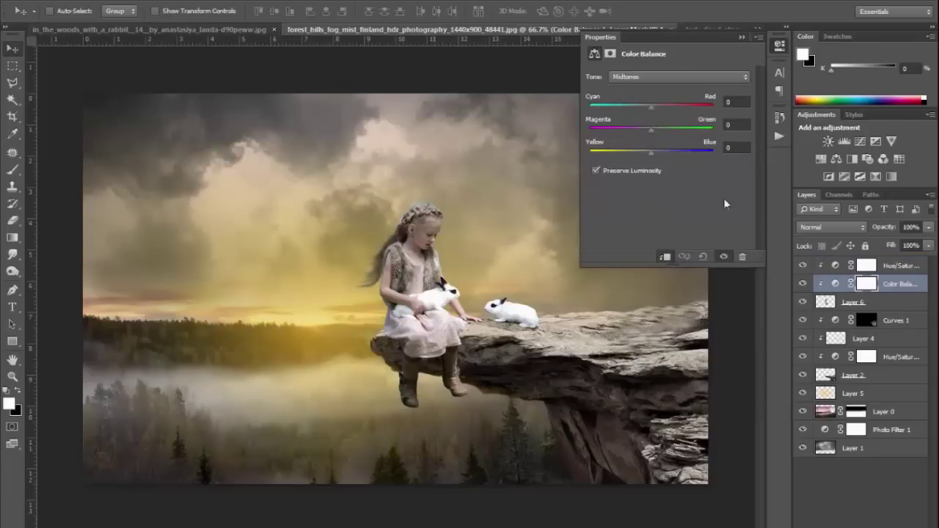
{"action": "left_click", "coordinate": [880, 266]}
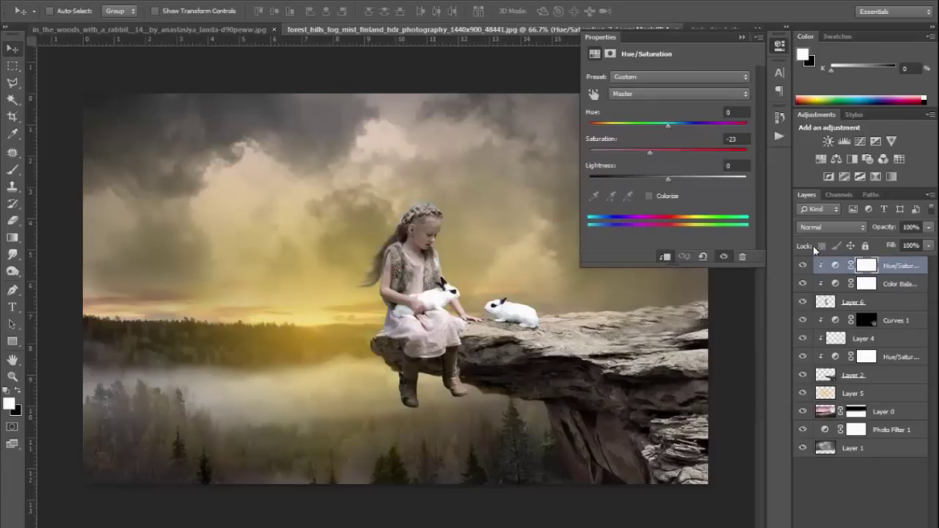
{"action": "left_click", "coordinate": [646, 150]}
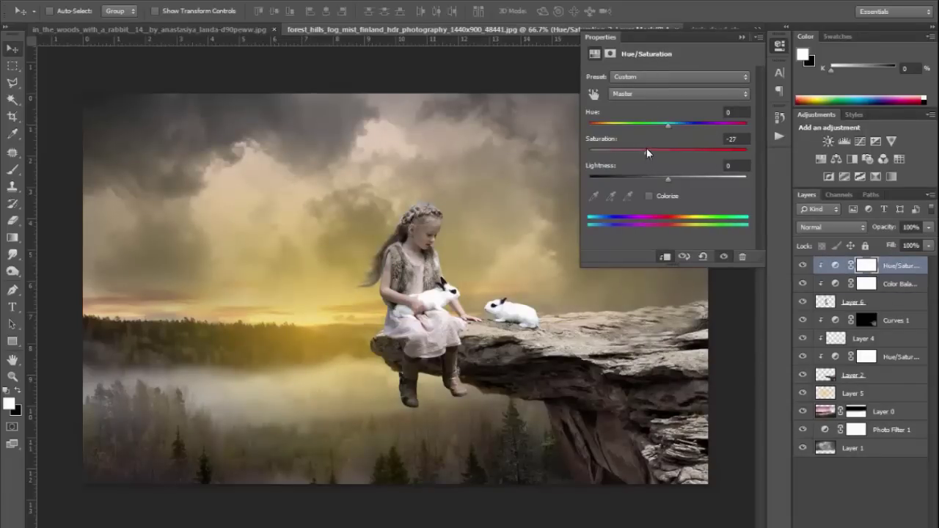
Set the girl's Color Balance midtones to Cyan-Red +5 and Yellow-Blue -22.
{"action": "left_click", "coordinate": [742, 38]}
{"action": "left_click", "coordinate": [836, 284]}
{"action": "left_click_drag", "start_coordinate": [651, 108], "coordinate": [648, 107]}
{"action": "left_click", "coordinate": [654, 107]}
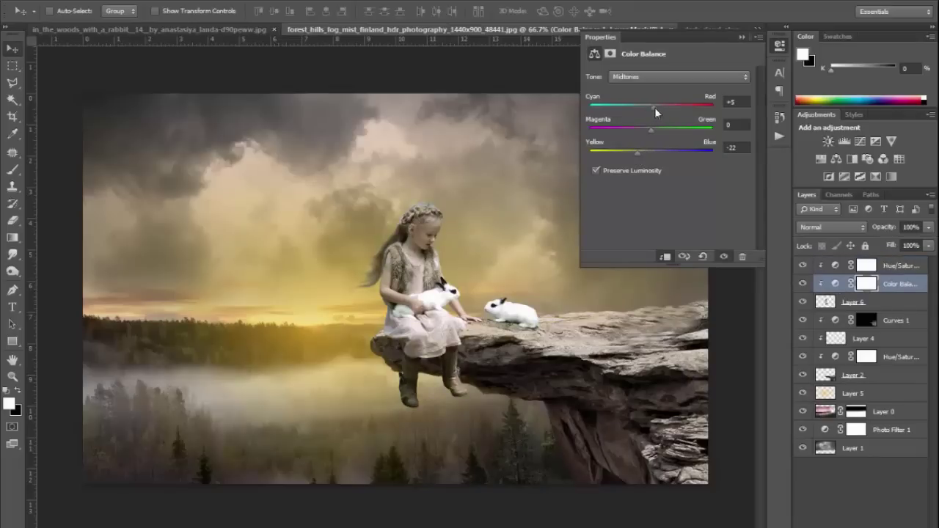
{"action": "left_click", "coordinate": [741, 37]}
Add a darkening Curves 2 adjustment over the girl.
{"action": "key", "text": "ctrl+plus"}
{"action": "key", "text": "ctrl+plus"}
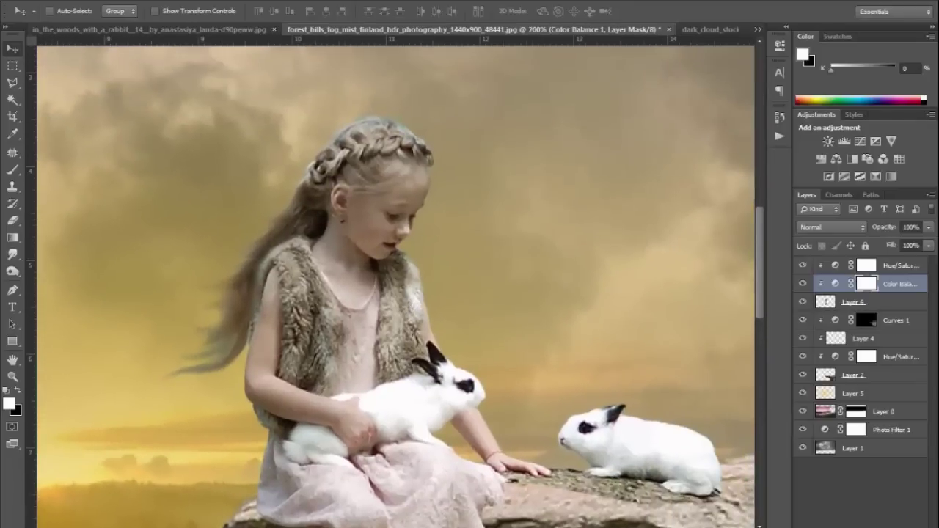
{"action": "left_click", "coordinate": [854, 523]}
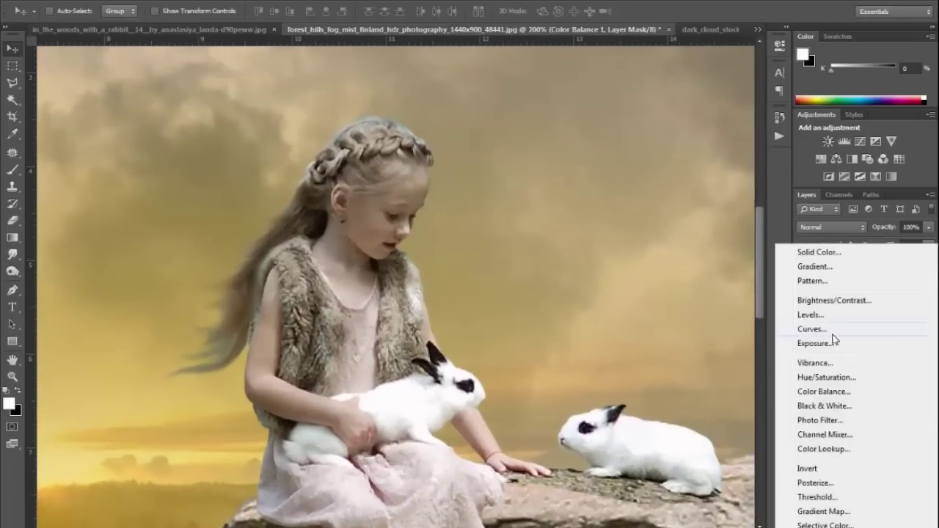
{"action": "left_click", "coordinate": [832, 332]}
{"action": "left_click_drag", "start_coordinate": [676, 172], "coordinate": [683, 182]}
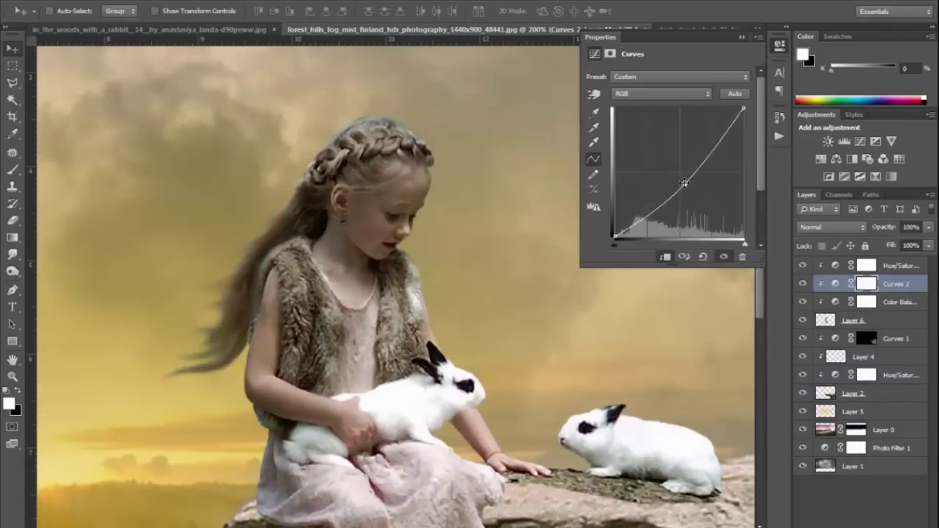
{"action": "left_click", "coordinate": [742, 38]}
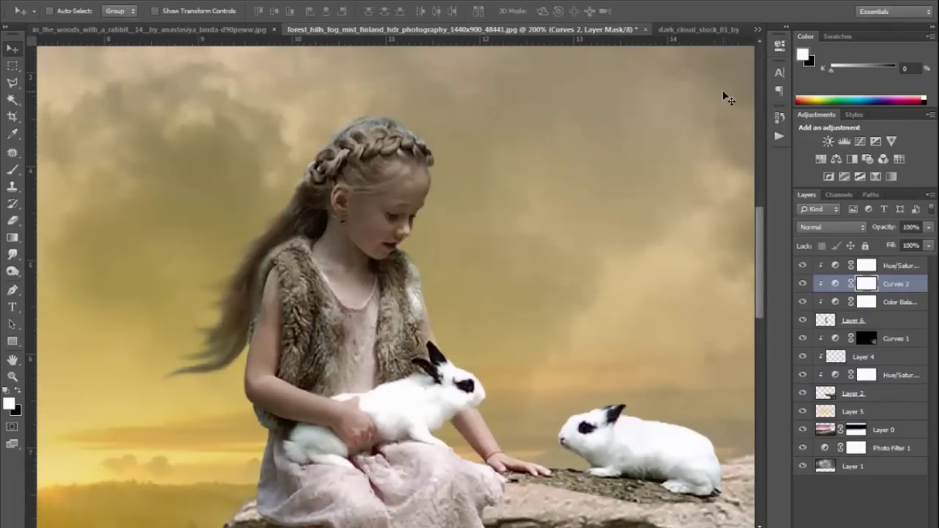
Add a brightening Curves 3 adjustment and invert its mask to hide it.
{"action": "key", "text": "ctrl+0"}
{"action": "key", "text": "ctrl+plus"}
{"action": "key", "text": "ctrl+plus"}
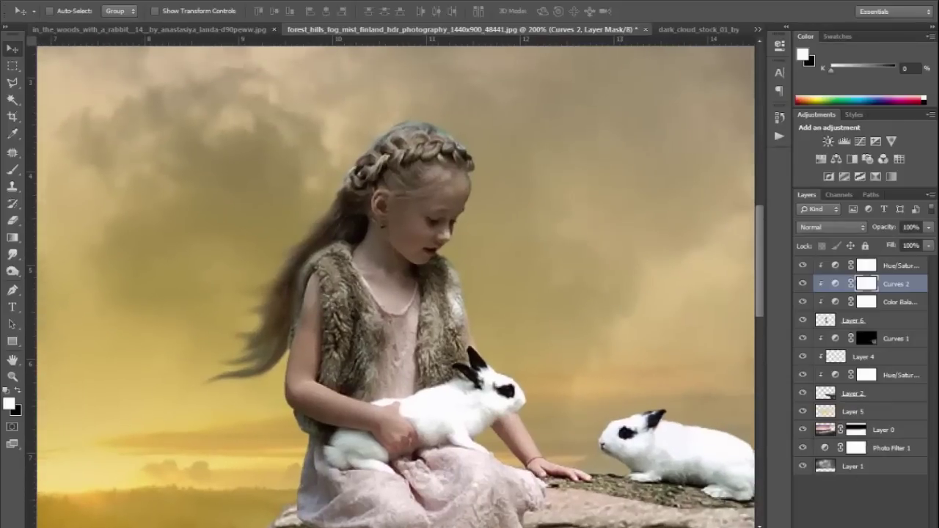
{"action": "left_click", "coordinate": [865, 522]}
{"action": "left_click", "coordinate": [810, 327]}
{"action": "left_click_drag", "start_coordinate": [676, 176], "coordinate": [663, 160]}
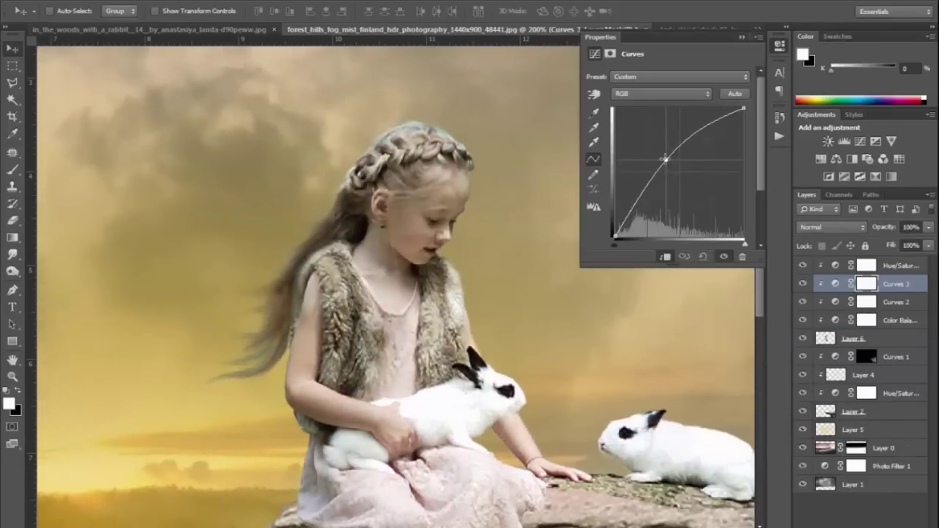
{"action": "left_click", "coordinate": [742, 38]}
{"action": "key", "text": "ctrl+i"}
Softly paint Curves 3 back around the rock and boots with a size-15 brush, and add Curves 4.
{"action": "key", "text": "b"}
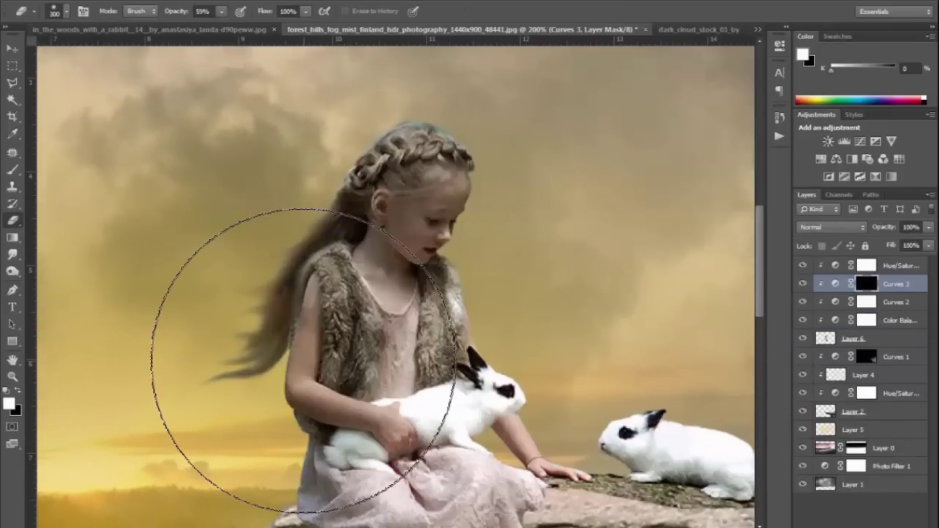
{"action": "key", "text": "bracketleft"}
{"action": "key", "text": "bracketleft"}
{"action": "key", "text": "bracketleft"}
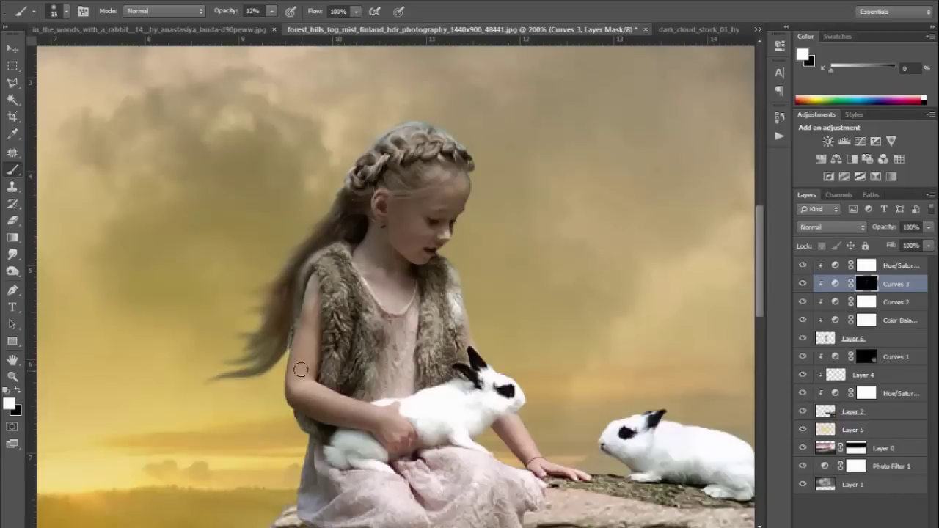
{"action": "left_click_drag", "start_coordinate": [476, 378], "coordinate": [379, 463]}
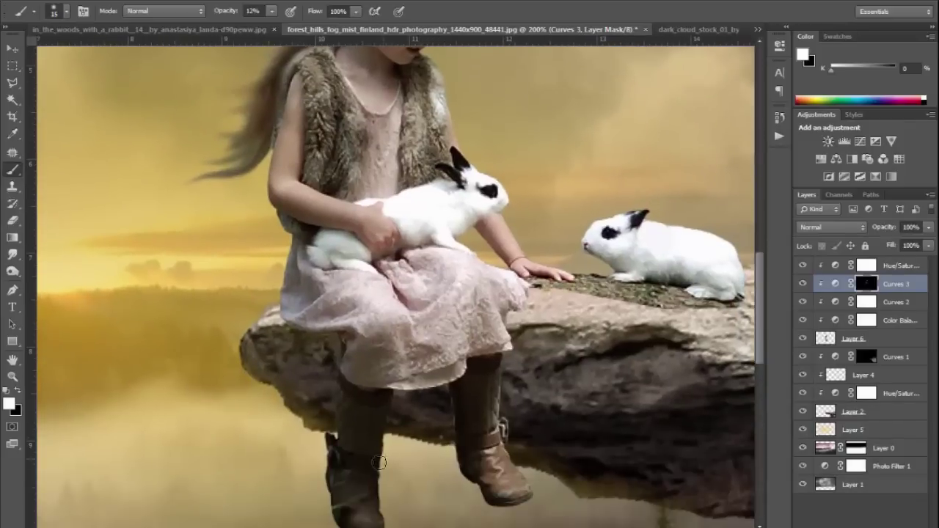
{"action": "left_click_drag", "start_coordinate": [513, 352], "coordinate": [399, 231]}
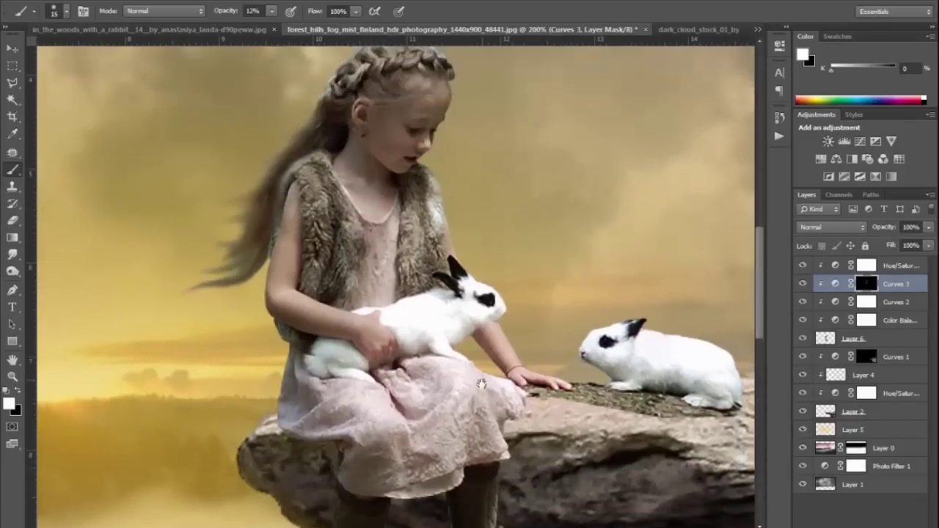
{"action": "left_click", "coordinate": [867, 523]}
Darken with Curves 4, invert its mask, and paint it back at 31% over the dress folds.
{"action": "left_click", "coordinate": [821, 326]}
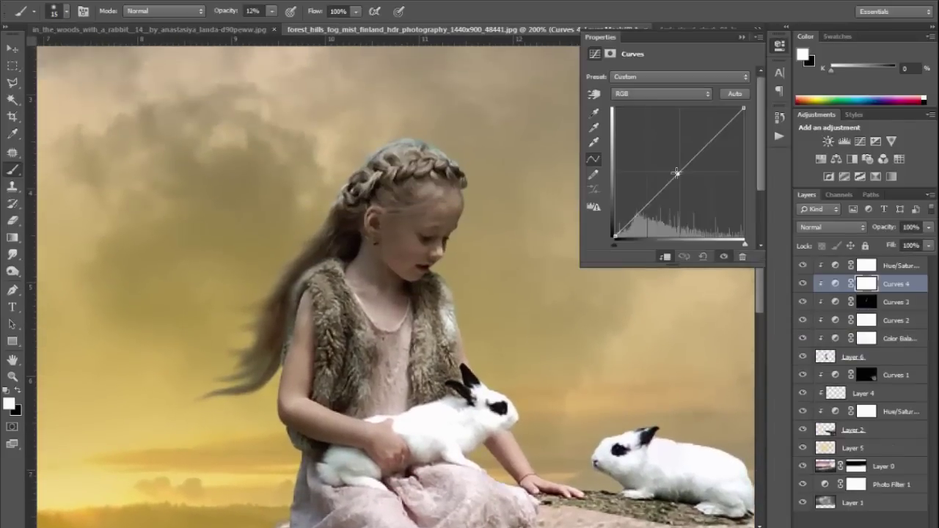
{"action": "left_click_drag", "start_coordinate": [712, 143], "coordinate": [719, 127]}
{"action": "left_click", "coordinate": [742, 41]}
{"action": "key", "text": "ctrl+i"}
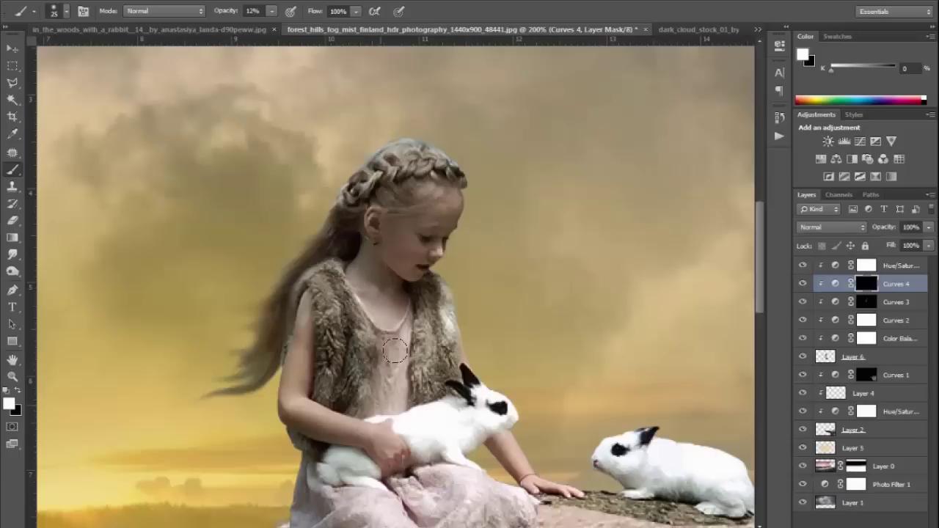
{"action": "key", "text": "3"}
{"action": "key", "text": "1"}
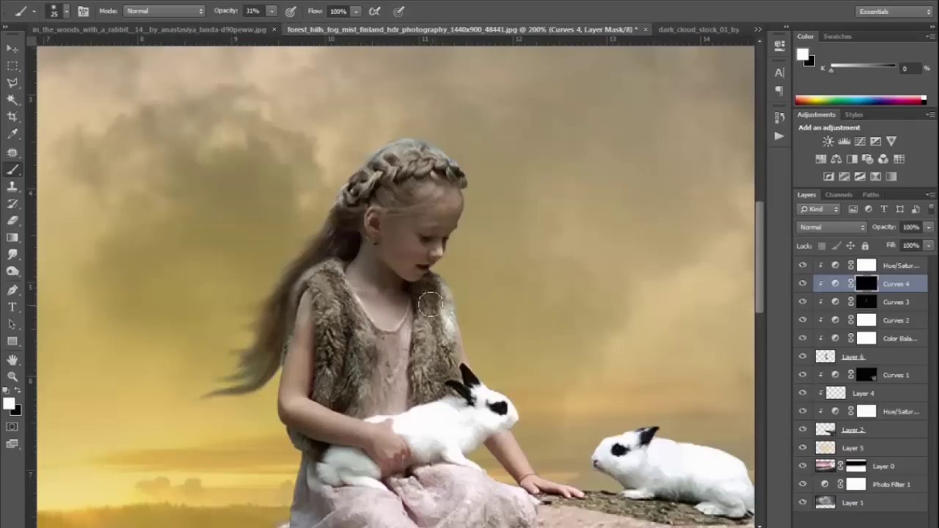
{"action": "scroll", "coordinate": [467, 472], "scroll_direction": "down", "scroll_amount": 3}
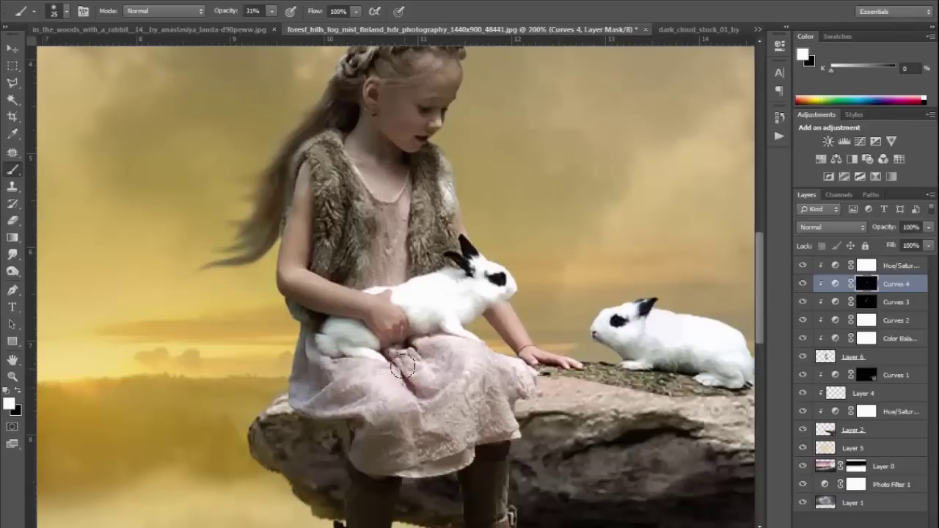
{"action": "mouse_move", "coordinate": [403, 367]}
{"action": "left_mouse_down"}
{"action": "mouse_move", "coordinate": [331, 367]}
{"action": "mouse_move", "coordinate": [322, 403]}
{"action": "mouse_move", "coordinate": [485, 439]}
{"action": "mouse_move", "coordinate": [470, 383]}
{"action": "mouse_move", "coordinate": [517, 372]}
{"action": "left_mouse_up"}
{"action": "scroll", "coordinate": [406, 453], "scroll_direction": "down", "scroll_amount": 2}
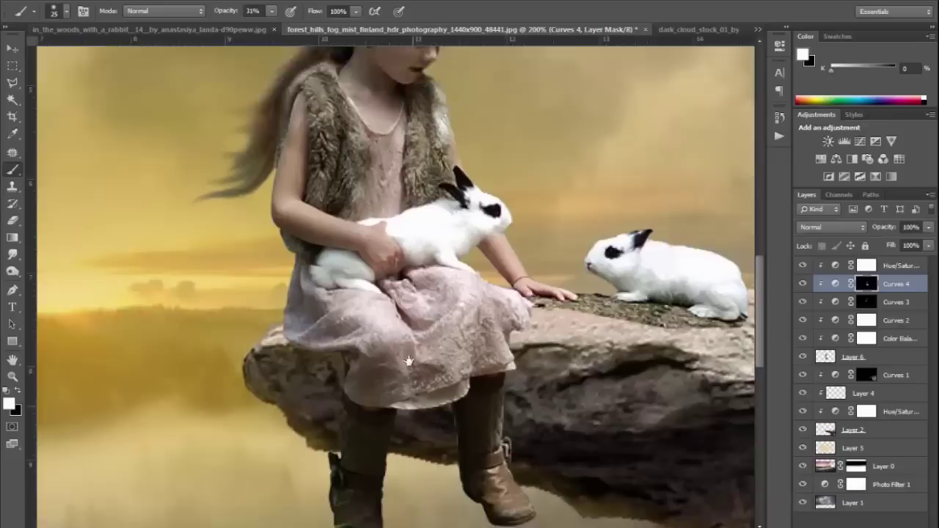
{"action": "scroll", "coordinate": [406, 452], "scroll_direction": "down", "scroll_amount": 3}
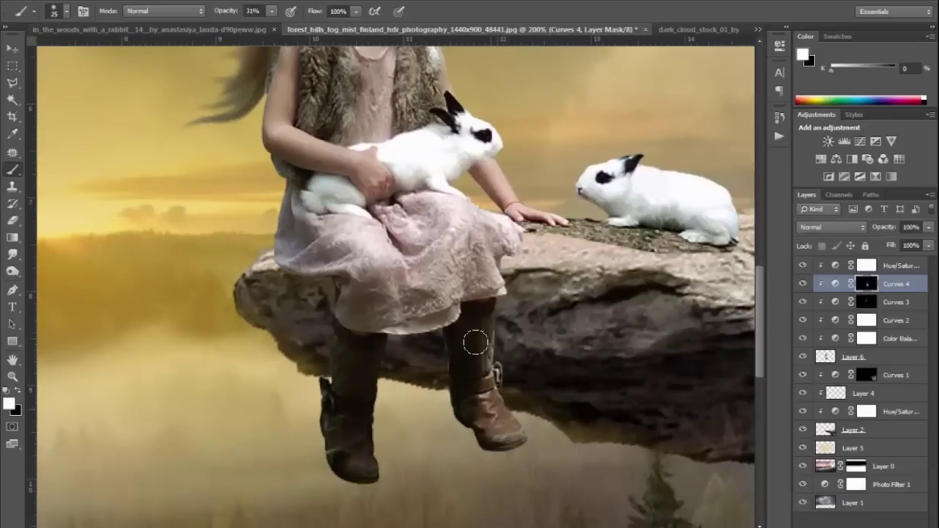
Tidy the girl's boot edges on Layer 6 with a size-6 eraser at close zoom.
{"action": "left_click", "coordinate": [836, 357]}
{"action": "left_click", "coordinate": [13, 220]}
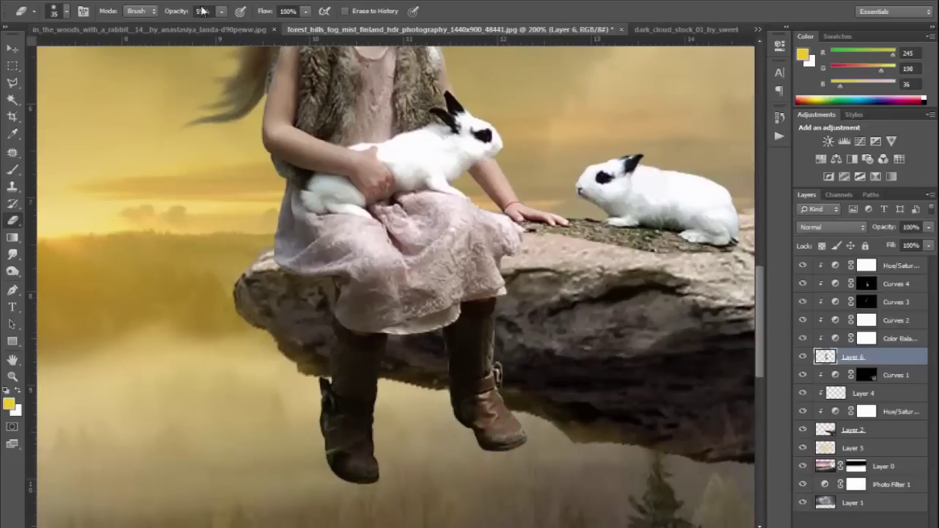
{"action": "left_click", "coordinate": [66, 11]}
{"action": "scroll", "coordinate": [402, 238], "scroll_direction": "up", "scroll_amount": 3}
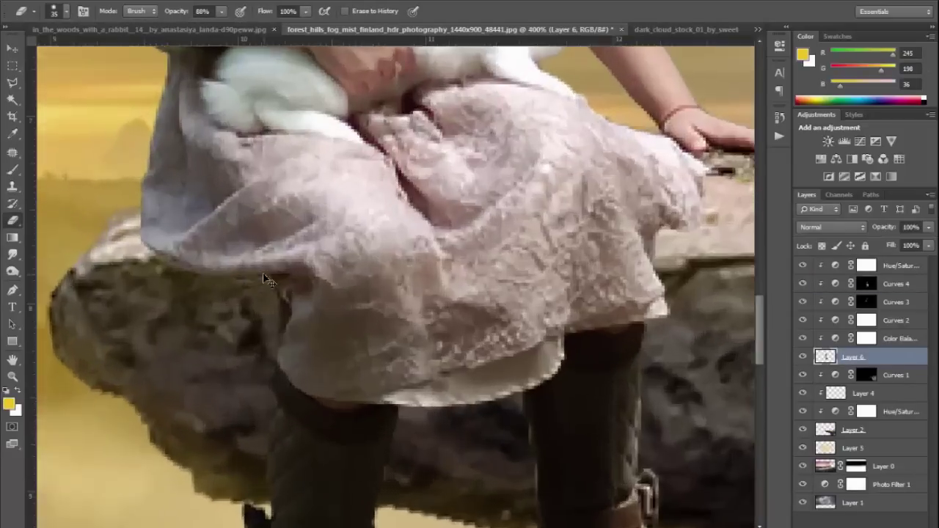
{"action": "key", "text": "bracketleft"}
{"action": "key", "text": "bracketleft"}
{"action": "key", "text": "bracketleft"}
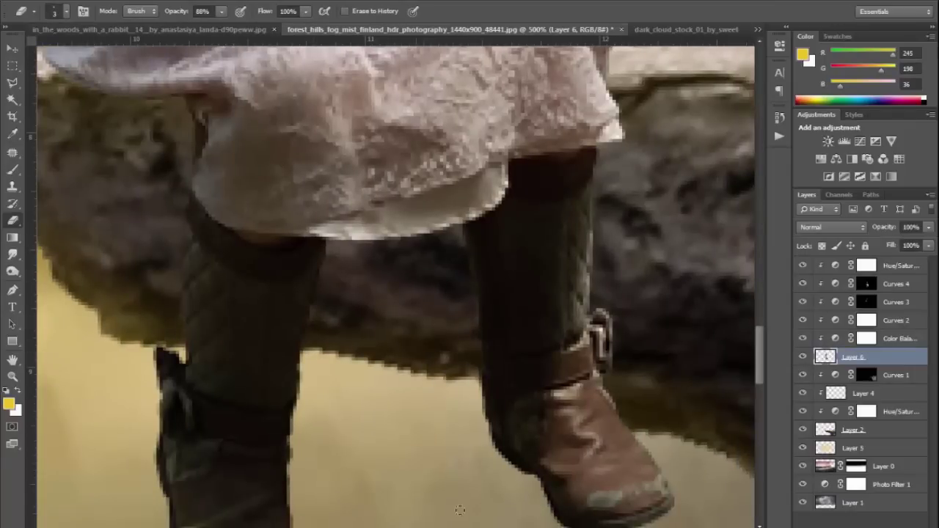
{"action": "left_click_drag", "start_coordinate": [459, 509], "coordinate": [396, 293]}
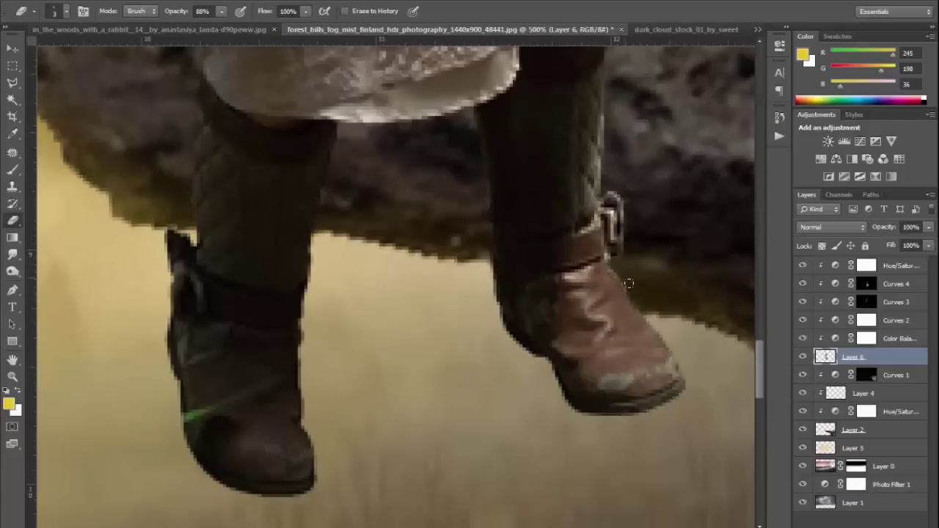
Brush extra Curves 4 shading over the boots and dress on its mask.
{"action": "left_click", "coordinate": [866, 283]}
{"action": "key", "text": "b"}
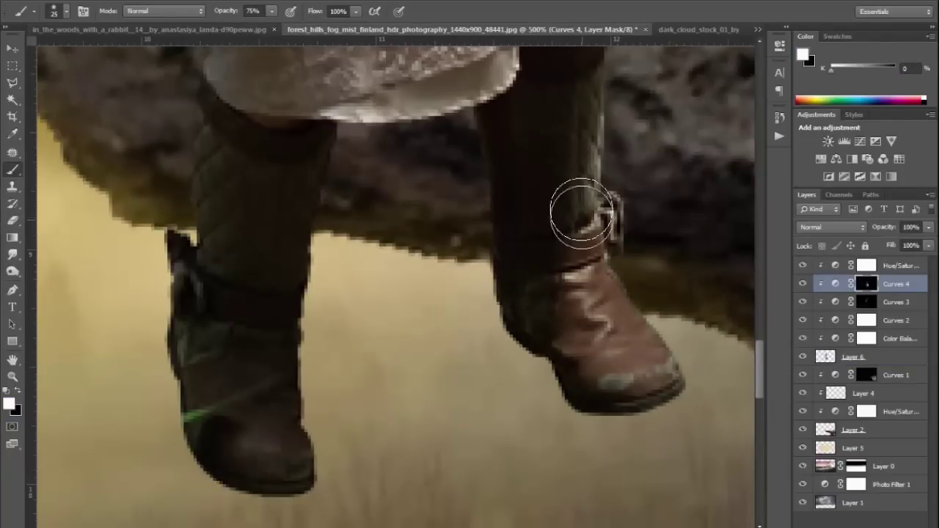
{"action": "scroll", "coordinate": [543, 337], "scroll_direction": "up", "scroll_amount": 5}
{"action": "scroll", "coordinate": [513, 293], "scroll_direction": "up", "scroll_amount": 2}
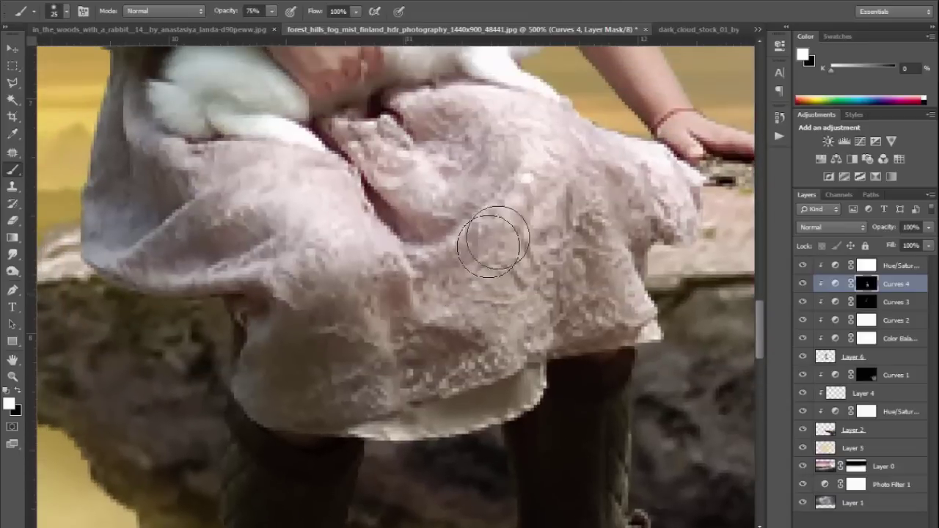
{"action": "key", "text": "ctrl+1"}
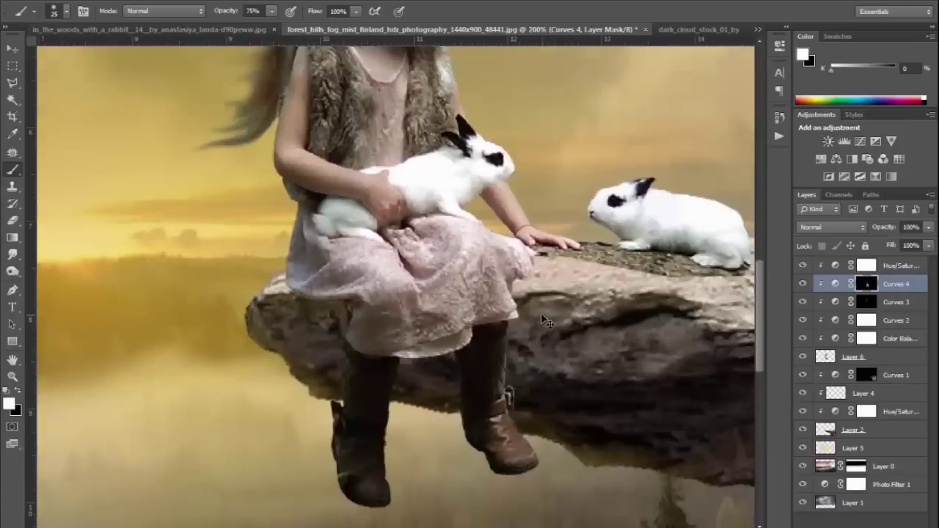
{"action": "key", "text": "ctrl+plus"}
{"action": "key", "text": "ctrl+plus"}
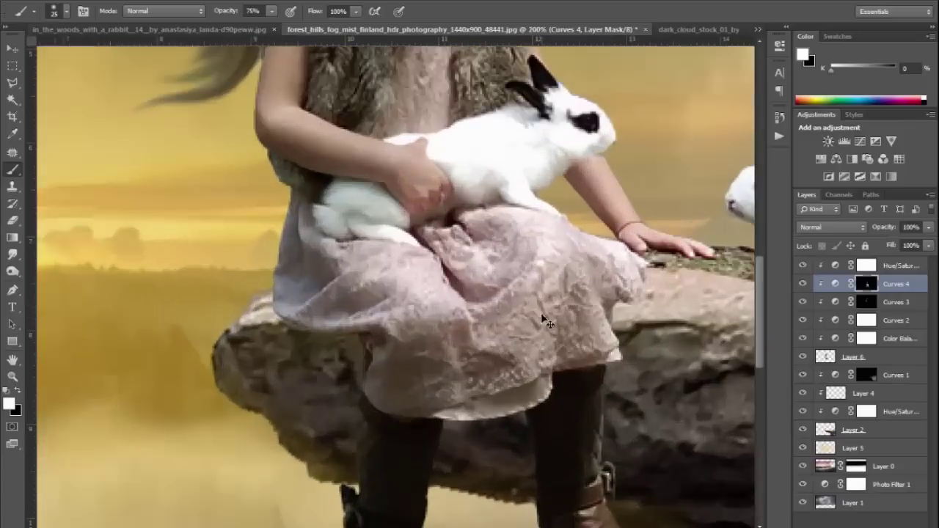
Create Layer 7 above Curves 1 and set the brush colour to black #000000.
{"action": "left_click", "coordinate": [896, 375]}
{"action": "key", "text": "ctrl+shift+alt+n"}
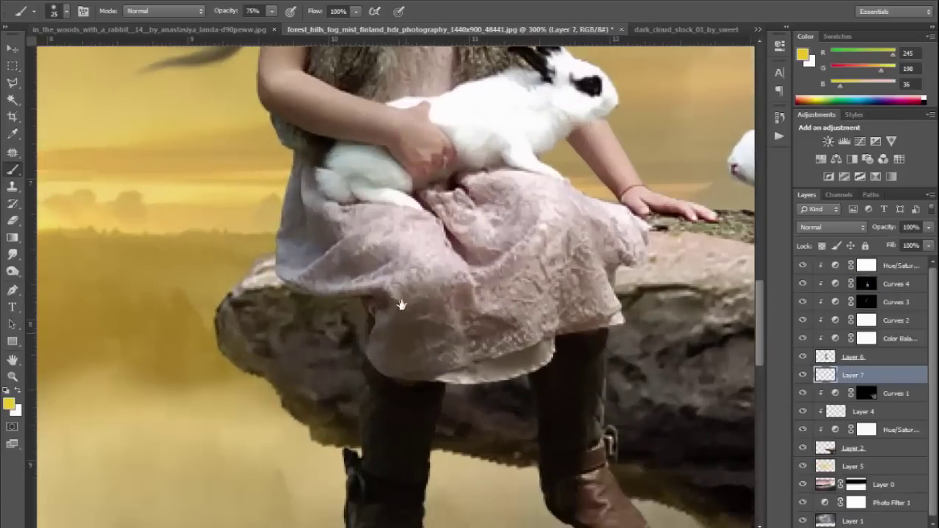
{"action": "scroll", "coordinate": [293, 330], "scroll_direction": "down", "scroll_amount": 5}
{"action": "left_click", "coordinate": [9, 403]}
{"action": "type", "text": "000000"}
{"action": "key", "text": "Return"}
{"action": "key", "text": "b"}
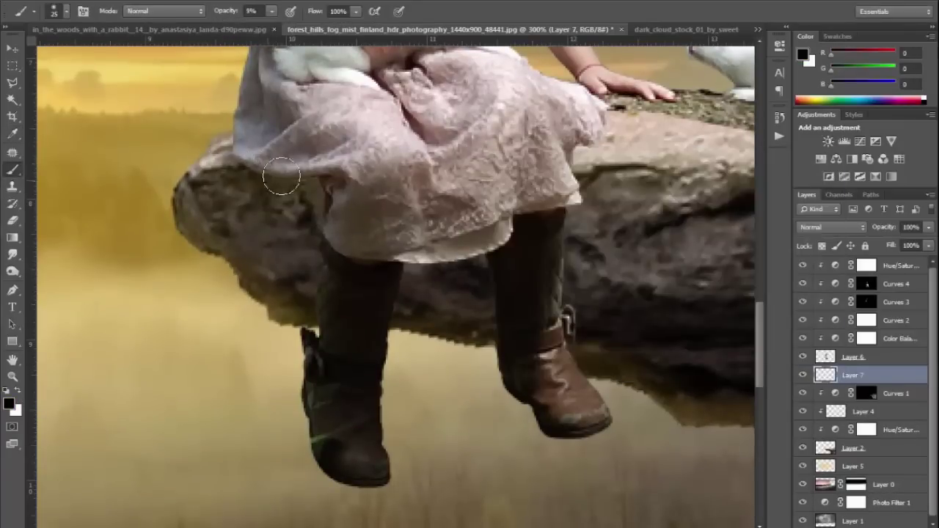
Paint faint black shadows on the rock under the dress edge and between the boots.
{"action": "mouse_move", "coordinate": [241, 163]}
{"action": "left_mouse_down"}
{"action": "mouse_move", "coordinate": [315, 194]}
{"action": "mouse_move", "coordinate": [310, 217]}
{"action": "left_mouse_up"}
{"action": "key", "text": "bracketright"}
{"action": "key", "text": "bracketright"}
{"action": "left_click_drag", "start_coordinate": [306, 281], "coordinate": [411, 262]}
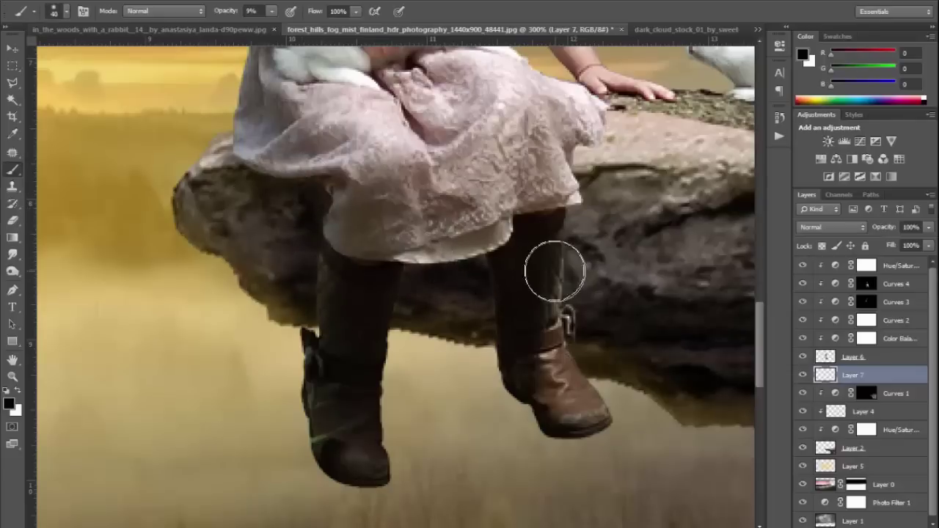
{"action": "mouse_move", "coordinate": [562, 261]}
{"action": "left_mouse_down"}
{"action": "mouse_move", "coordinate": [572, 169]}
{"action": "mouse_move", "coordinate": [656, 139]}
{"action": "left_mouse_up"}
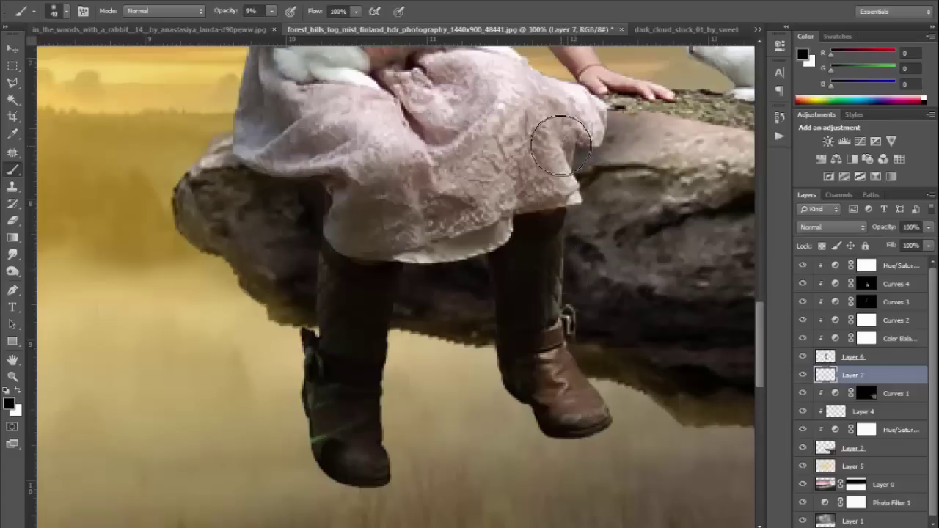
{"action": "left_click_drag", "start_coordinate": [657, 139], "coordinate": [584, 123]}
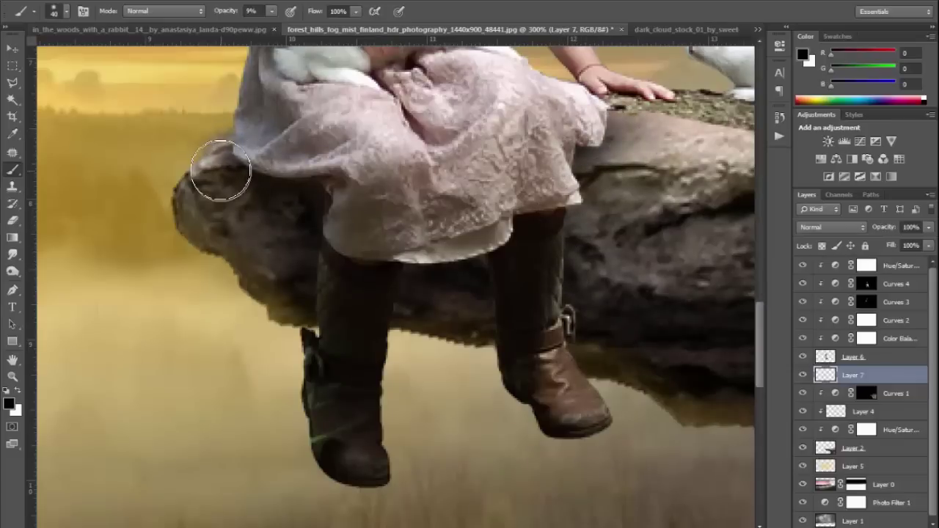
{"action": "key", "text": "ctrl+minus"}
{"action": "key", "text": "ctrl+minus"}
{"action": "key", "text": "ctrl+minus"}
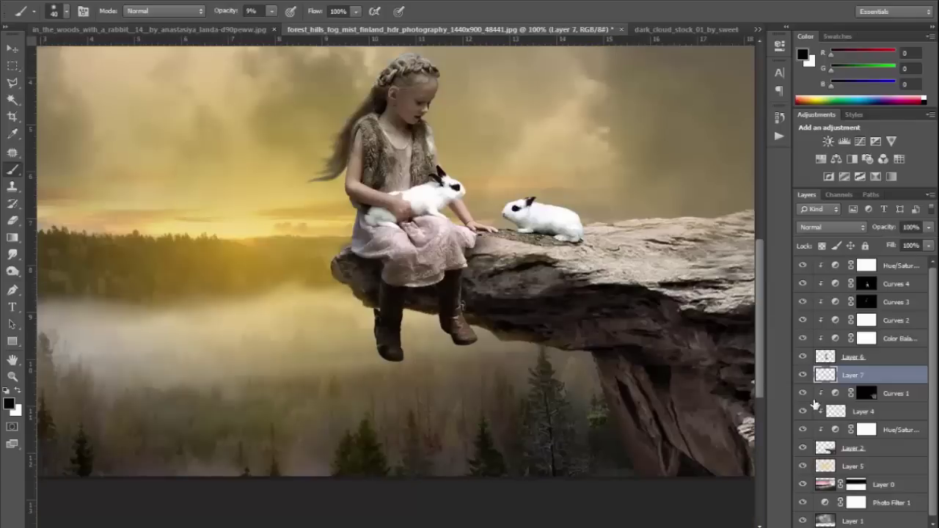
{"action": "key", "text": "ctrl+plus"}
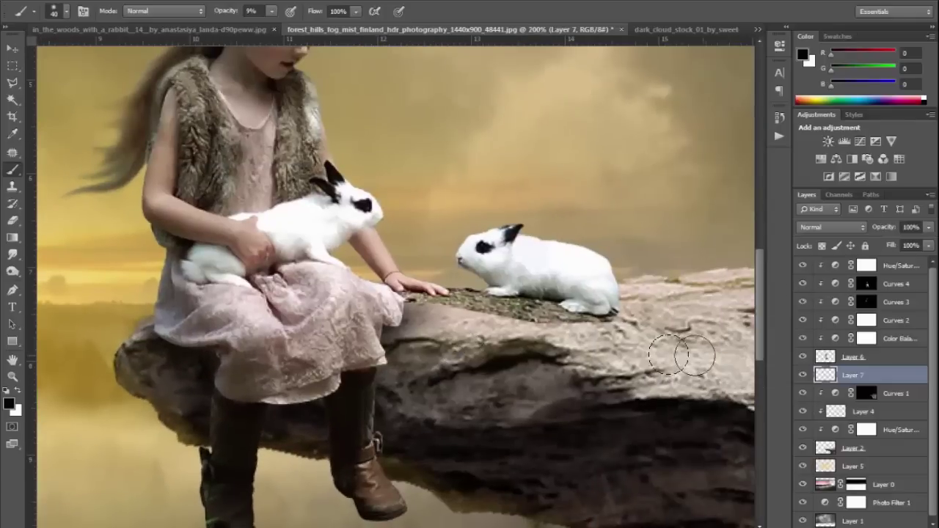
{"action": "left_click", "coordinate": [826, 358]}
Erase the dark mossy patch along the rock top on Layer 6.
{"action": "key", "text": "e"}
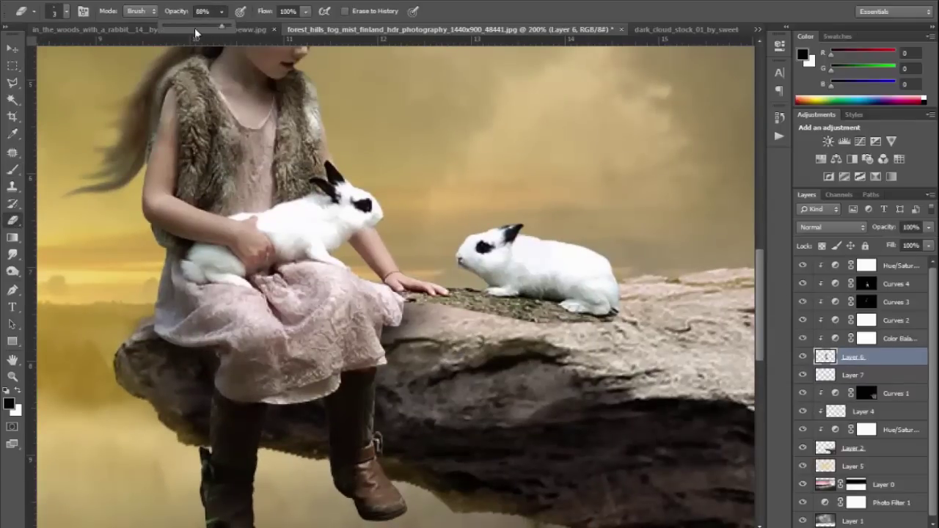
{"action": "mouse_move", "coordinate": [438, 313]}
{"action": "left_mouse_down"}
{"action": "mouse_move", "coordinate": [623, 325]}
{"action": "mouse_move", "coordinate": [425, 304]}
{"action": "left_mouse_up"}
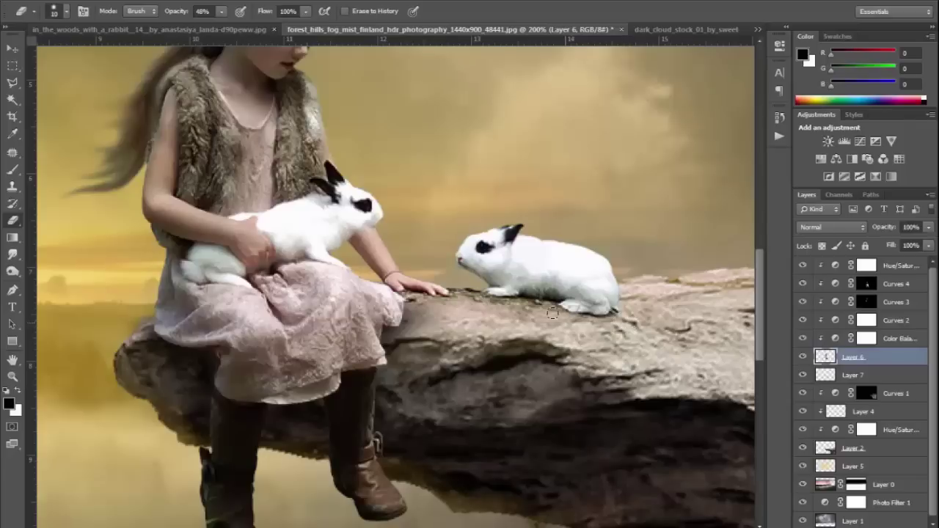
{"action": "key", "text": "bracketleft"}
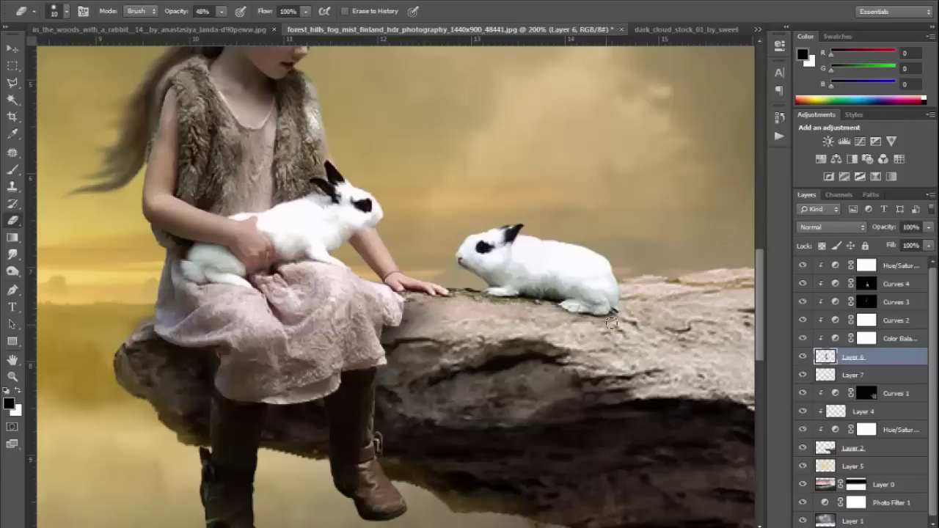
On Layer 7, shade the rock under the rabbit's feet and the lower cliff in soft black.
{"action": "left_click", "coordinate": [870, 374]}
{"action": "left_click", "coordinate": [10, 175]}
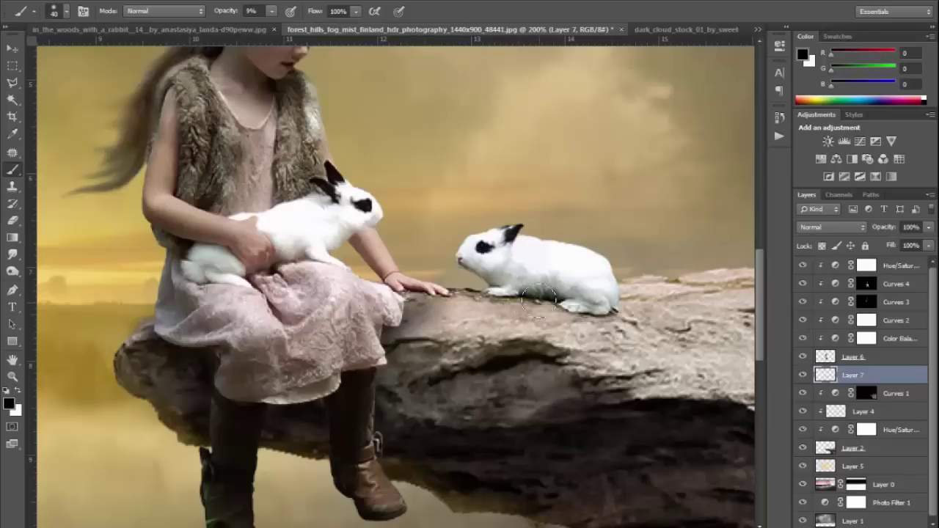
{"action": "key", "text": "bracketright"}
{"action": "key", "text": "bracketright"}
{"action": "key", "text": "bracketright"}
{"action": "left_click_drag", "start_coordinate": [621, 337], "coordinate": [425, 322]}
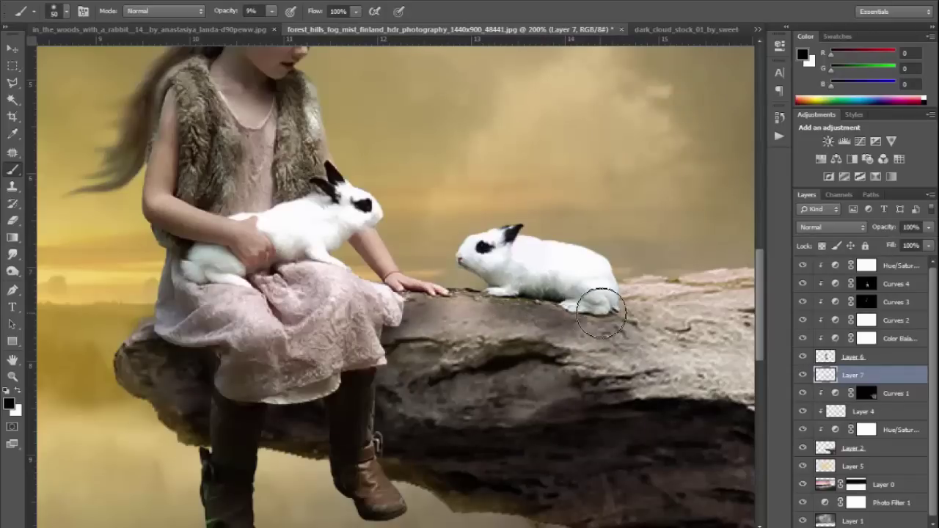
{"action": "key", "text": "ctrl+minus"}
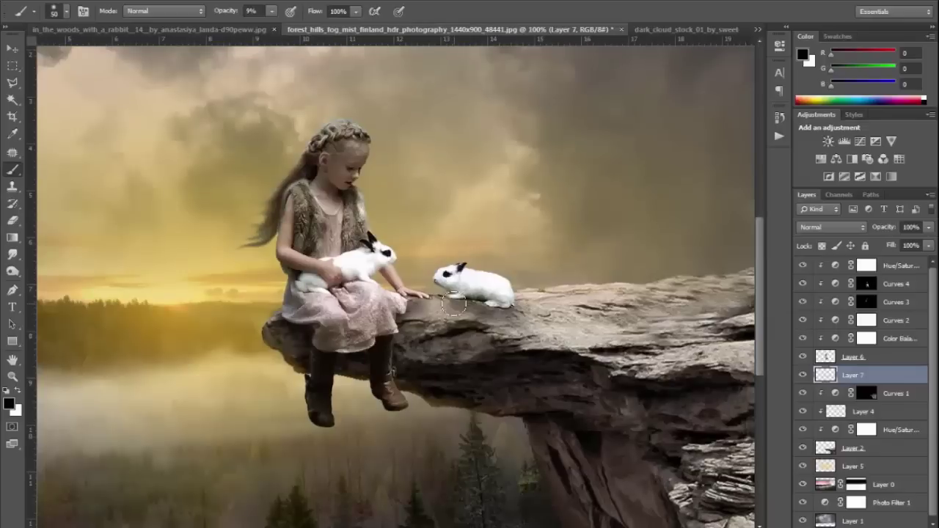
{"action": "left_click_drag", "start_coordinate": [453, 305], "coordinate": [440, 317]}
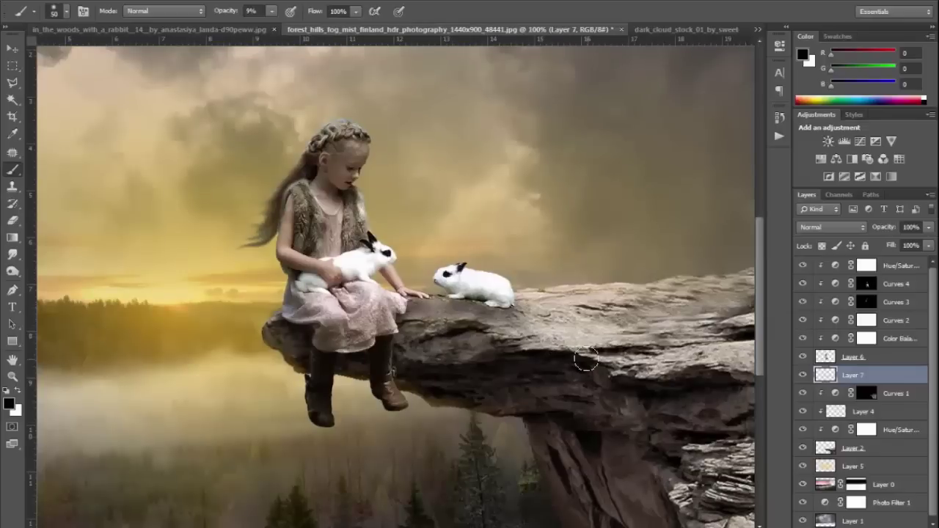
{"action": "key", "text": "bracketright"}
{"action": "key", "text": "bracketright"}
{"action": "key", "text": "bracketright"}
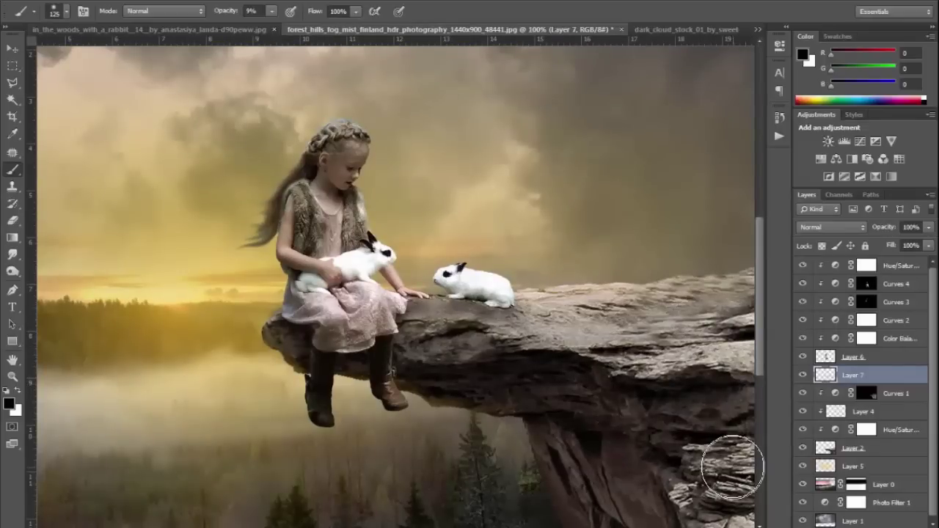
{"action": "scroll", "coordinate": [729, 497], "scroll_direction": "down", "scroll_amount": 1}
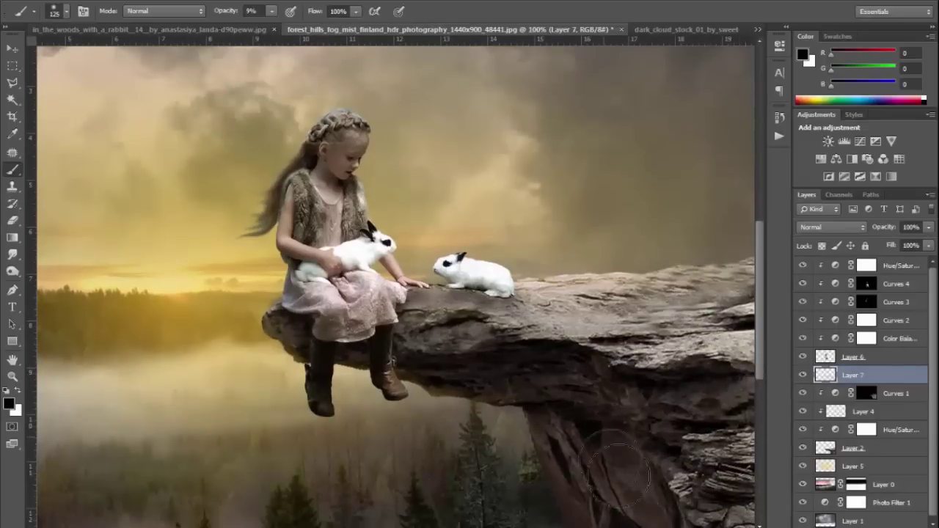
{"action": "key", "text": "ctrl+minus"}
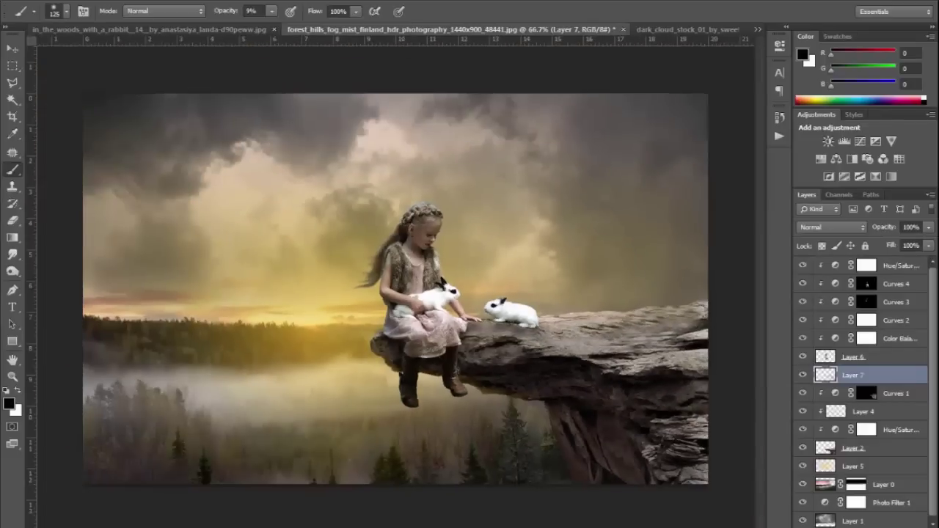
{"action": "key", "text": "ctrl+plus"}
{"action": "key", "text": "ctrl+plus"}
{"action": "key", "text": "ctrl+plus"}
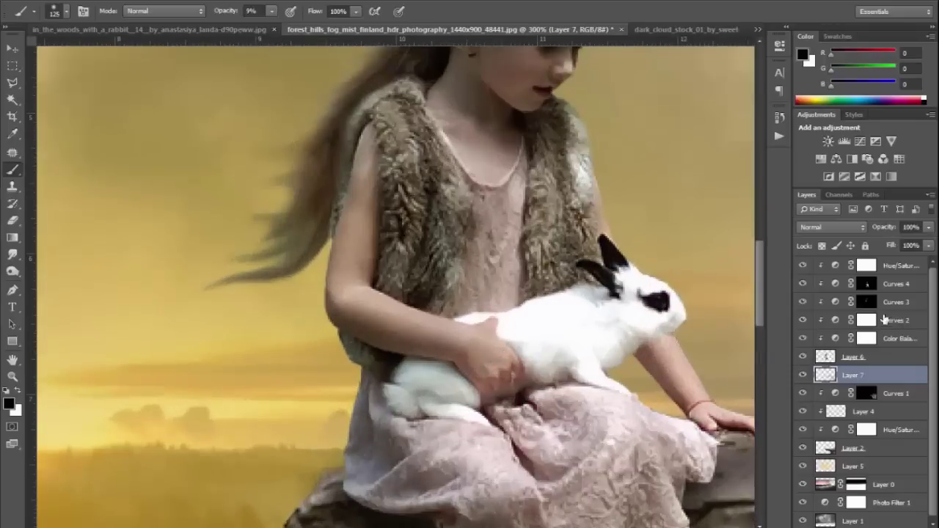
Paint white at 66% opacity on the Curves 4 mask over the arm, chest and dress.
{"action": "left_click", "coordinate": [866, 283]}
{"action": "key", "text": "x"}
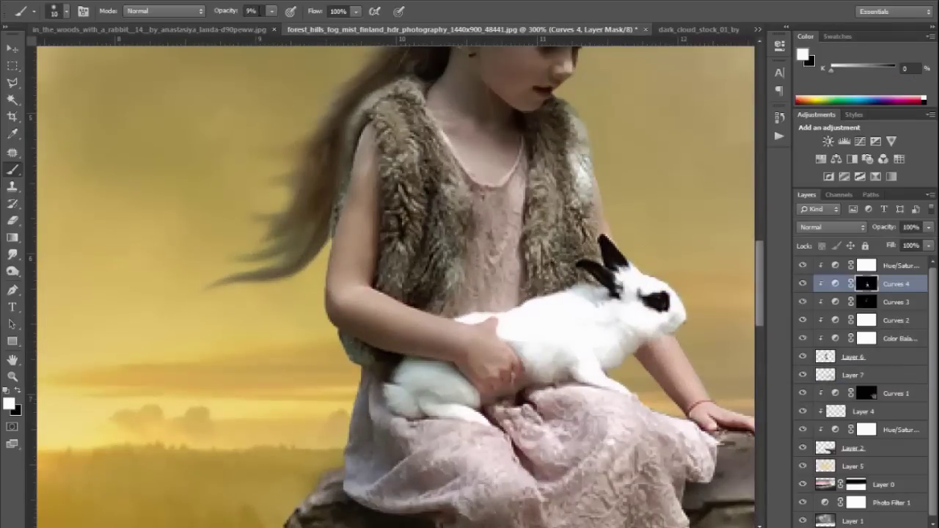
{"action": "key", "text": "6"}
{"action": "key", "text": "6"}
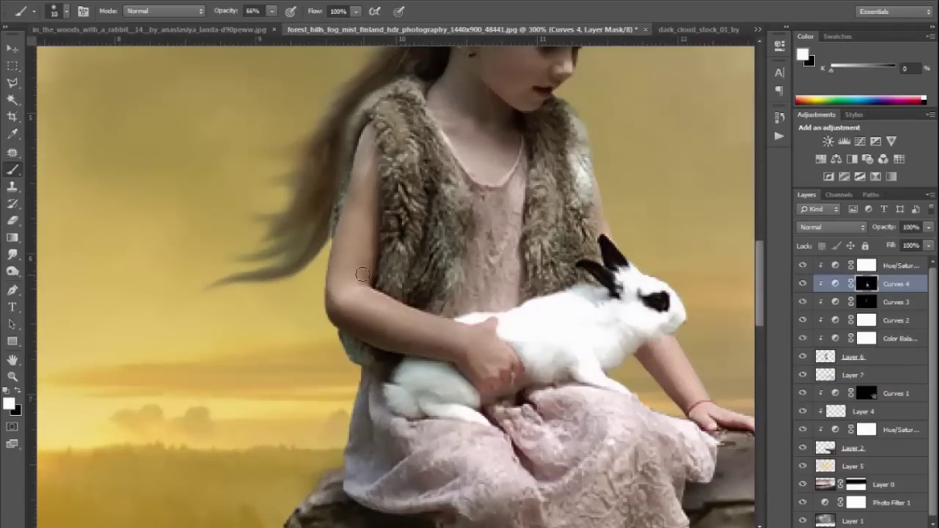
{"action": "left_click_drag", "start_coordinate": [362, 274], "coordinate": [525, 394]}
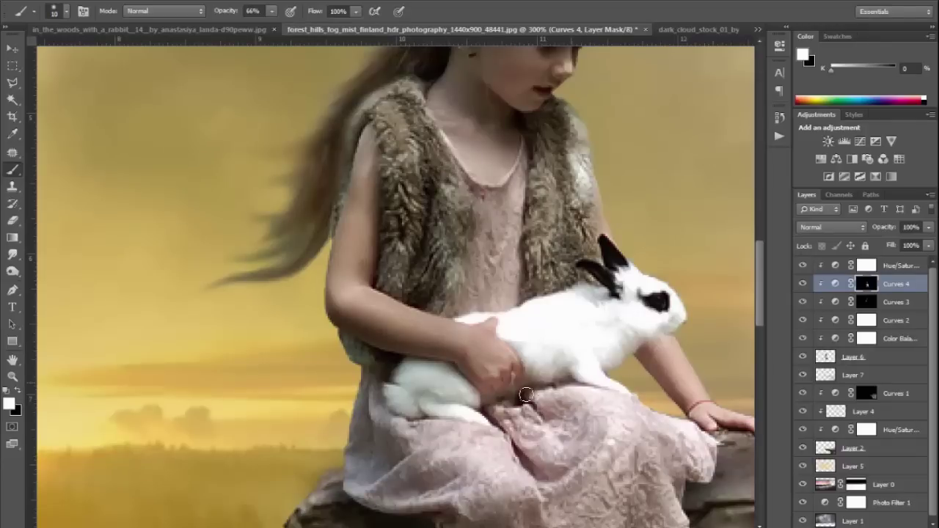
Add a brightening Curves 5 layer with an inverted black mask and paint a highlight along the girl's arm.
{"action": "left_click", "coordinate": [865, 524]}
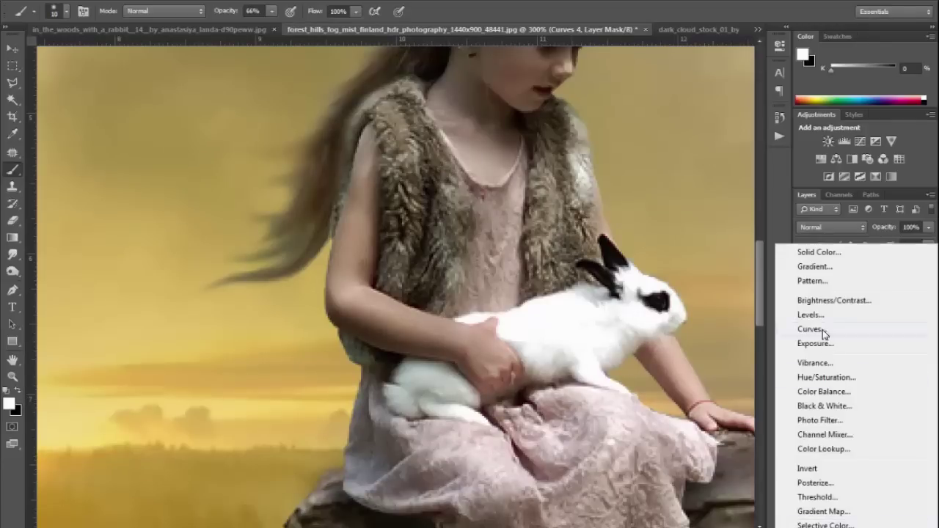
{"action": "left_click", "coordinate": [810, 329]}
{"action": "left_click", "coordinate": [744, 40]}
{"action": "key", "text": "ctrl+i"}
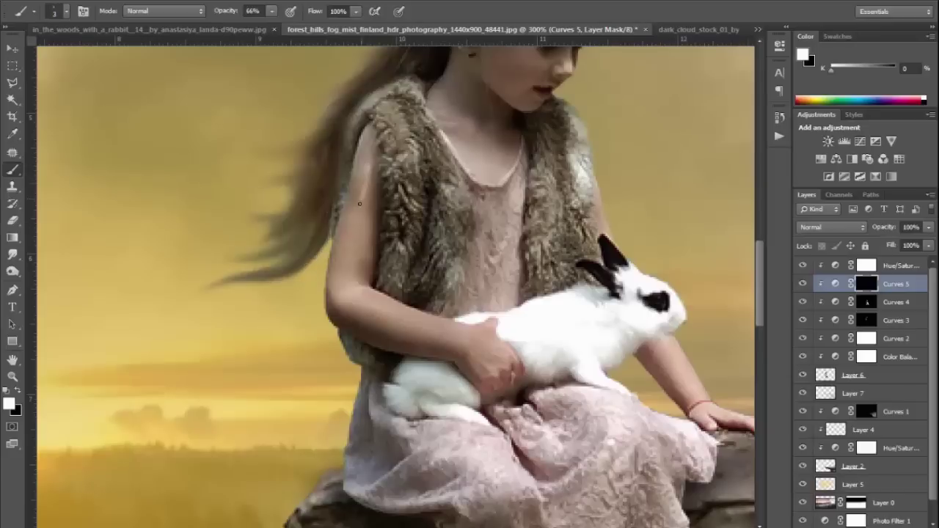
{"action": "left_click_drag", "start_coordinate": [359, 204], "coordinate": [451, 337]}
{"action": "left_click_drag", "start_coordinate": [544, 106], "coordinate": [472, 266]}
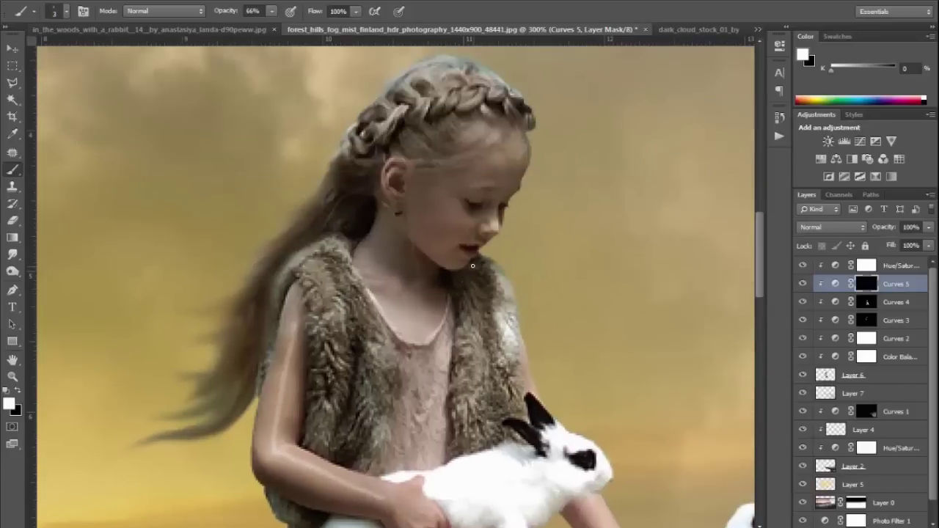
{"action": "key", "text": "bracketright"}
{"action": "key", "text": "bracketright"}
{"action": "key", "text": "bracketright"}
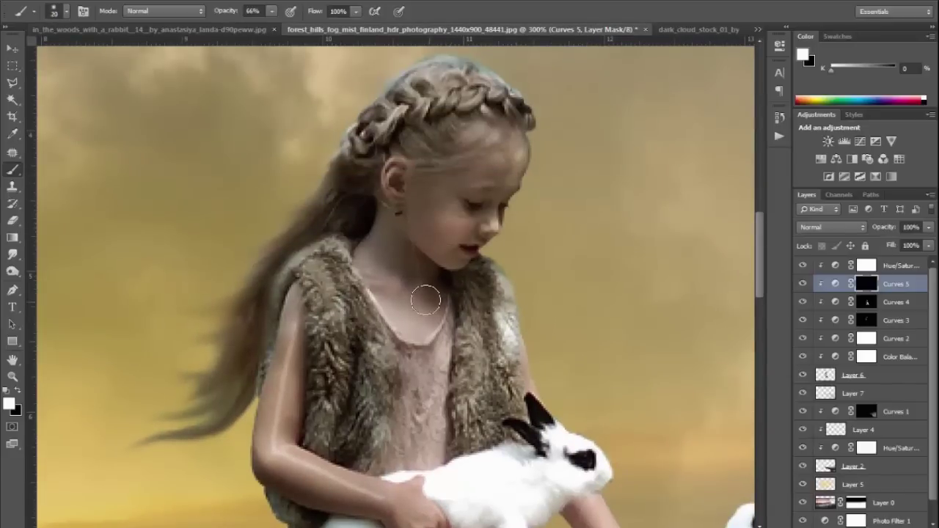
{"action": "left_click_drag", "start_coordinate": [560, 471], "coordinate": [511, 368]}
{"action": "key", "text": "bracketleft"}
{"action": "key", "text": "bracketleft"}
{"action": "key", "text": "bracketleft"}
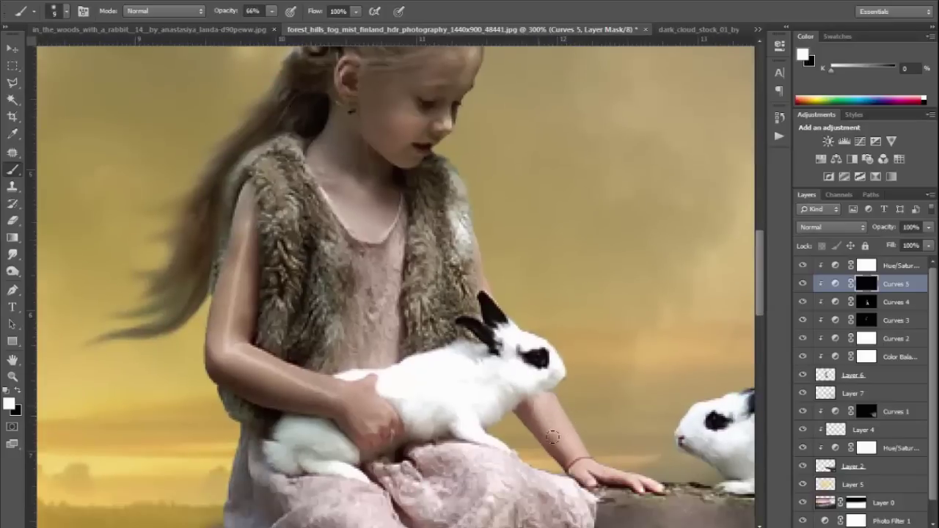
Feather the Curves 5 mask edges in its mask properties.
{"action": "double_click", "coordinate": [867, 283]}
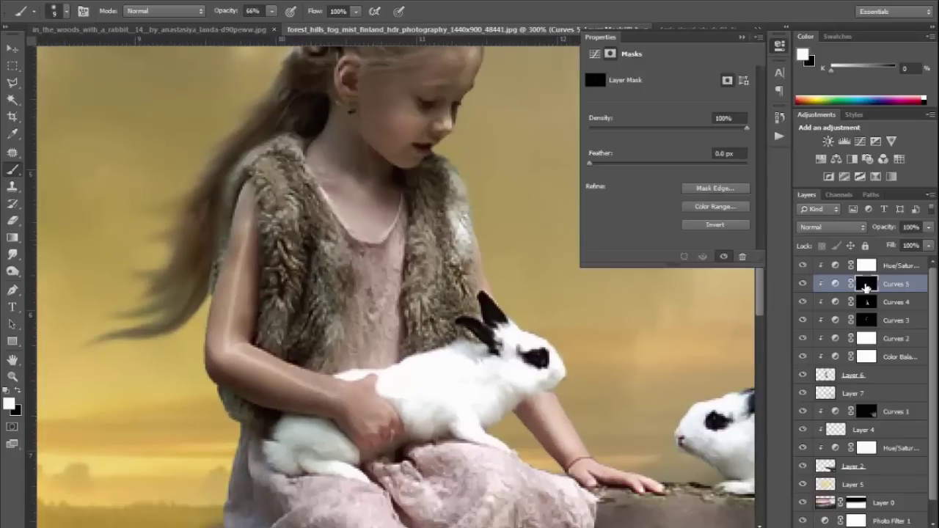
{"action": "left_click_drag", "start_coordinate": [592, 163], "coordinate": [646, 164]}
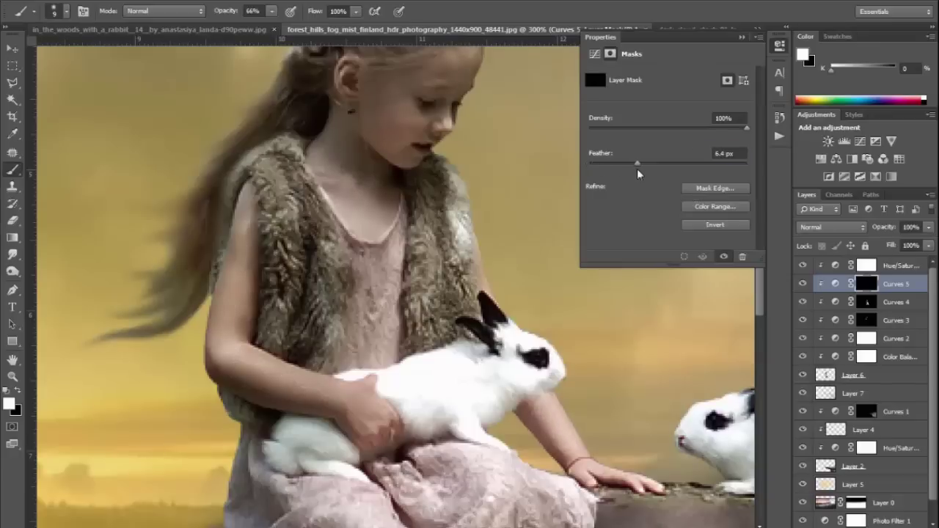
{"action": "left_click", "coordinate": [742, 37]}
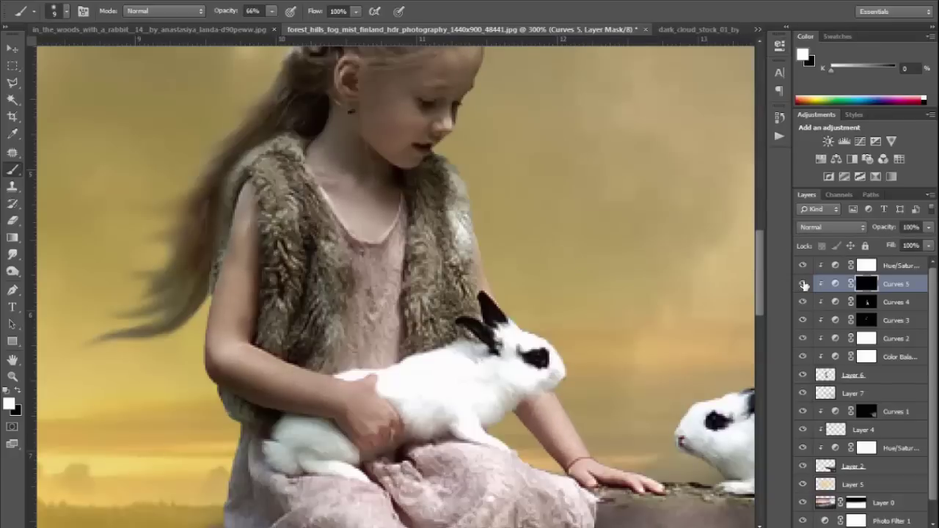
{"action": "key", "text": "ctrl+0"}
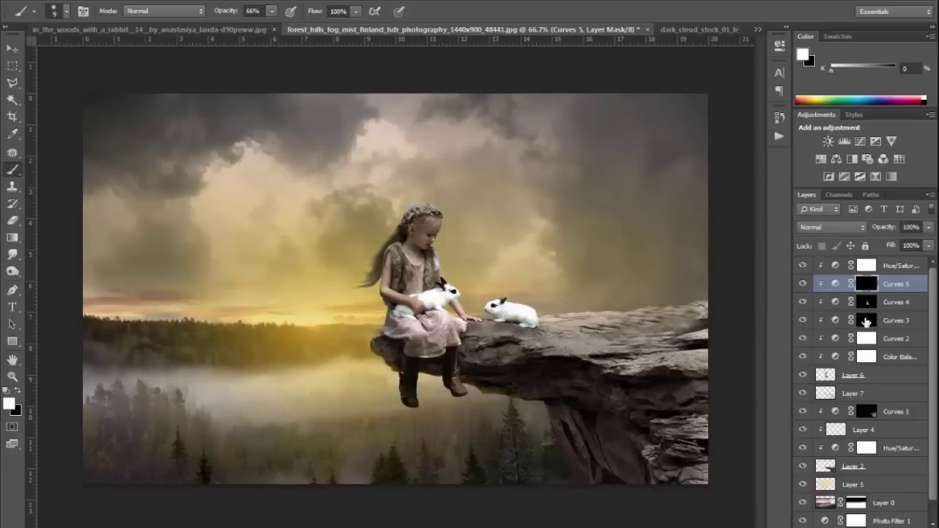
Extend the Curves 4 shading over the rabbit and hand with a size-70 brush.
{"action": "left_click", "coordinate": [864, 302]}
{"action": "key", "text": "ctrl+plus"}
{"action": "key", "text": "ctrl+plus"}
{"action": "key", "text": "ctrl+plus"}
{"action": "key", "text": "bracketright"}
{"action": "key", "text": "bracketright"}
{"action": "key", "text": "bracketright"}
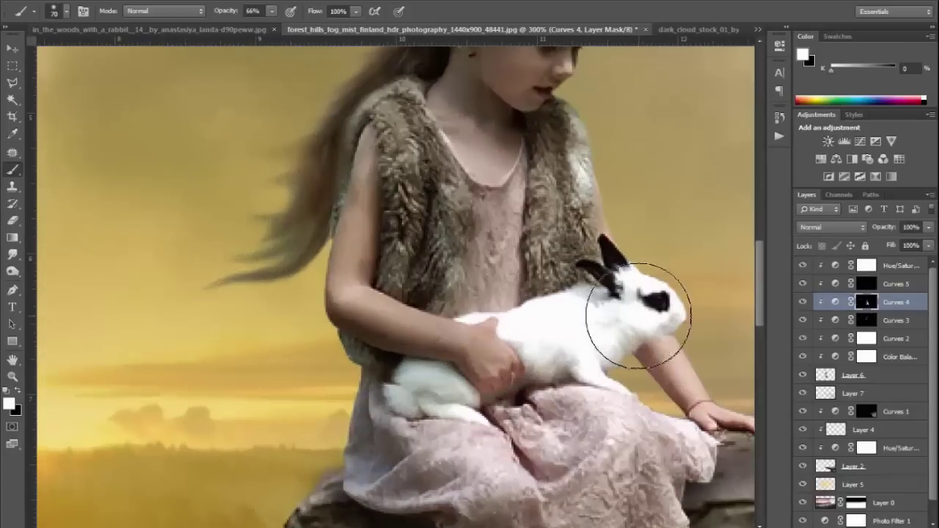
{"action": "mouse_move", "coordinate": [577, 335]}
{"action": "left_mouse_down"}
{"action": "mouse_move", "coordinate": [484, 367]}
{"action": "mouse_move", "coordinate": [225, 331]}
{"action": "left_mouse_up"}
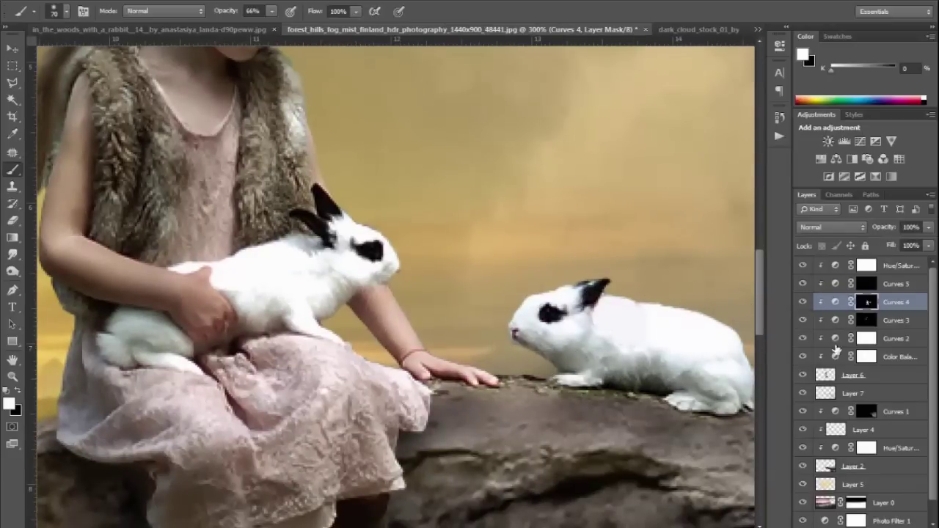
{"action": "key", "text": "ctrl+minus"}
{"action": "key", "text": "ctrl+minus"}
{"action": "key", "text": "ctrl+minus"}
{"action": "key", "text": "ctrl+plus"}
{"action": "key", "text": "ctrl+plus"}
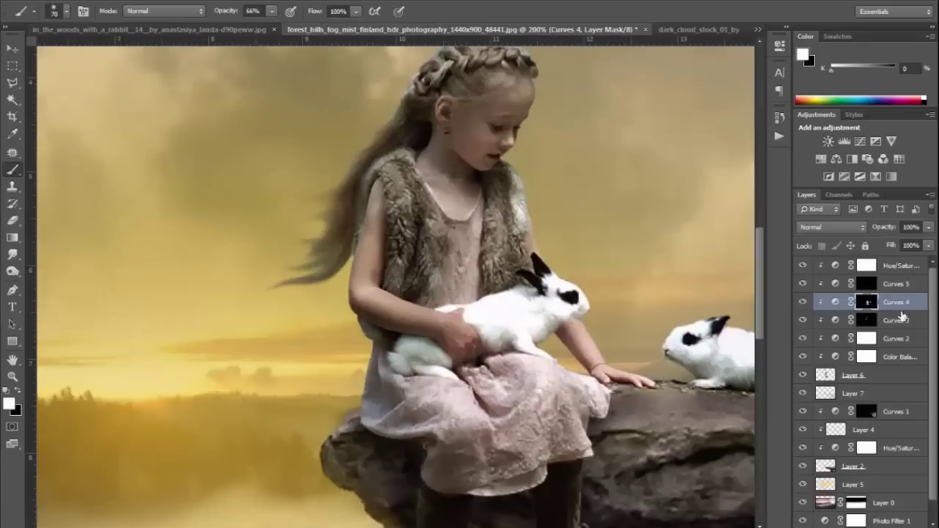
Create a new clipped Layer 8 above Curves 4.
{"action": "left_click", "coordinate": [869, 525]}
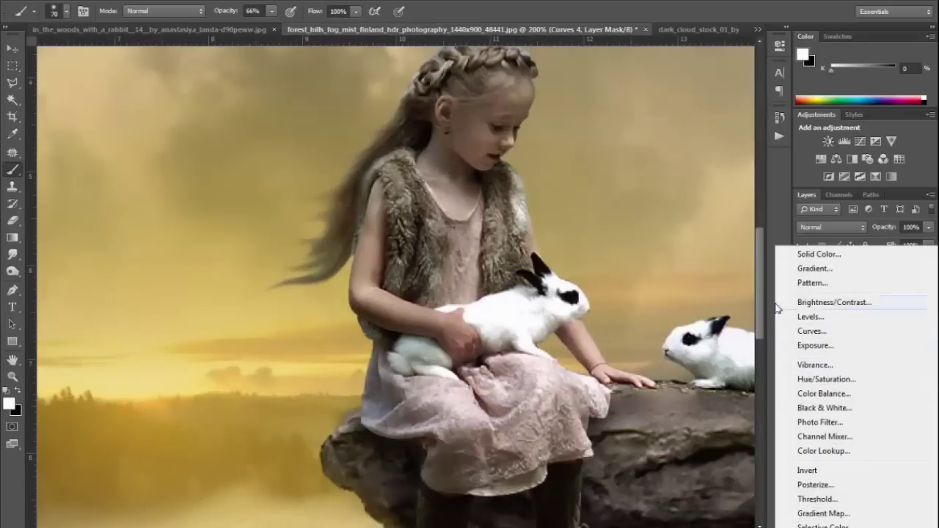
{"action": "key", "text": "Escape"}
{"action": "left_click", "coordinate": [836, 302]}
Set the foreground to a light gold and switch Layer 8 to Lighten blending.
{"action": "left_click_drag", "start_coordinate": [523, 195], "coordinate": [557, 370]}
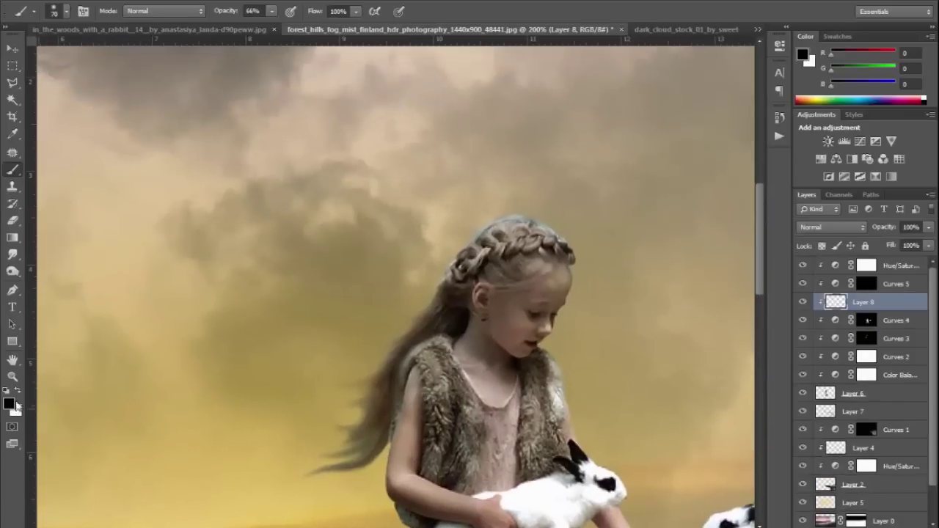
{"action": "left_click", "coordinate": [574, 196]}
{"action": "key", "text": "Return"}
{"action": "key", "text": "b"}
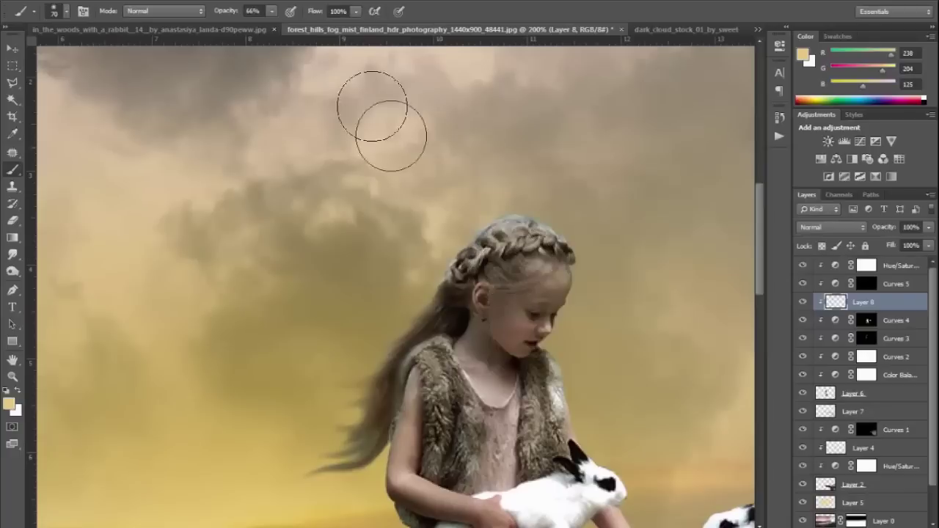
{"action": "left_click", "coordinate": [832, 227]}
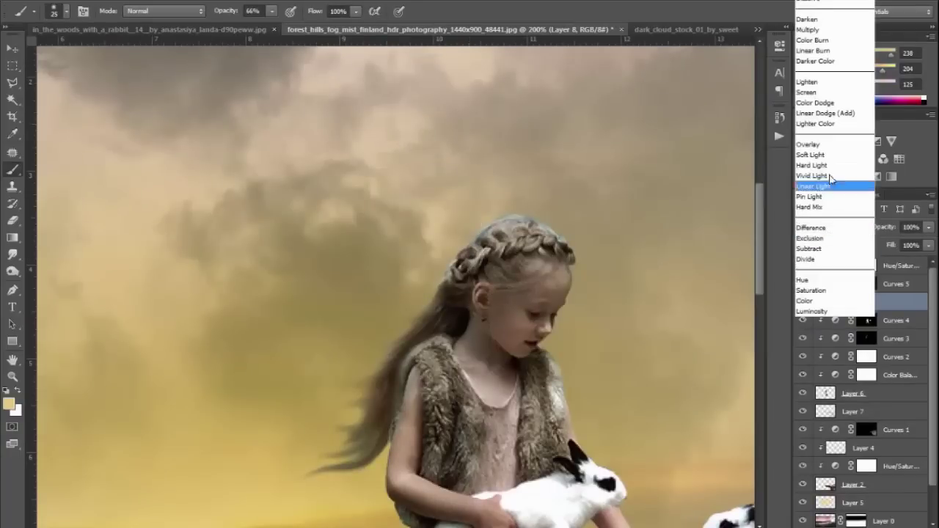
{"action": "left_click", "coordinate": [829, 92]}
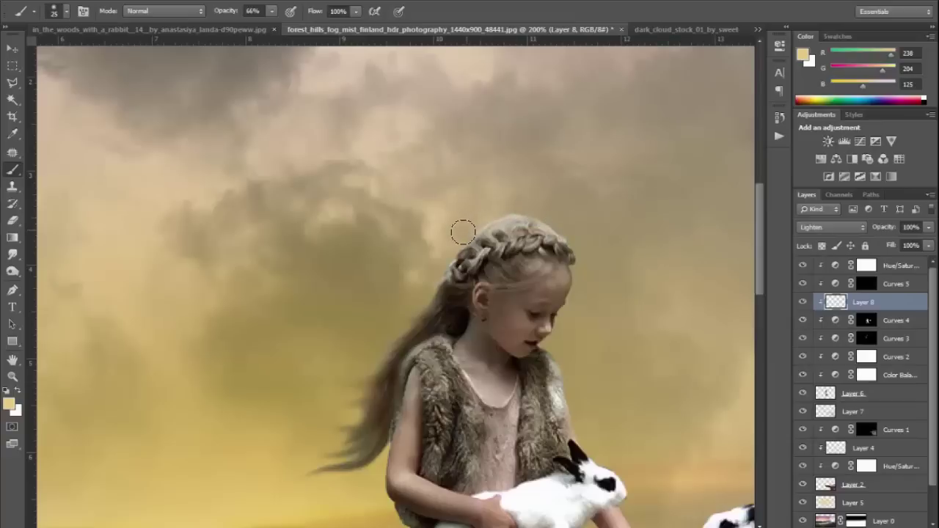
Brush gold rim light along the girl's hair and right rabbit's ears, then lower brush opacity to 22%.
{"action": "key", "text": "bracketleft"}
{"action": "left_click_drag", "start_coordinate": [462, 233], "coordinate": [355, 420]}
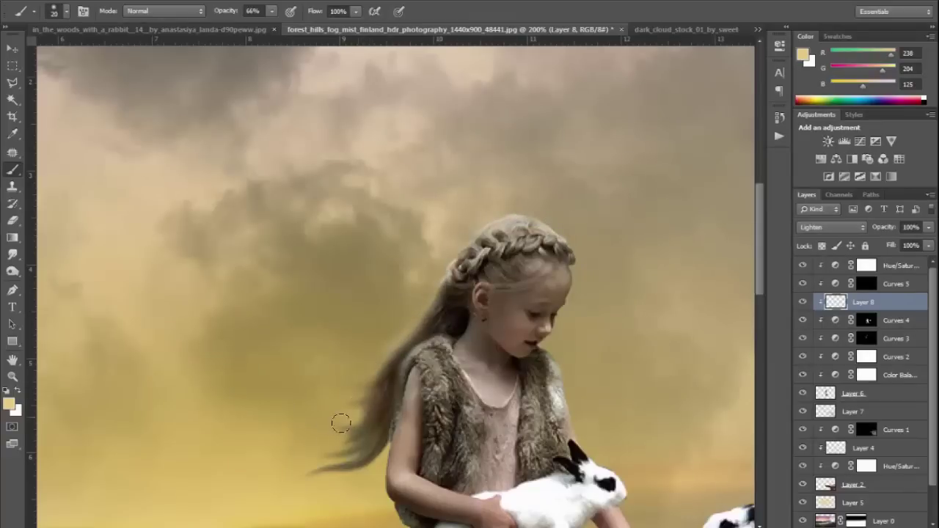
{"action": "left_click_drag", "start_coordinate": [426, 385], "coordinate": [294, 274]}
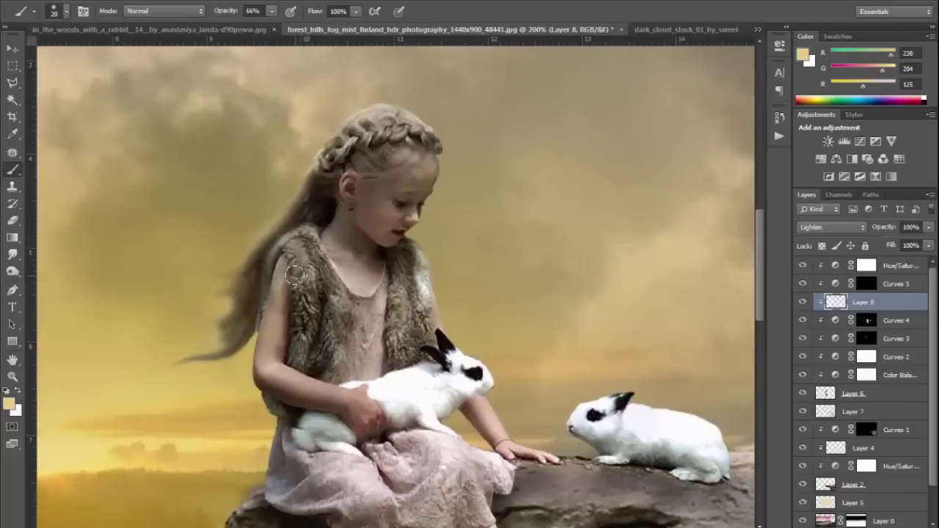
{"action": "left_click_drag", "start_coordinate": [597, 394], "coordinate": [627, 402]}
{"action": "scroll", "coordinate": [506, 321], "scroll_direction": "down", "scroll_amount": 1}
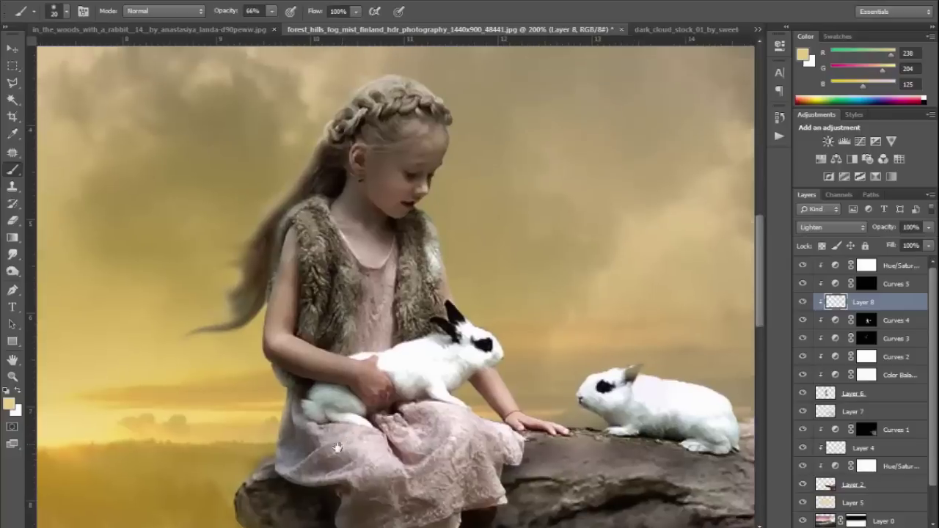
{"action": "left_click", "coordinate": [272, 11]}
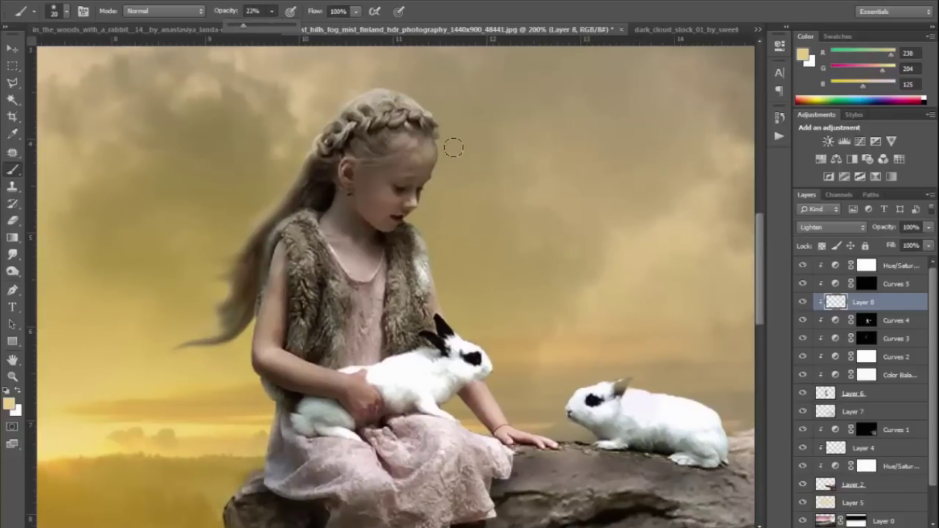
{"action": "left_click", "coordinate": [441, 160]}
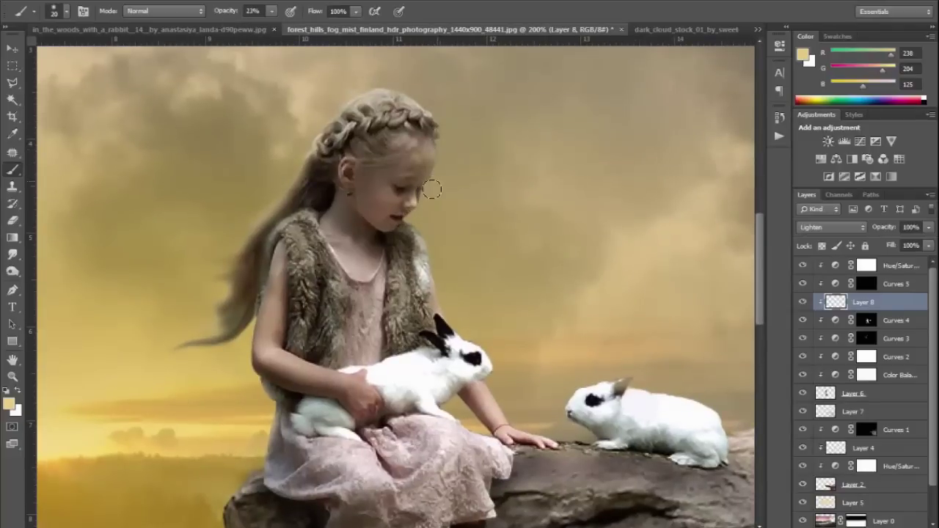
{"action": "key", "text": "ctrl+minus"}
{"action": "key", "text": "ctrl+minus"}
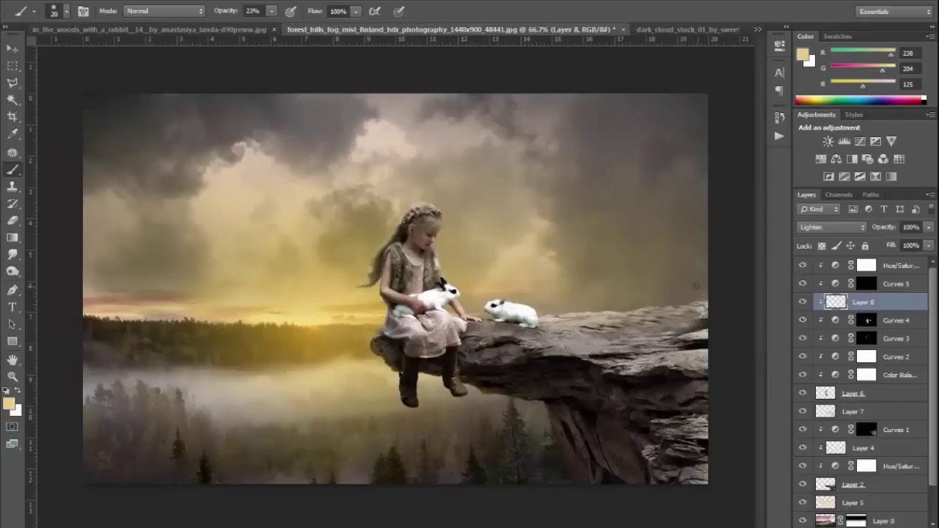